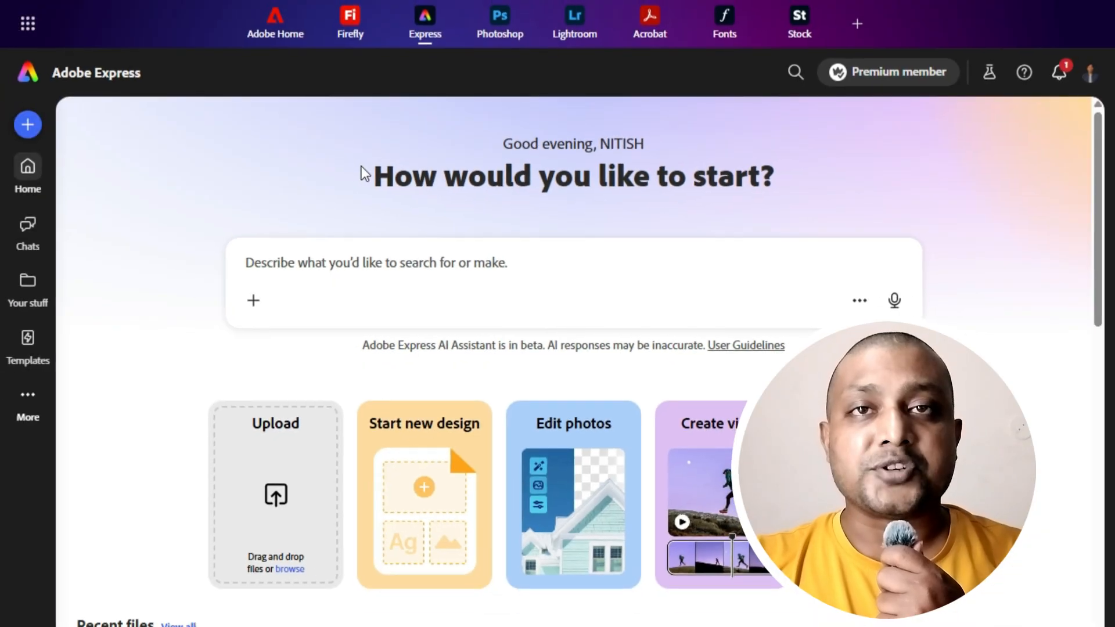
# Show all quick edits from the home page.
pyautogui.scroll(-8, 211, 165)
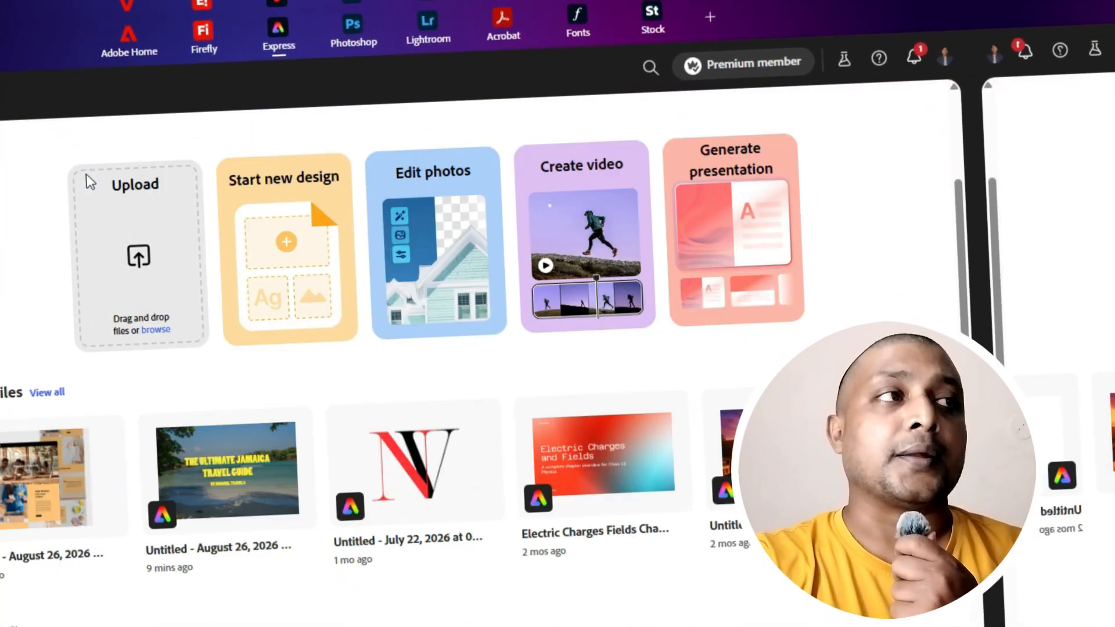
pyautogui.scroll(6, 306, 261)
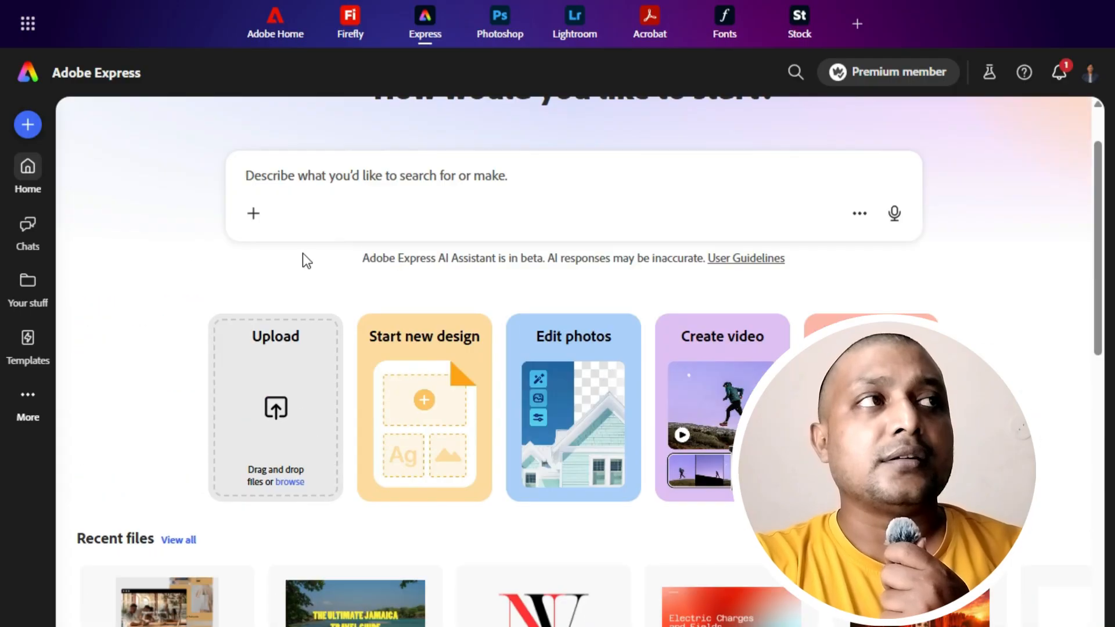
pyautogui.scroll(2, 755, 281)
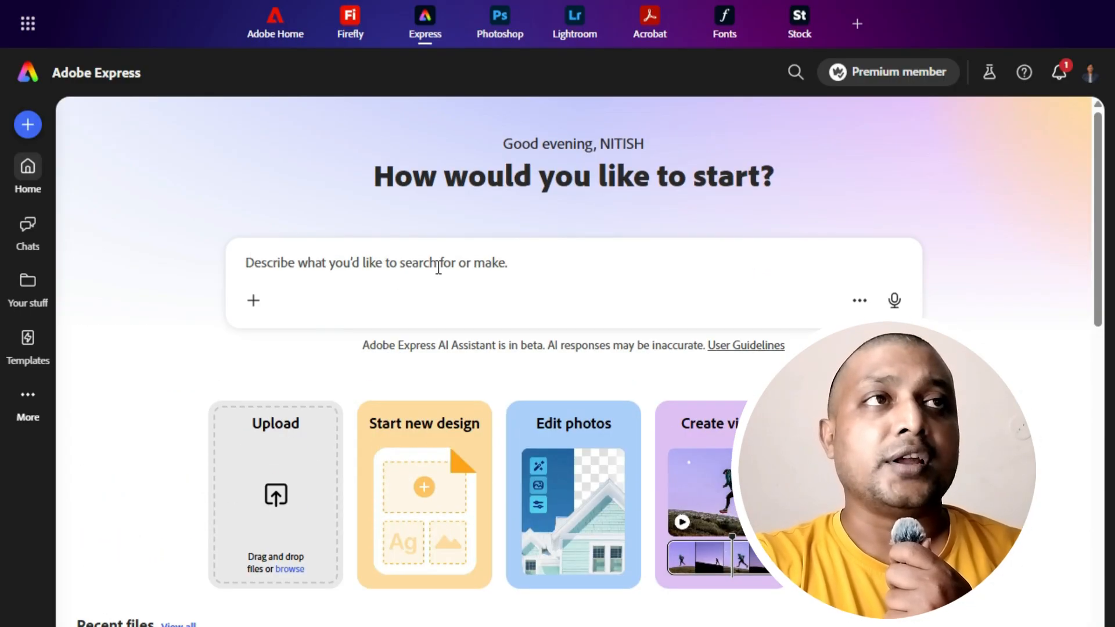
pyautogui.scroll(-8, 439, 268)
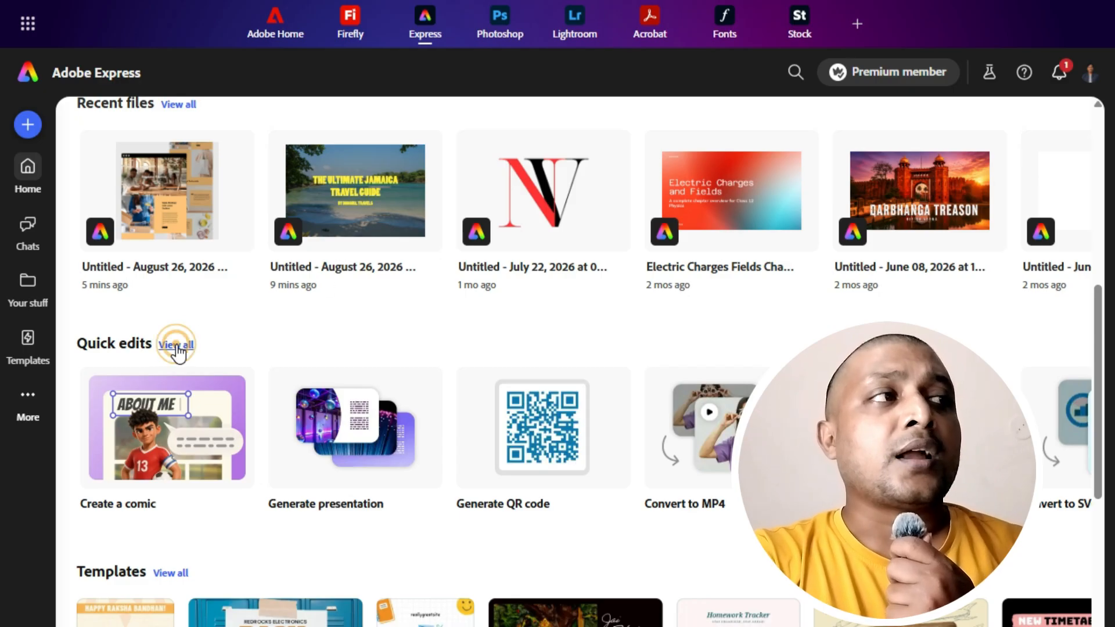
pyautogui.click(177, 345)
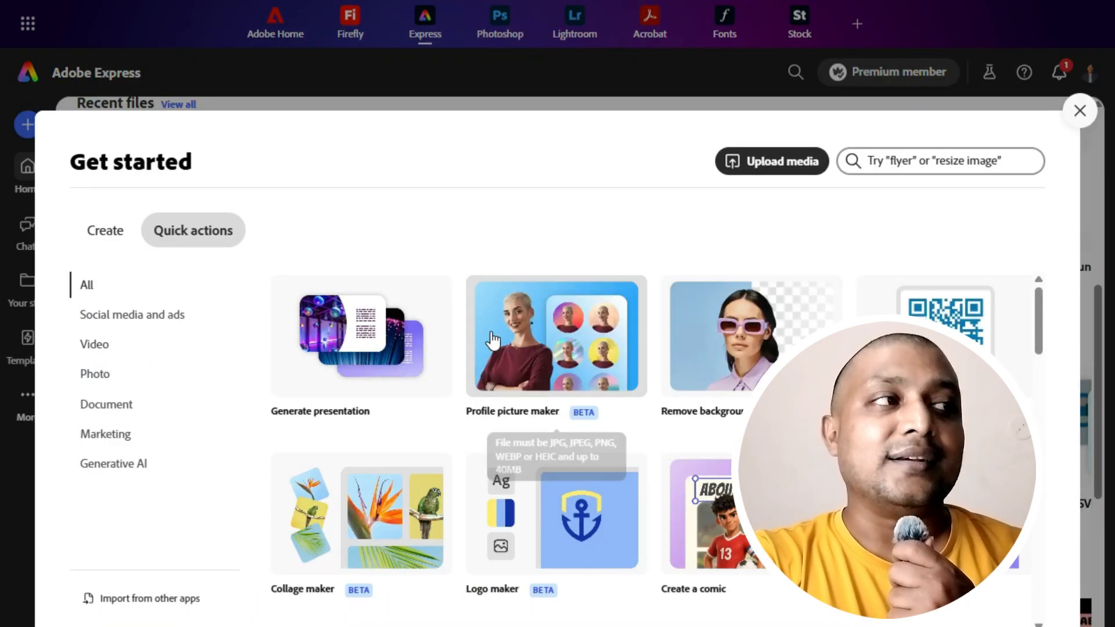
# Browse the full list of quick actions and open the Generate webpage tool.
pyautogui.scroll(-9, 494, 348)
pyautogui.scroll(-15, 494, 339)
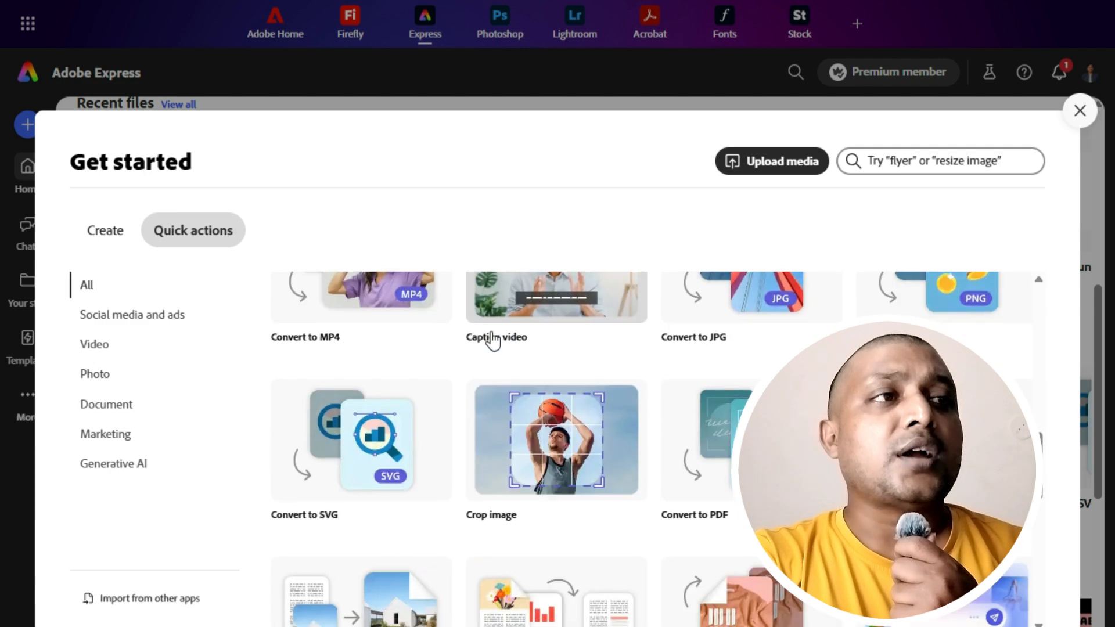
pyautogui.scroll(-1, 490, 340)
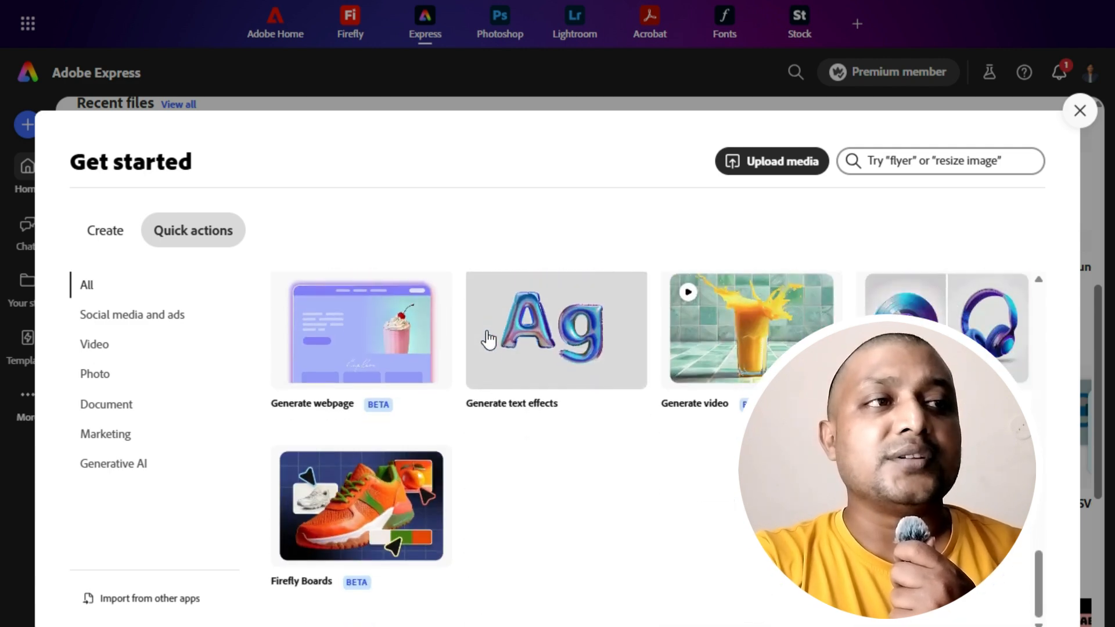
pyautogui.scroll(3, 488, 340)
pyautogui.scroll(-3, 486, 337)
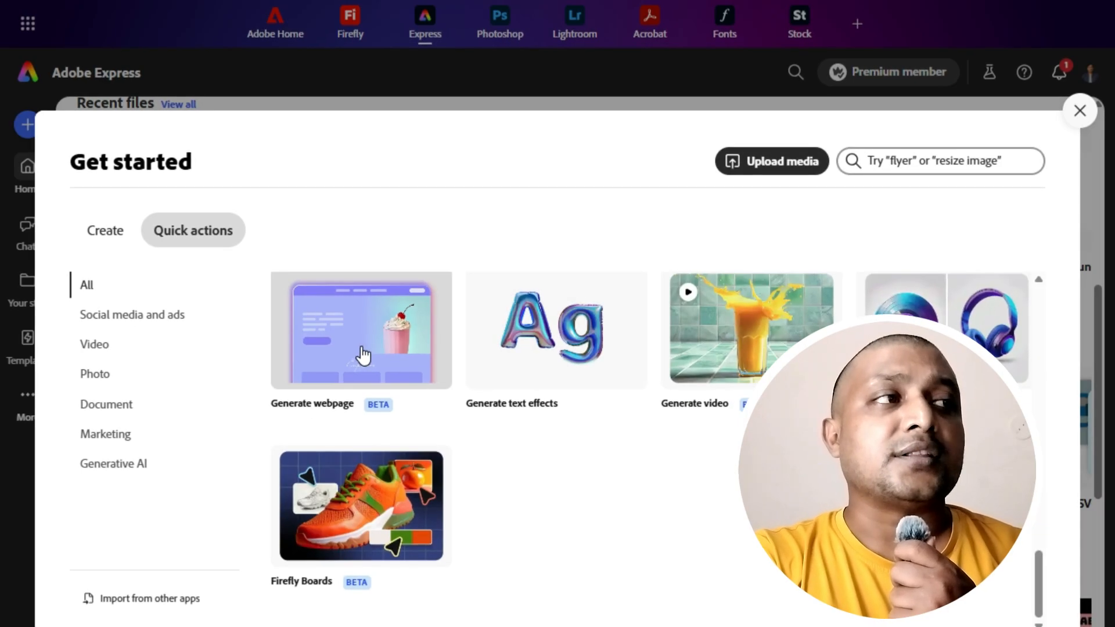
pyautogui.click(363, 354)
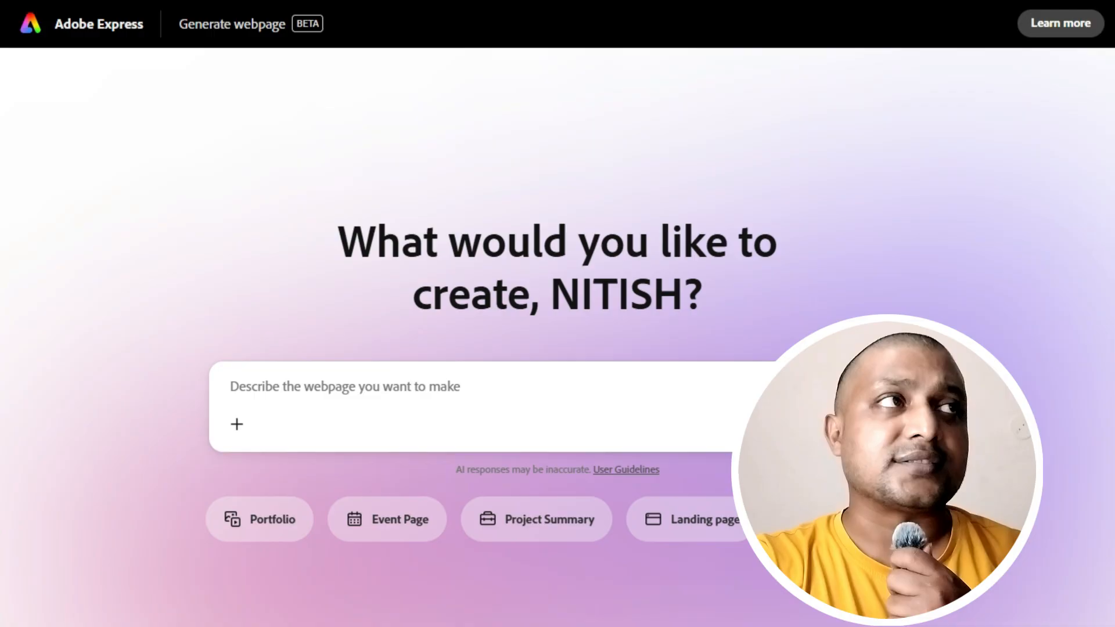
# Return to the Adobe Express home page and start a new webpage project.
pyautogui.rightClick(92, 25)
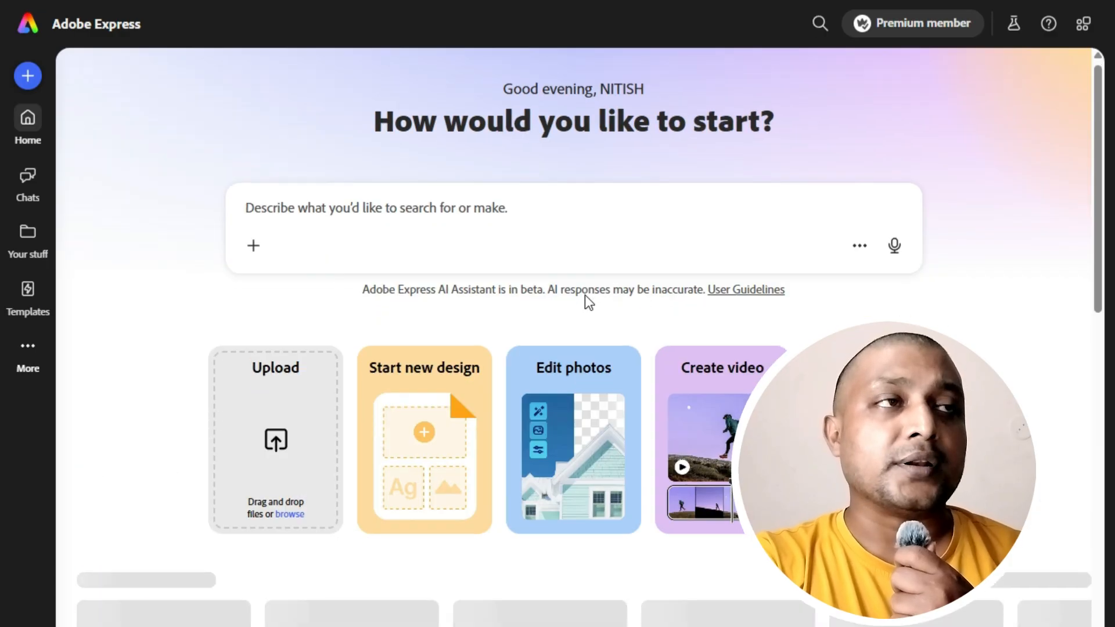
pyautogui.scroll(-4, 587, 302)
pyautogui.scroll(-6, 585, 297)
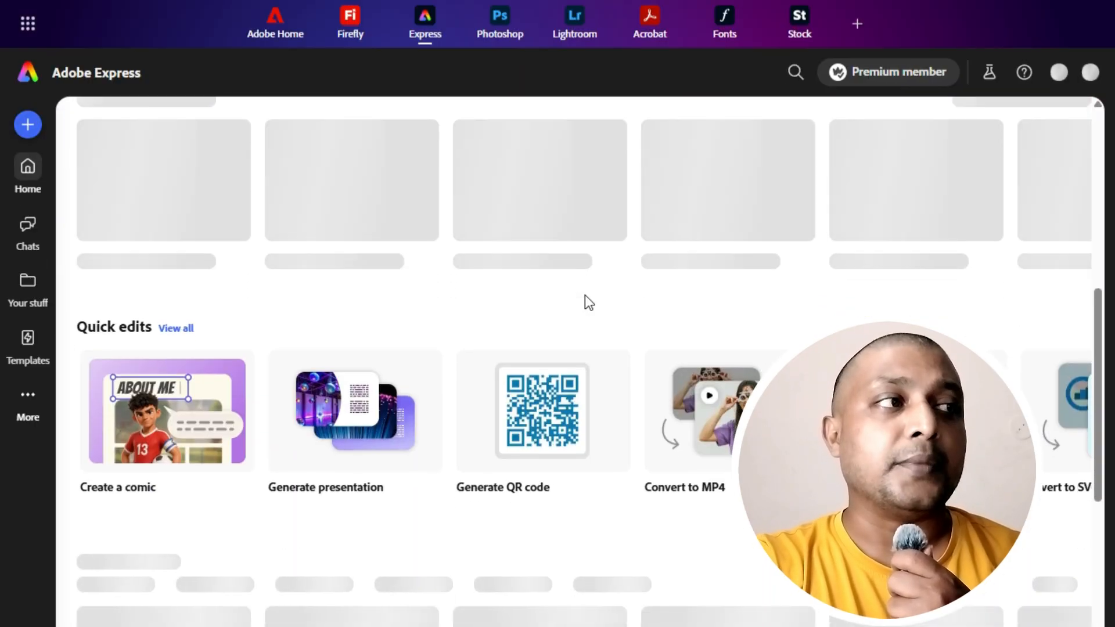
pyautogui.scroll(-3, 586, 303)
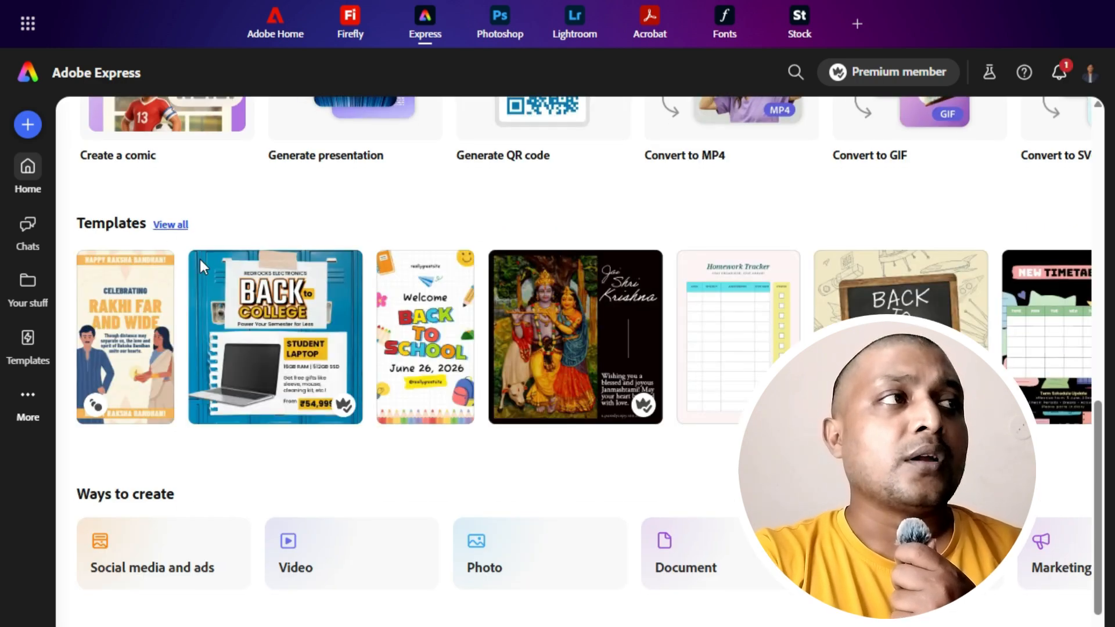
pyautogui.scroll(-5, 236, 330)
pyautogui.click(171, 385)
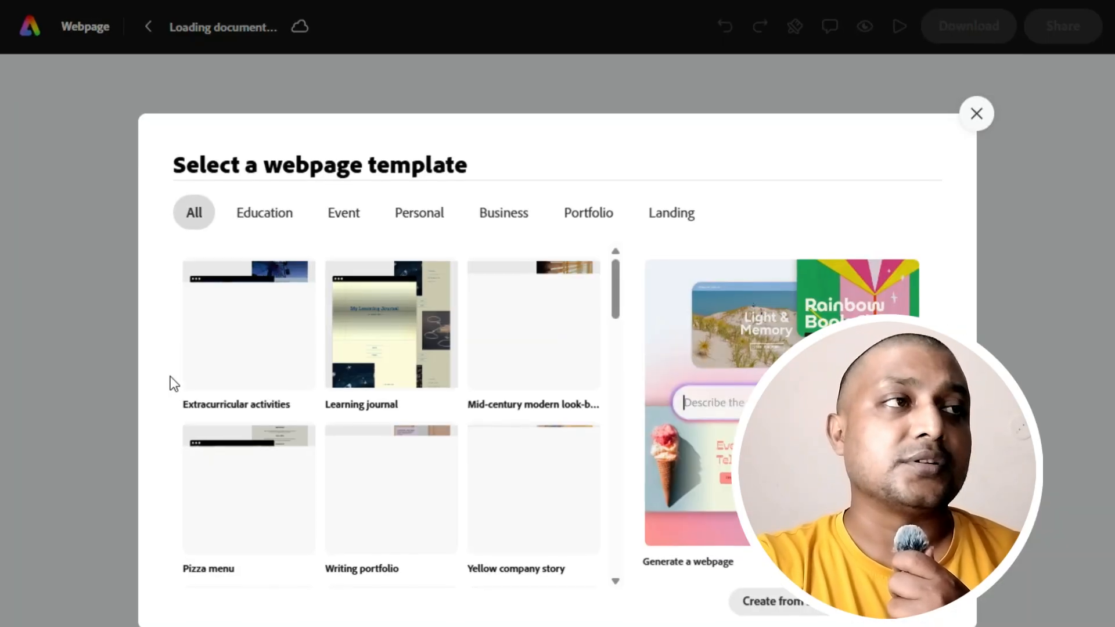
# Browse the webpage templates across the All, Education, Event, Personal, Business and Portfolio categories.
pyautogui.scroll(-10, 550, 472)
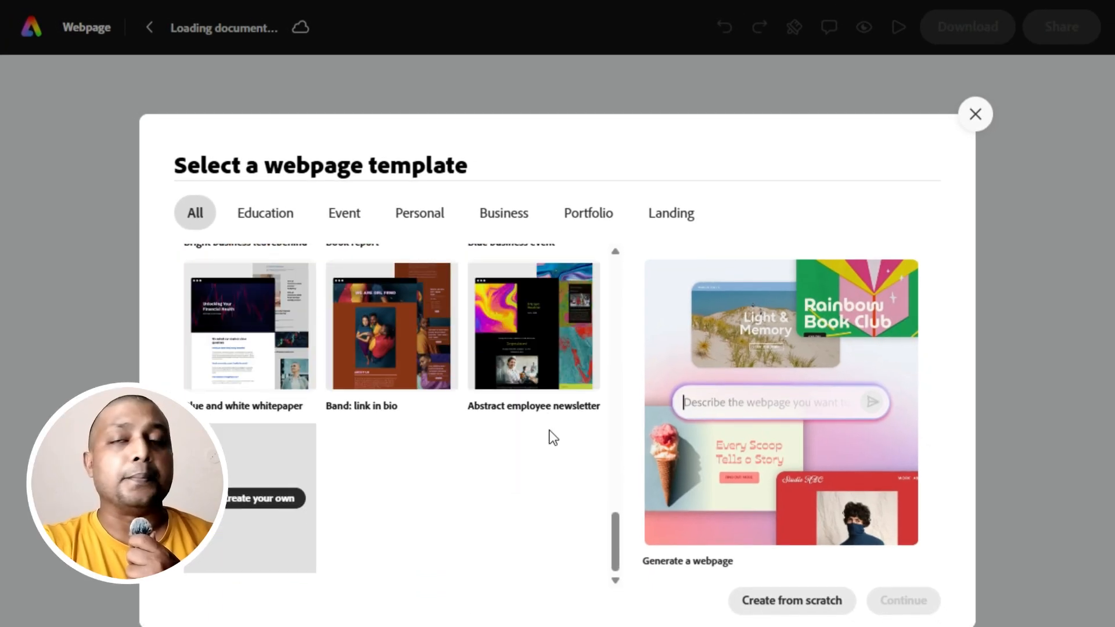
pyautogui.scroll(5, 284, 296)
pyautogui.click(270, 222)
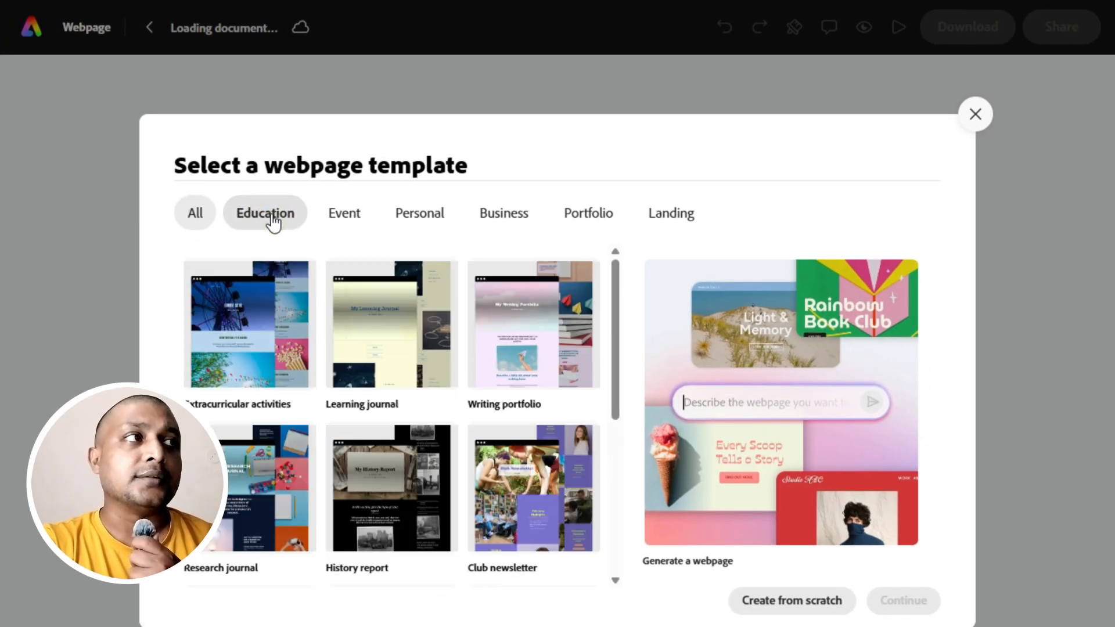
pyautogui.click(345, 215)
pyautogui.click(430, 217)
pyautogui.click(502, 219)
pyautogui.click(595, 226)
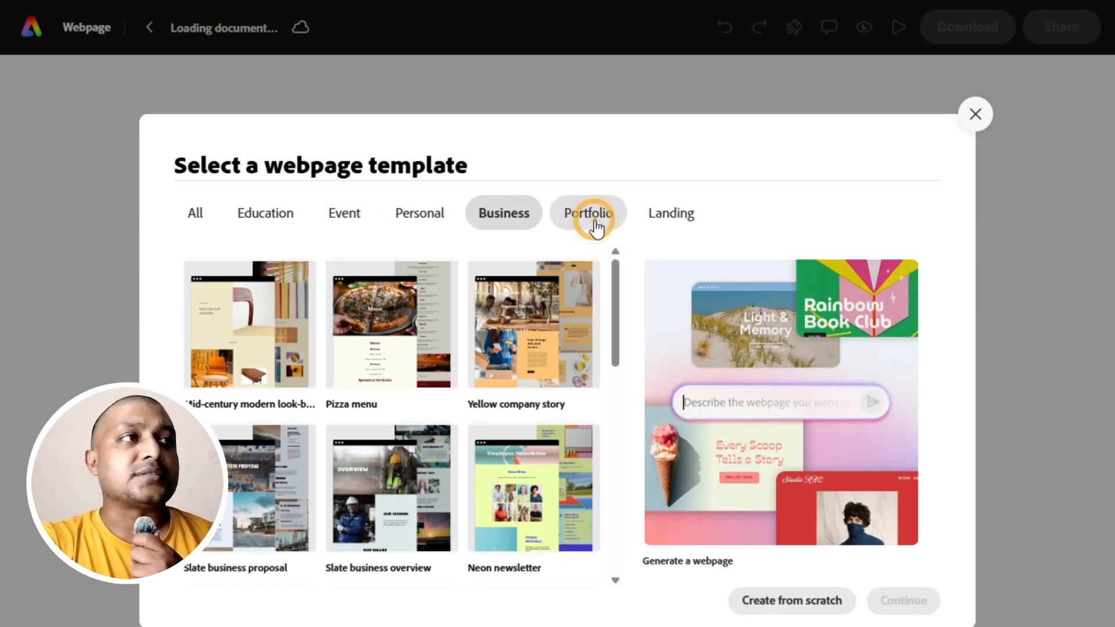
# Choose the Light pink about me template from the Landing category and continue to its preview.
pyautogui.click(669, 221)
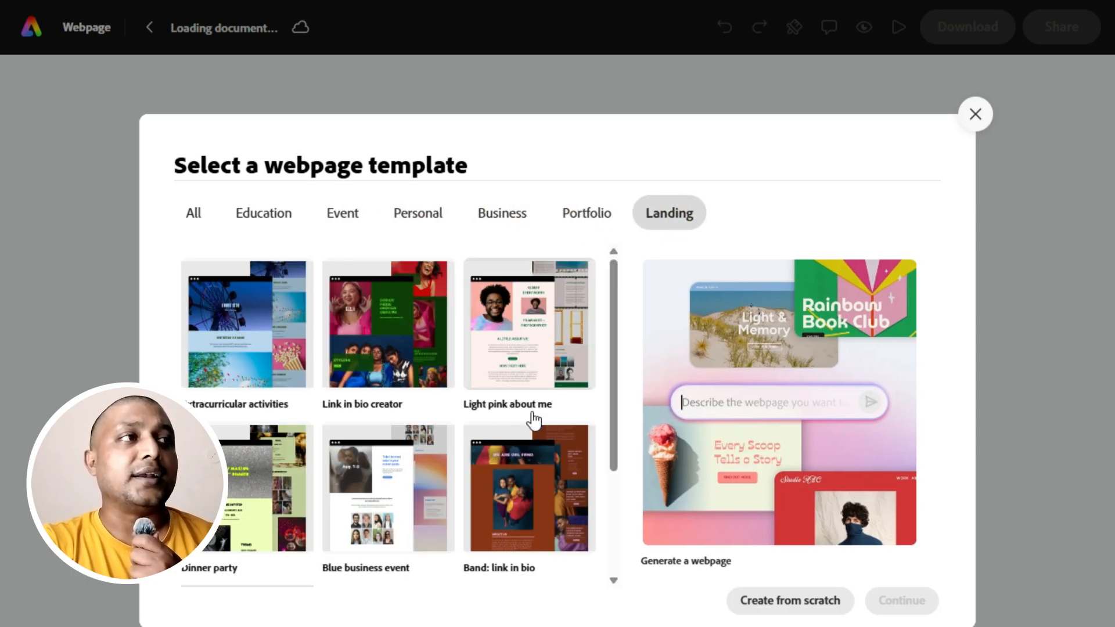
pyautogui.scroll(-2, 531, 421)
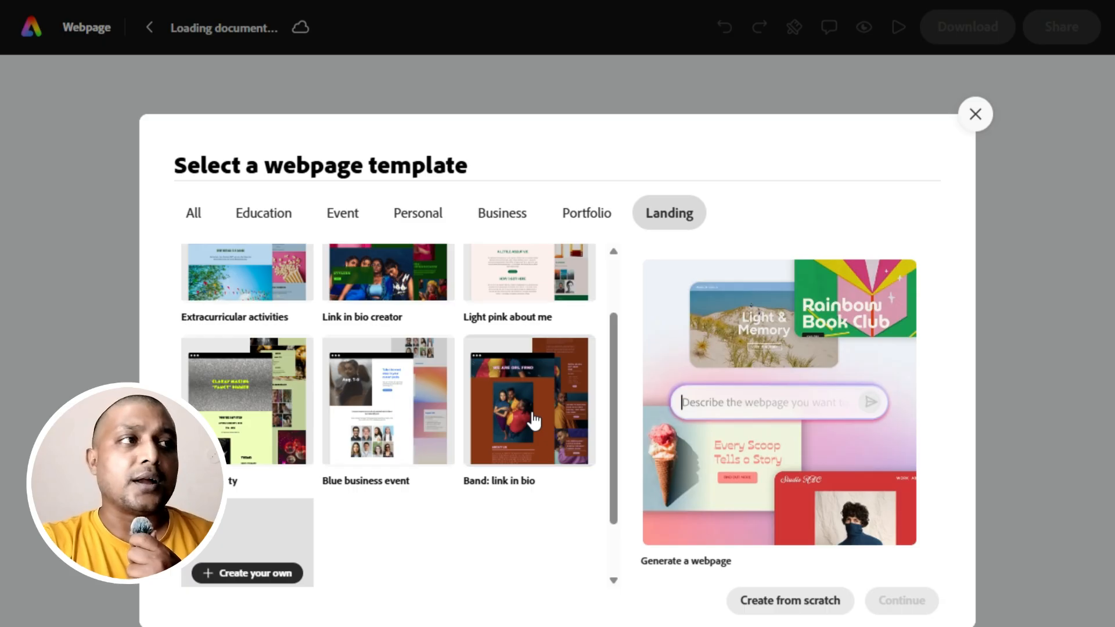
pyautogui.scroll(2, 531, 415)
pyautogui.click(532, 406)
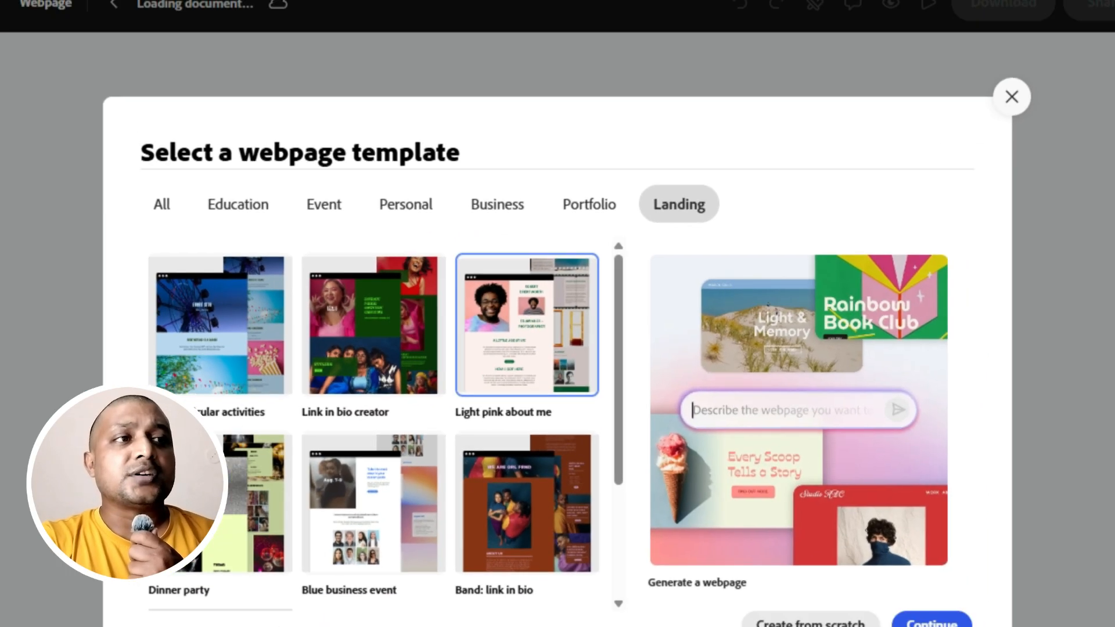
pyautogui.click(902, 602)
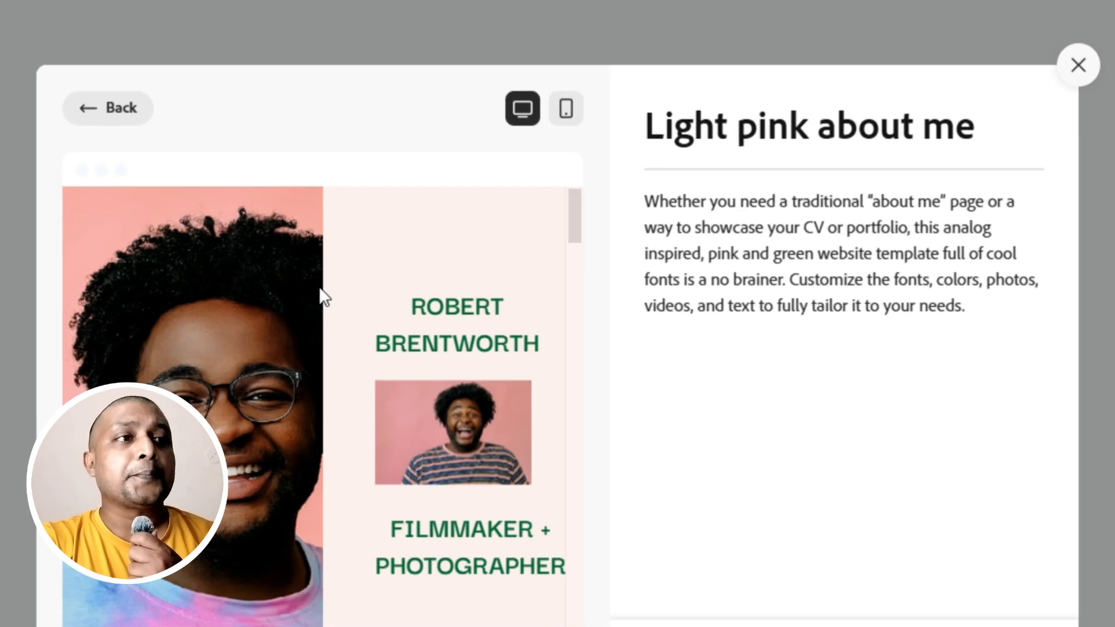
# Preview the Light pink about me template in desktop and mobile layouts, and use it for the webpage.
pyautogui.scroll(-5, 428, 363)
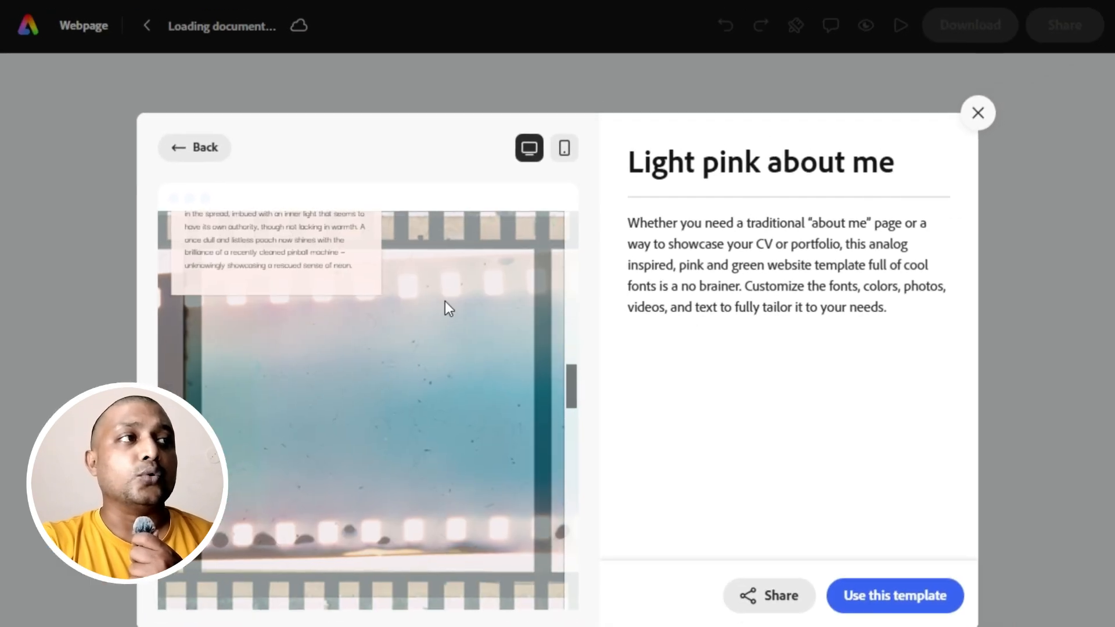
pyautogui.click(566, 130)
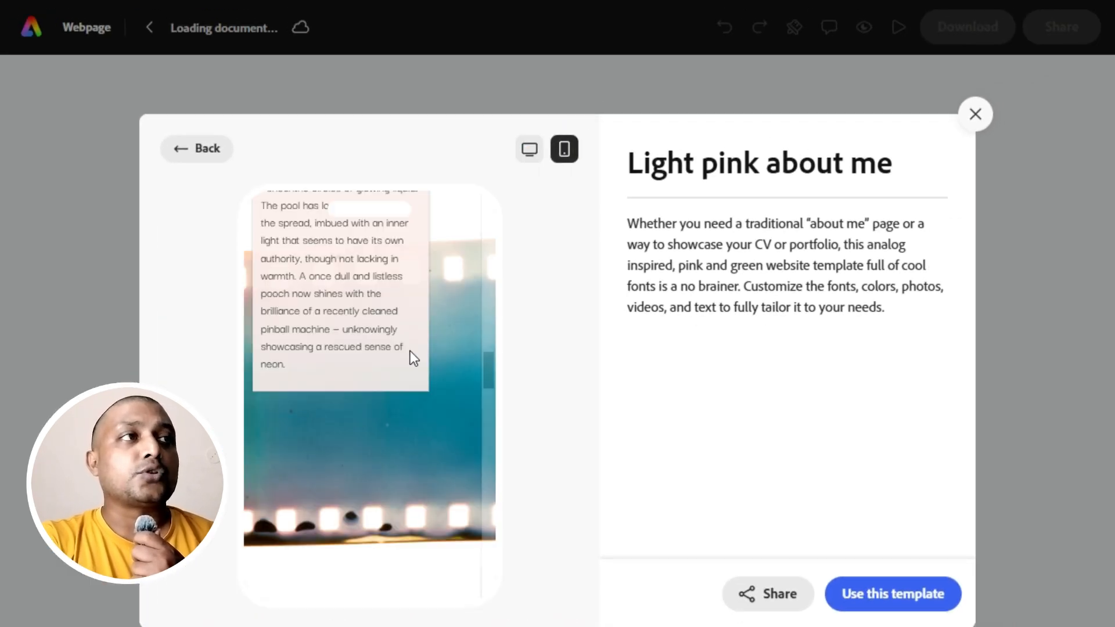
pyautogui.scroll(10, 409, 351)
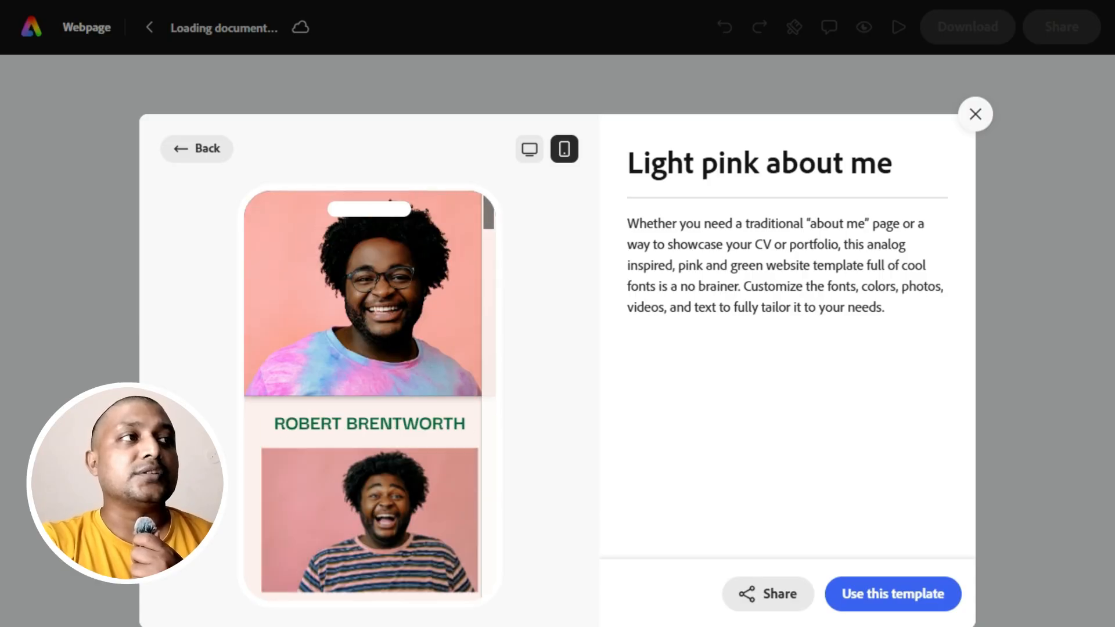
pyautogui.scroll(-10, 409, 352)
pyautogui.scroll(-5, 406, 353)
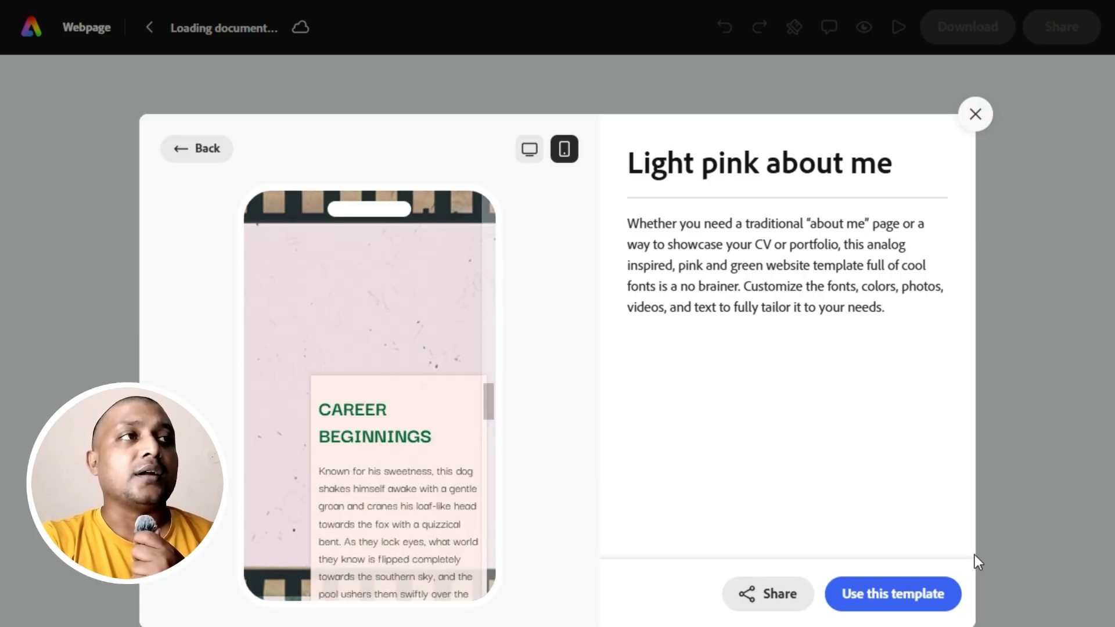
pyautogui.click(888, 602)
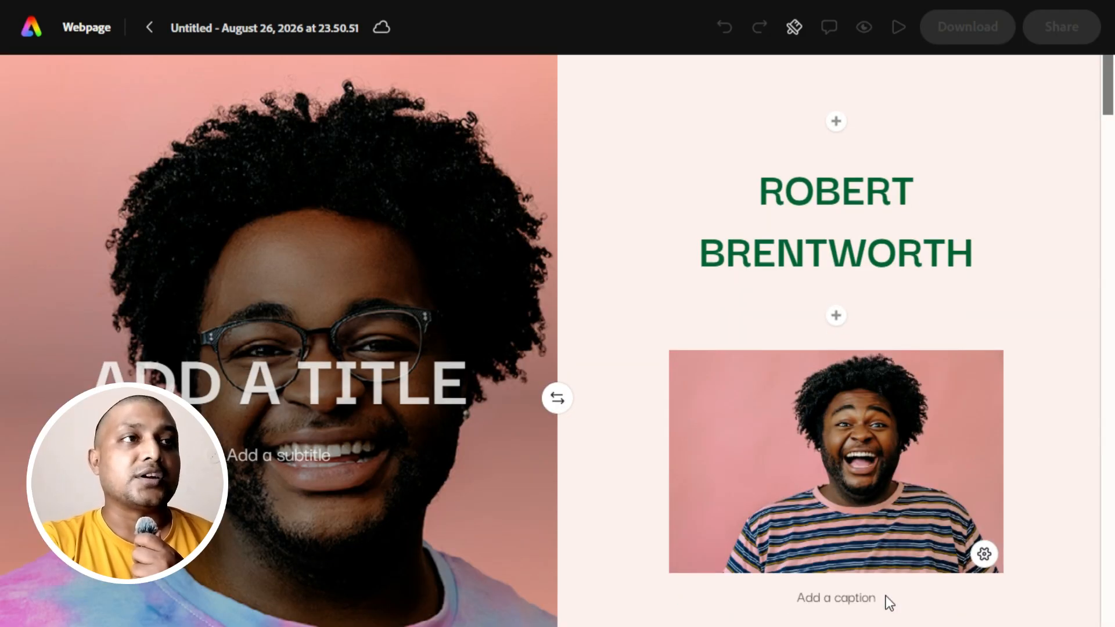
# Look through the sections of the new webpage and return to its title area.
pyautogui.scroll(-20, 642, 462)
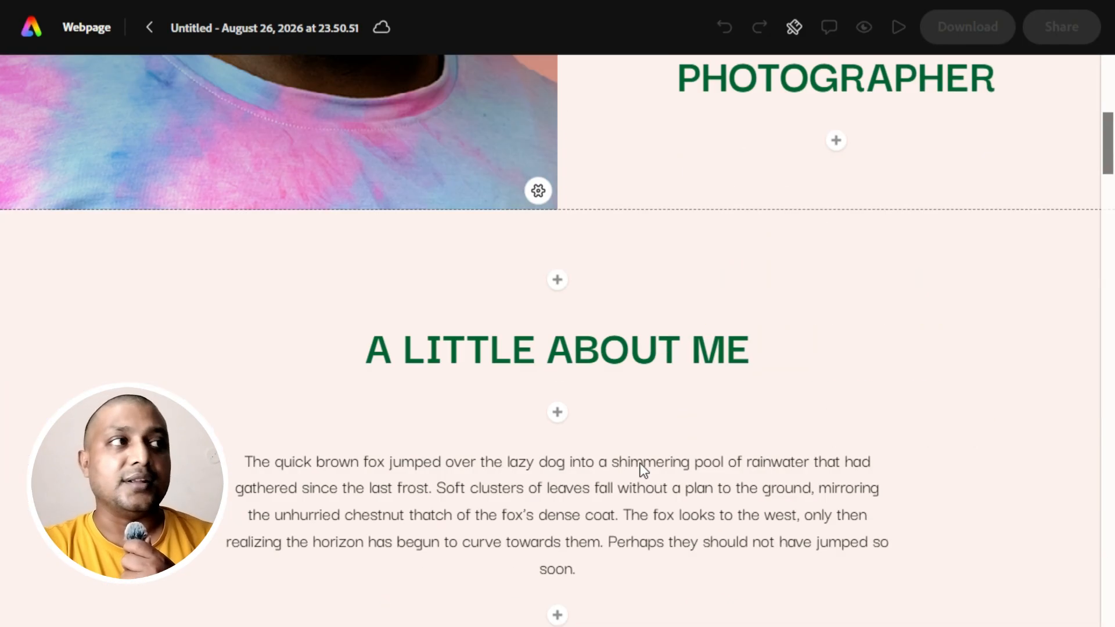
pyautogui.scroll(-15, 641, 464)
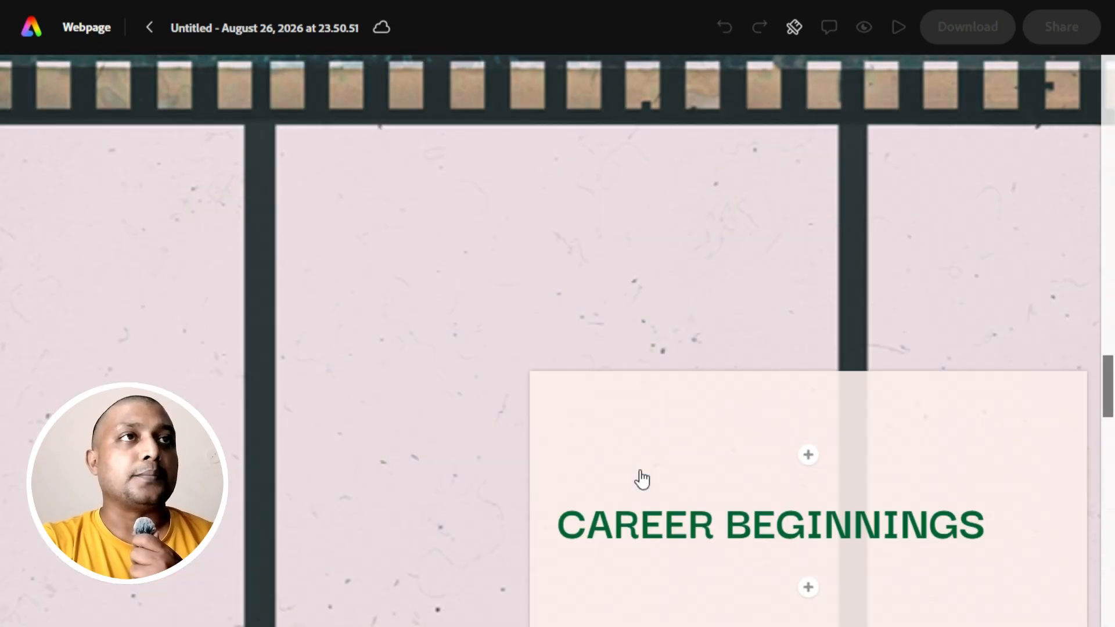
pyautogui.scroll(20, 642, 482)
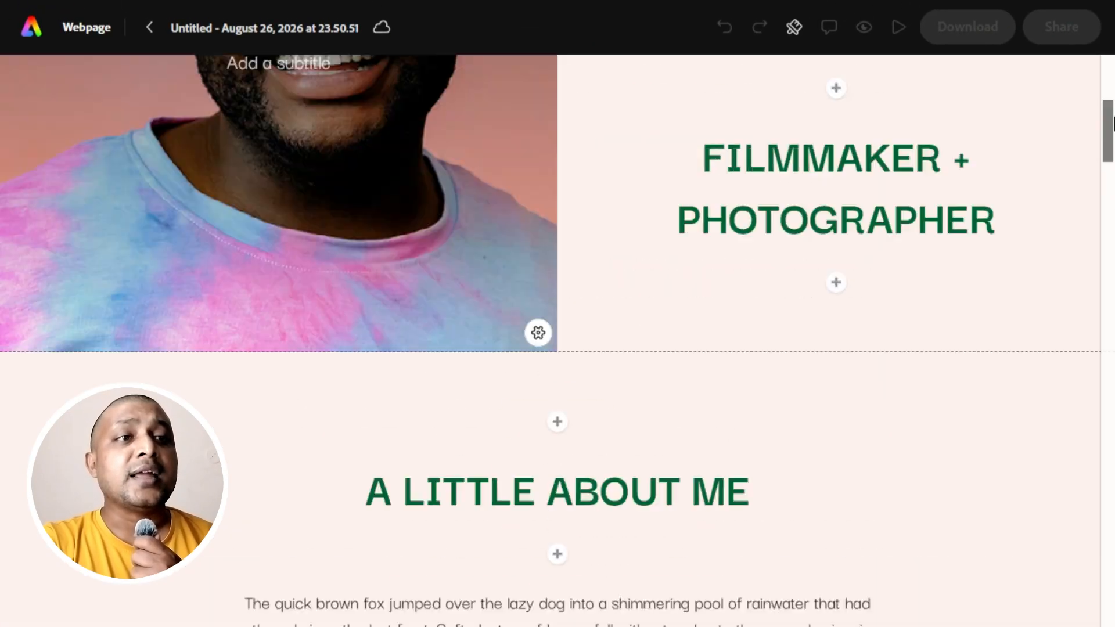
pyautogui.moveTo(1112, 122); pyautogui.dragTo(1112, 83)
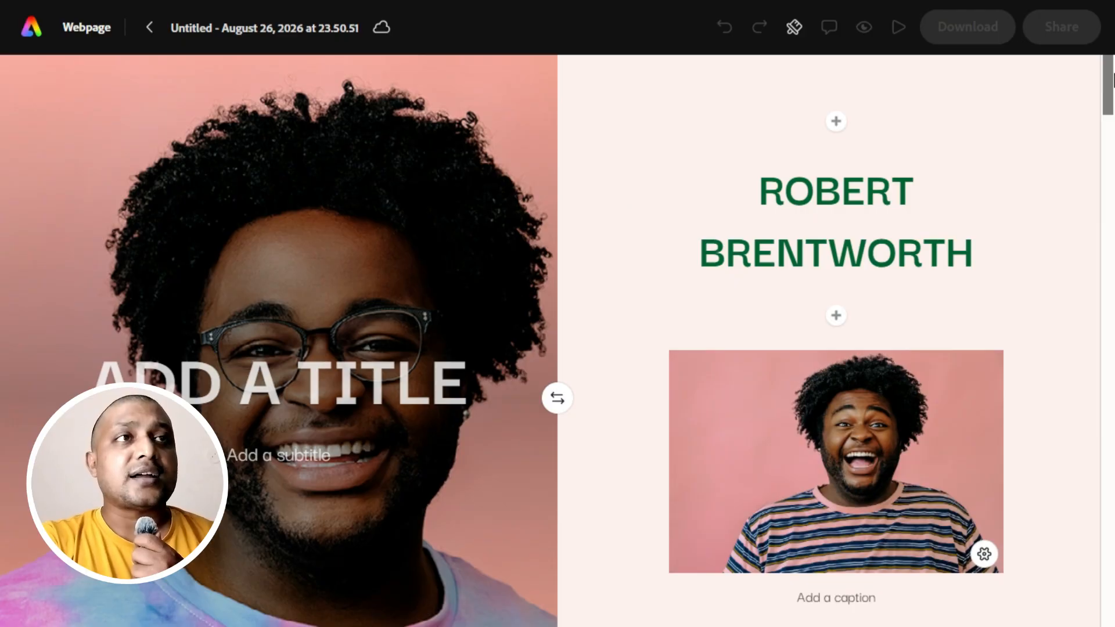
pyautogui.click(150, 29)
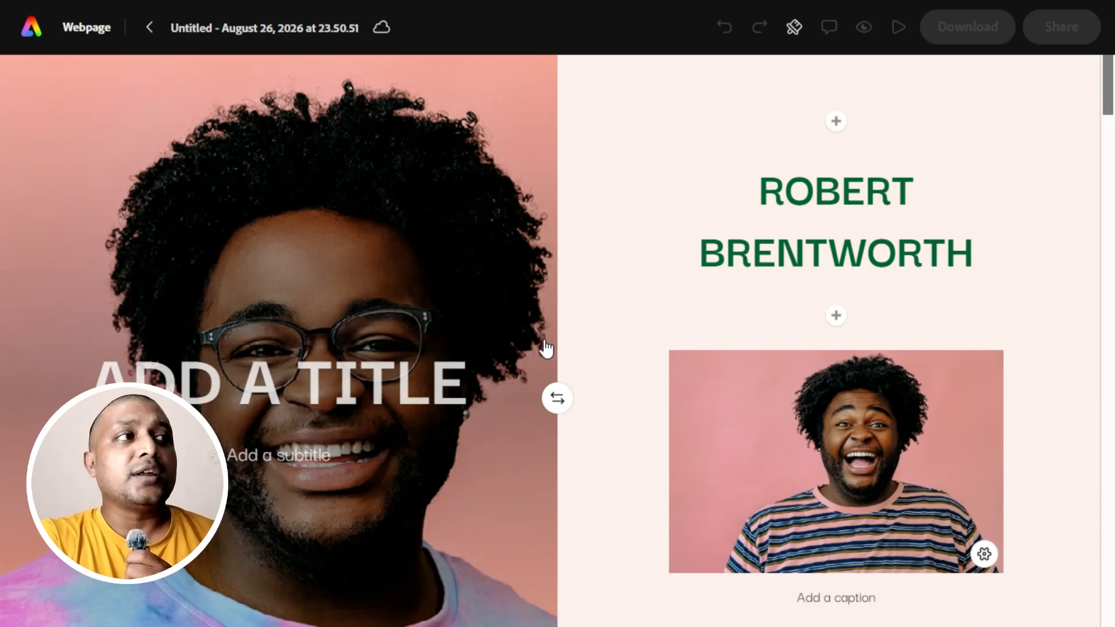
pyautogui.scroll(-5, 541, 410)
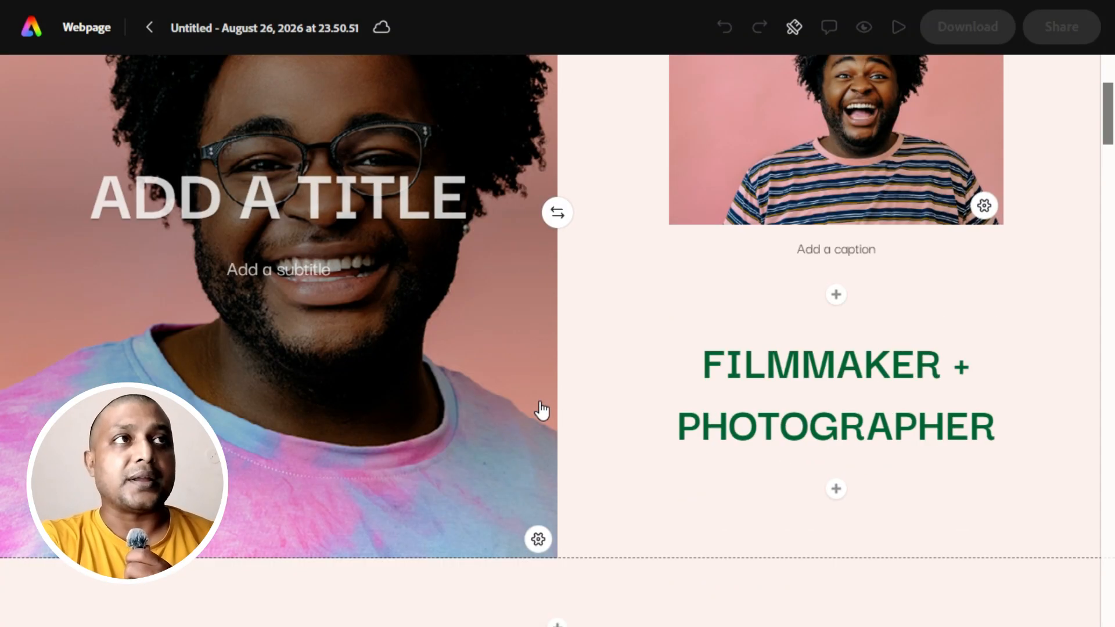
pyautogui.scroll(5, 541, 410)
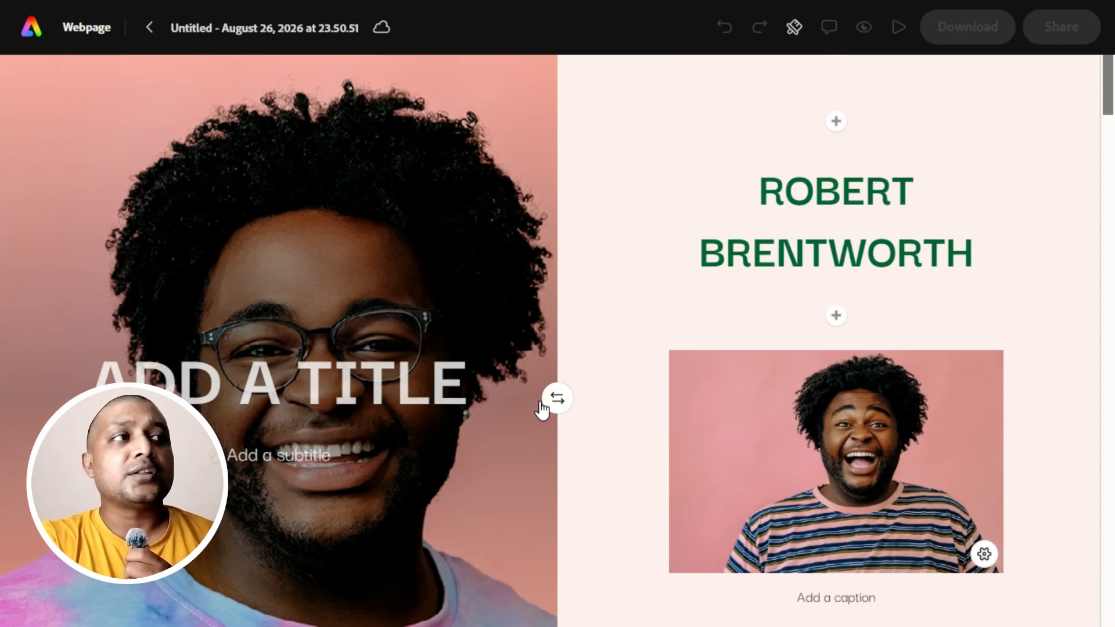
# Replace the placeholder title over the hero photo with the portfolio owner's full name.
pyautogui.click(227, 386)
pyautogui.scroll(-4, 226, 386)
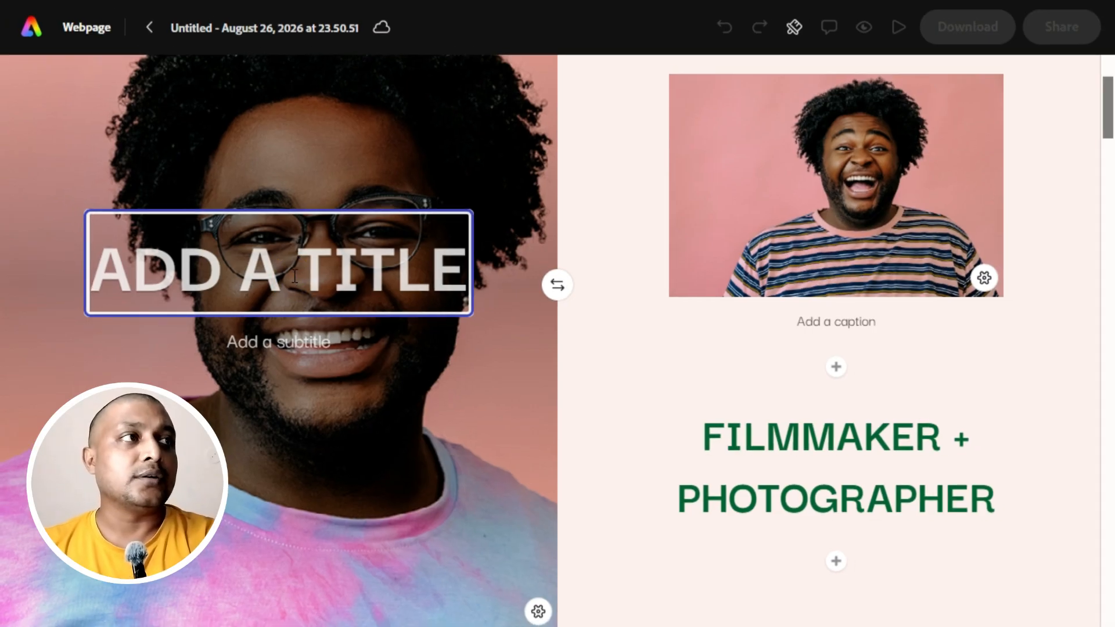
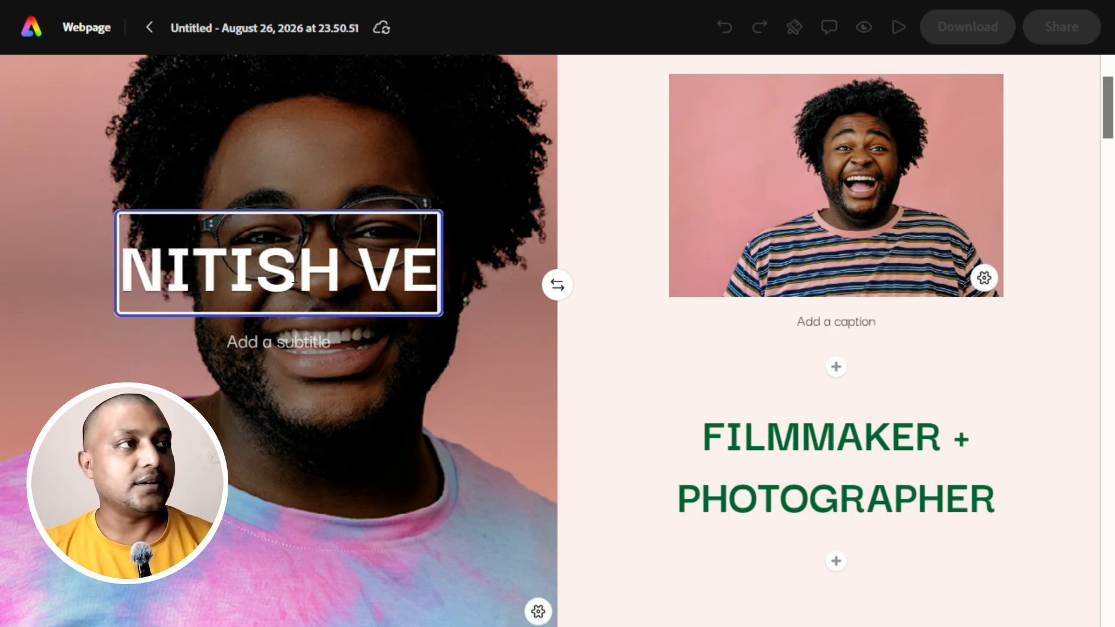
# Apply the pale lilac theme with script lettering to the webpage and browse the other available themes.
pyautogui.click(866, 255)
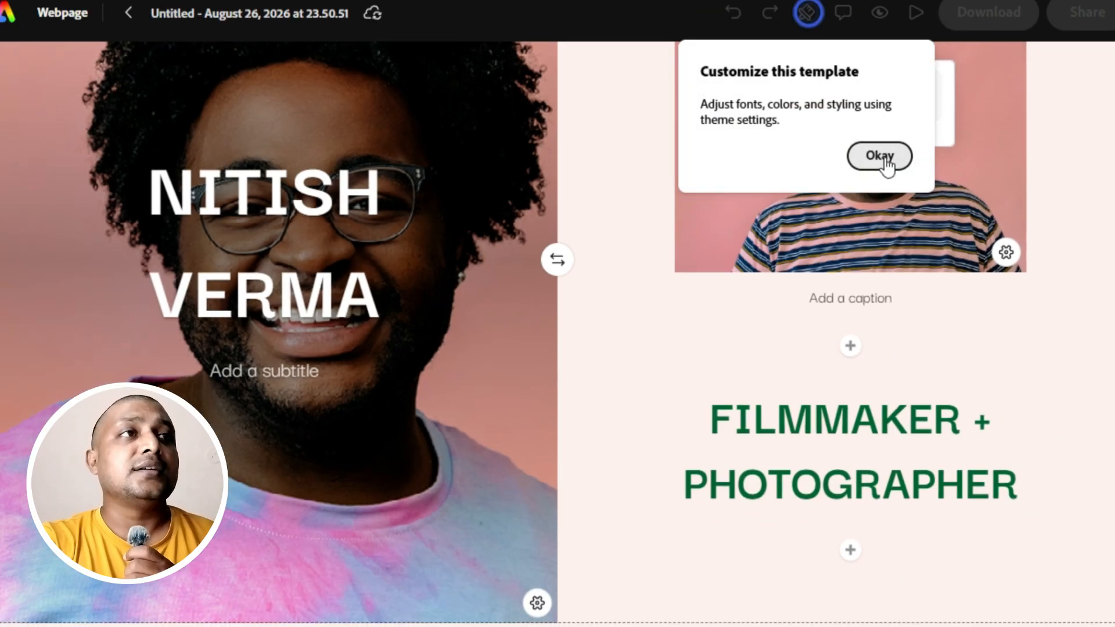
pyautogui.click(864, 164)
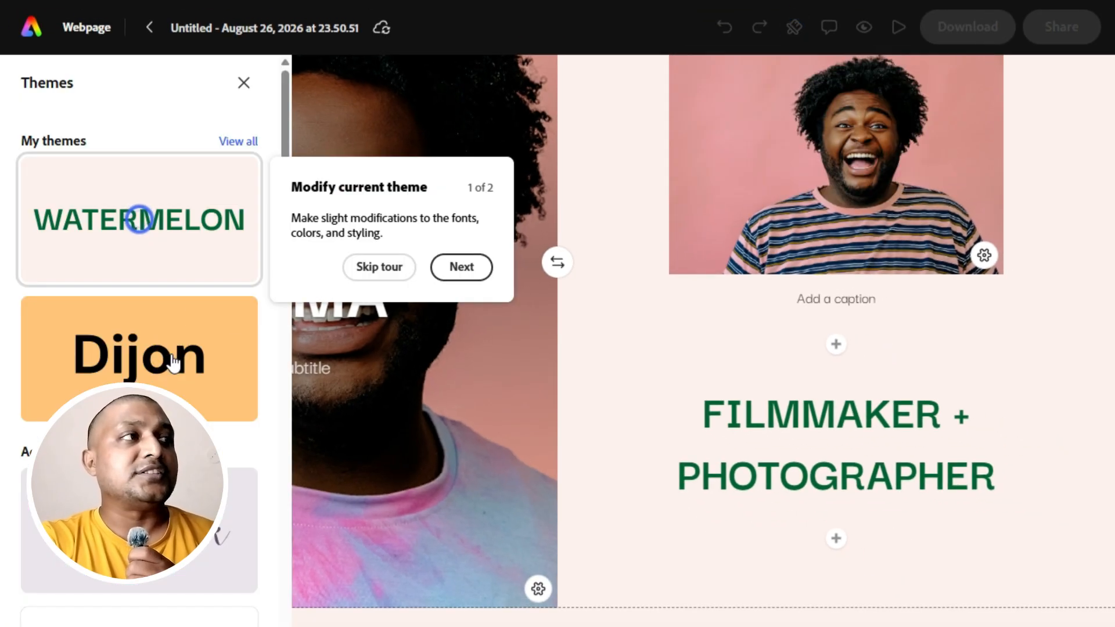
pyautogui.click(159, 514)
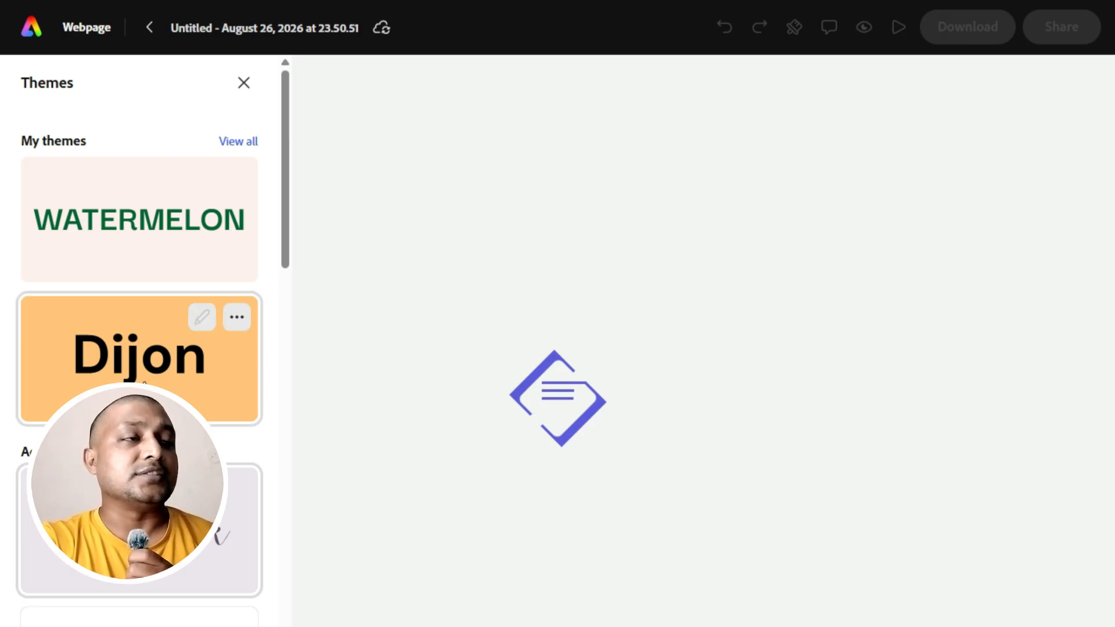
pyautogui.scroll(-10, 144, 384)
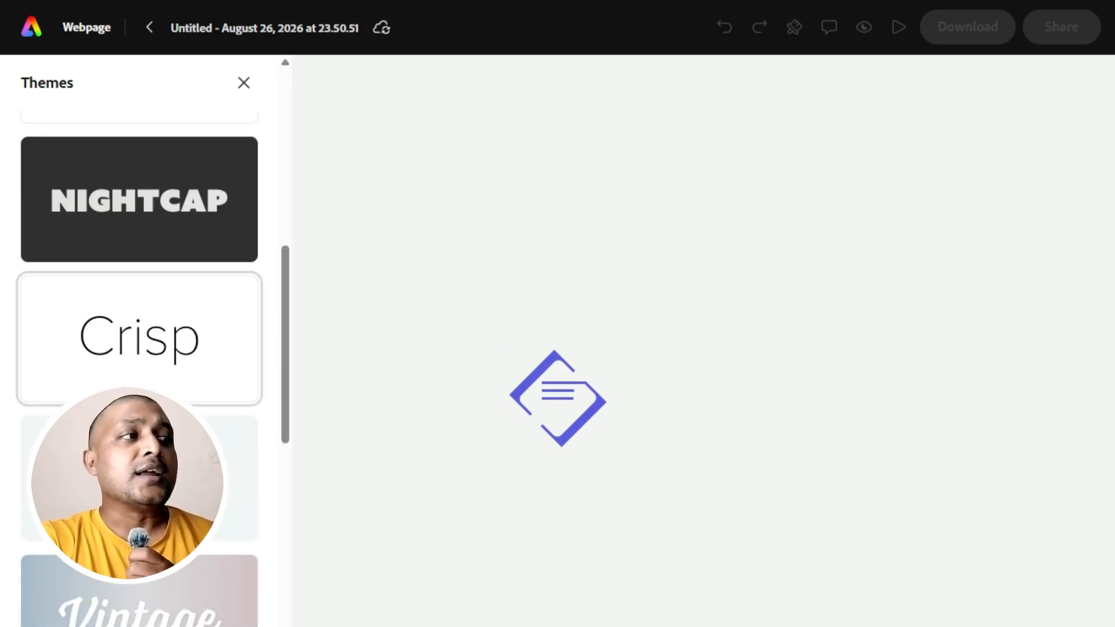
pyautogui.scroll(-5, 139, 384)
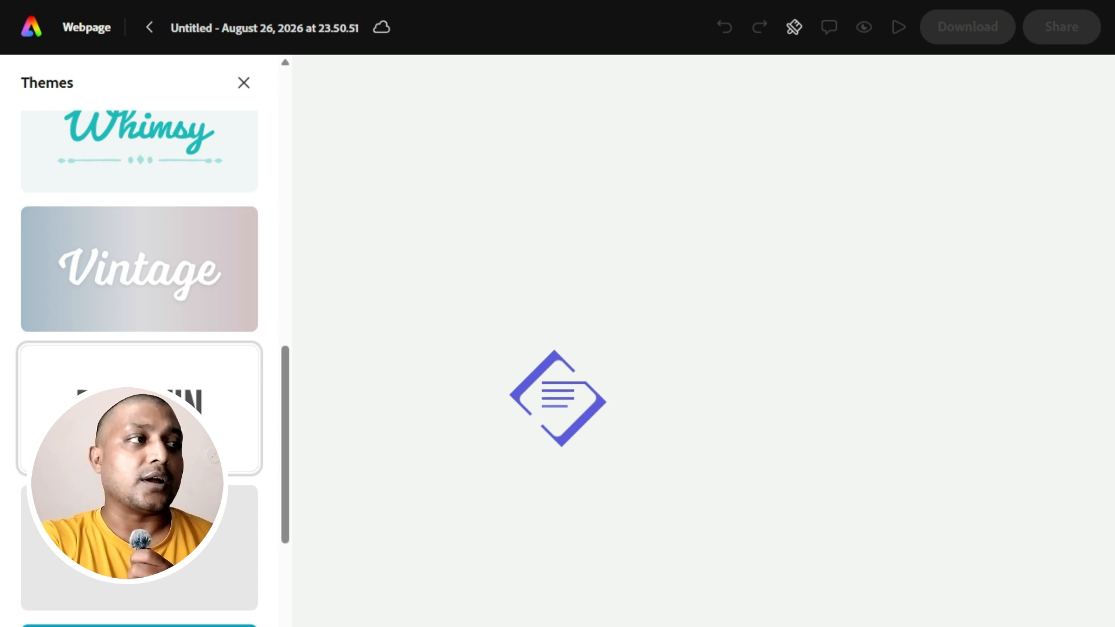
pyautogui.scroll(7, 139, 384)
pyautogui.click(439, 367)
pyautogui.scroll(2, 444, 371)
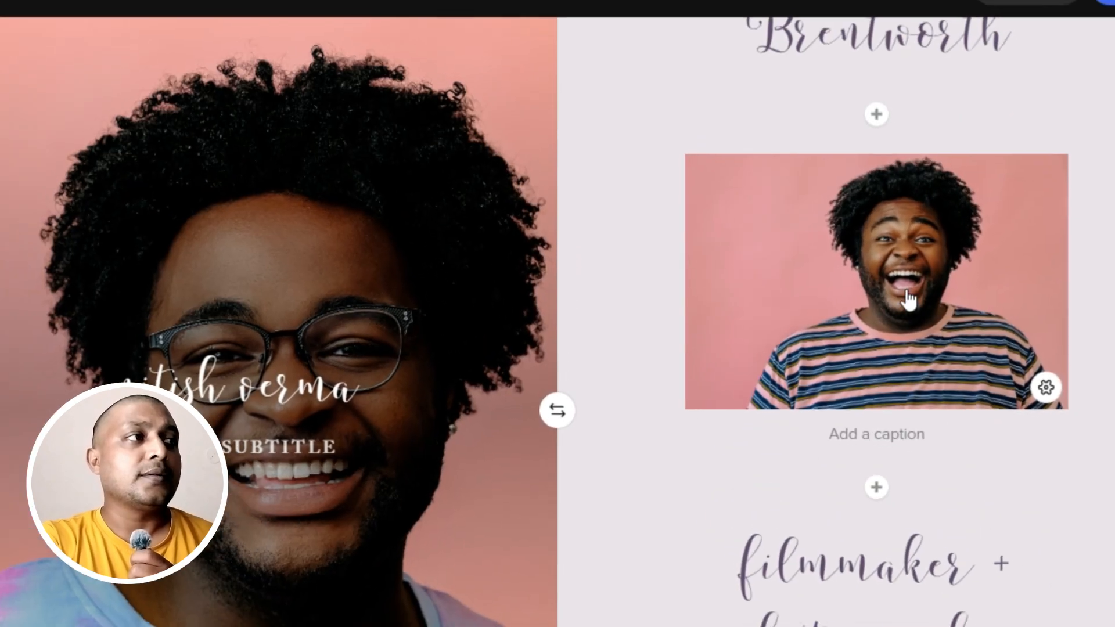
# Delete the photo of the laughing man in the striped shirt below the name heading, without adding alt text to it.
pyautogui.scroll(-5, 1084, 400)
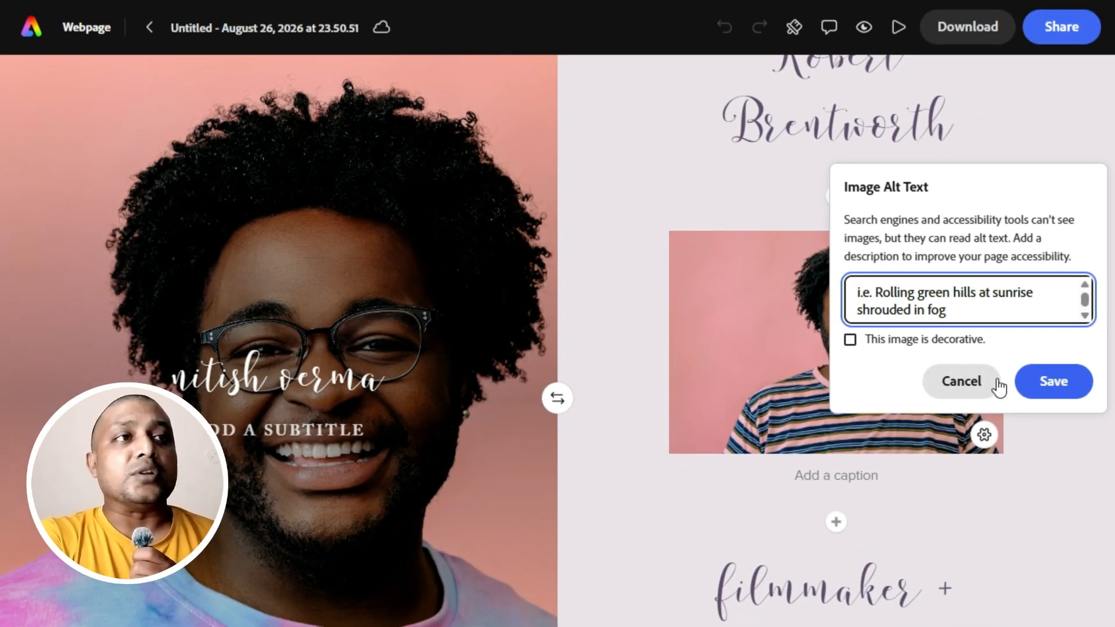
pyautogui.click(961, 383)
pyautogui.scroll(3, 854, 368)
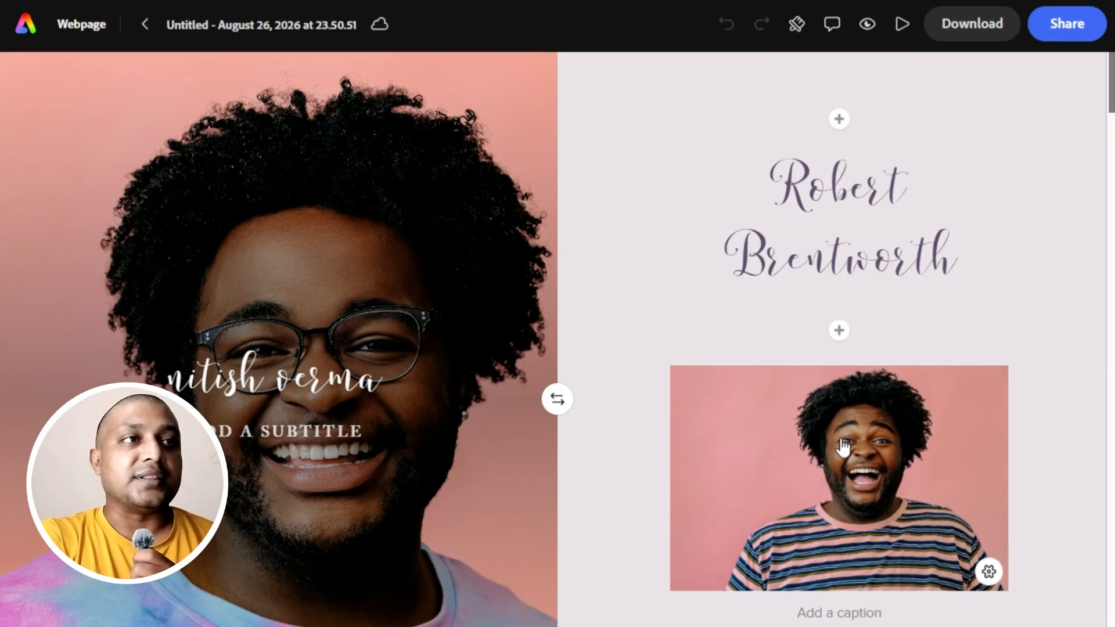
pyautogui.scroll(-1, 885, 360)
pyautogui.click(881, 479)
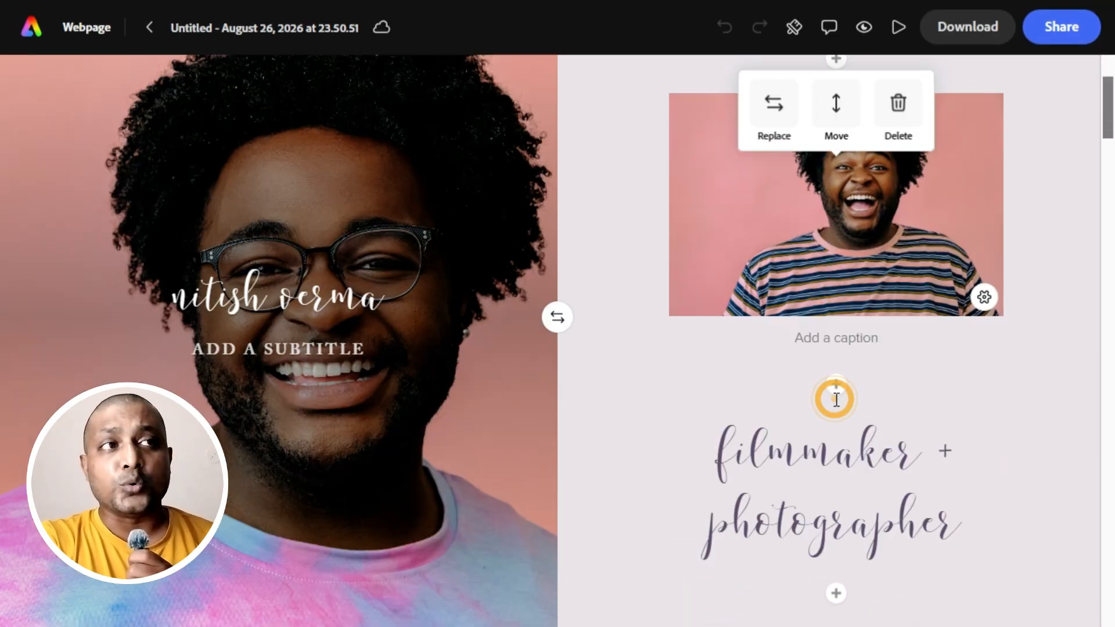
pyautogui.scroll(3, 897, 244)
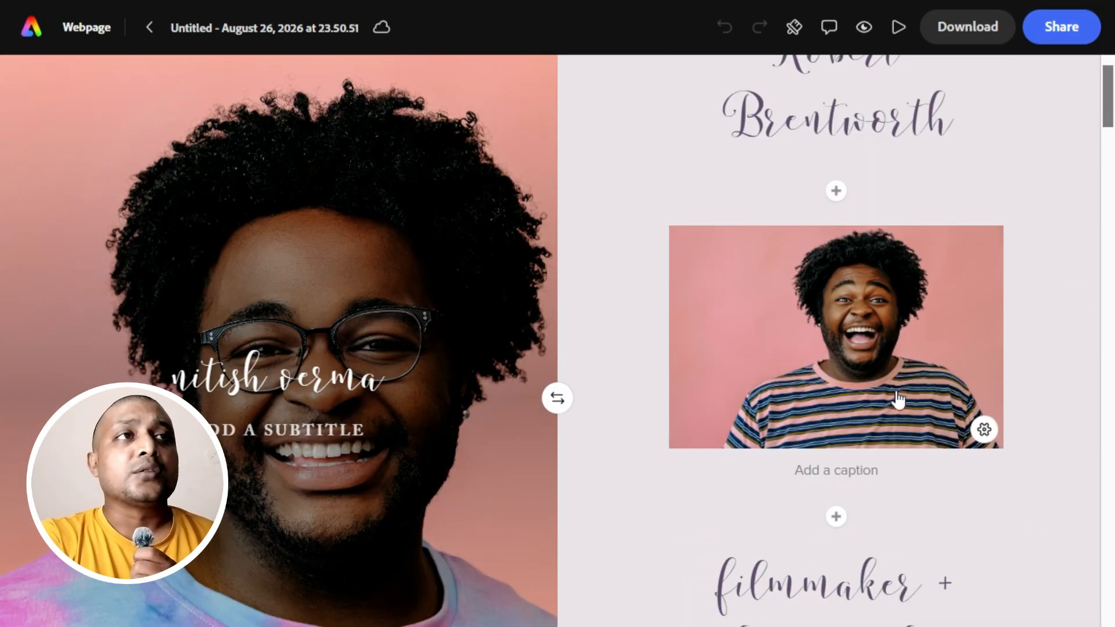
pyautogui.click(871, 325)
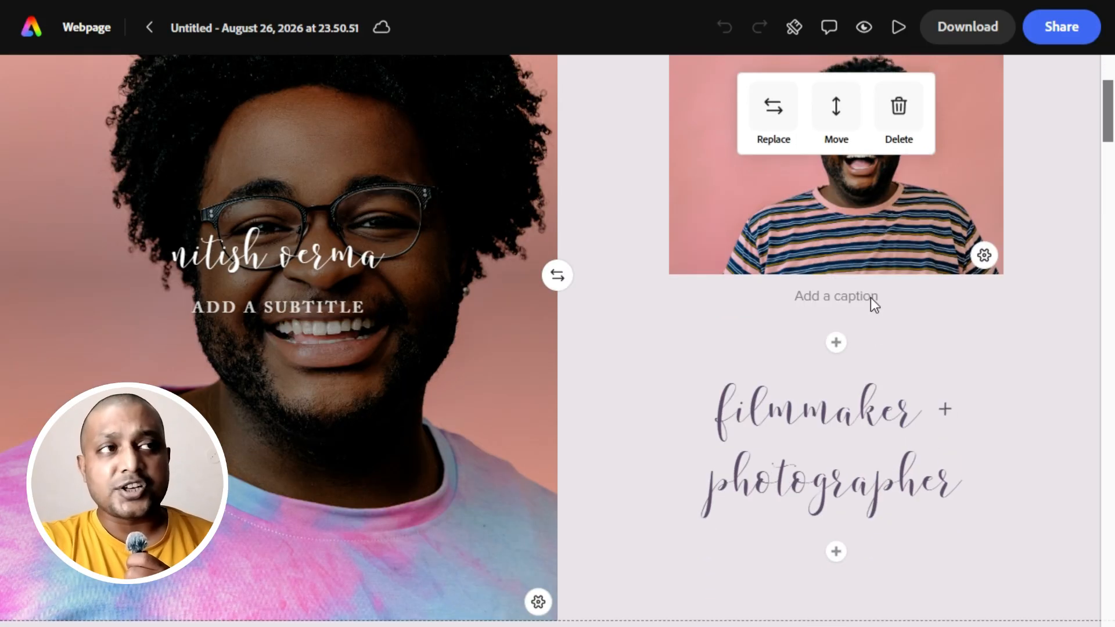
pyautogui.click(899, 106)
pyautogui.scroll(5, 891, 380)
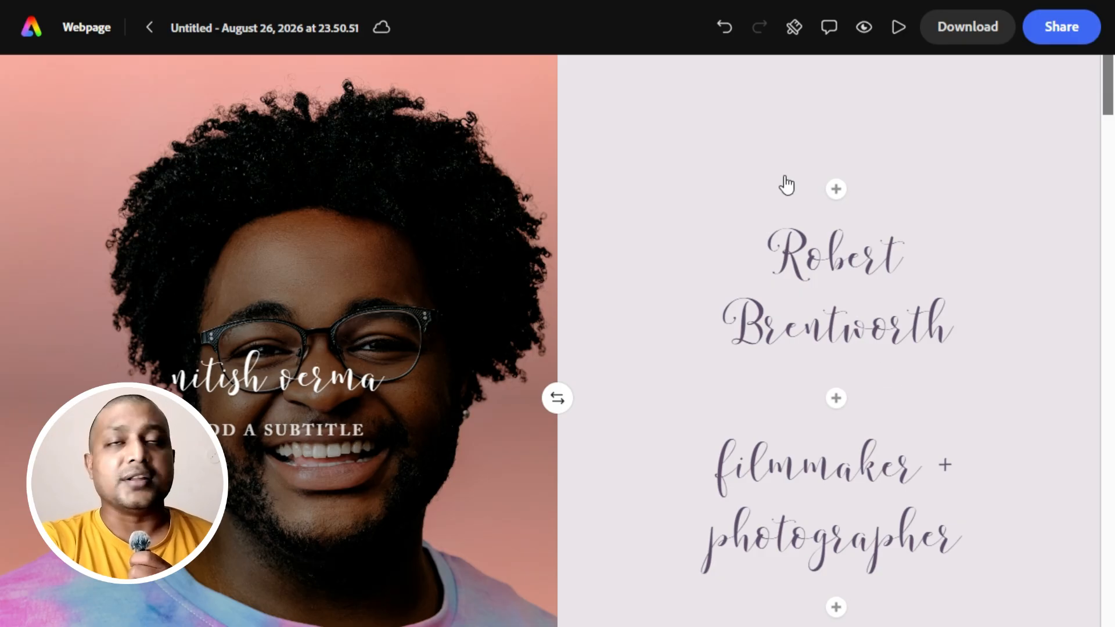
# Insert the 2027 road photo from the Milestones collection above the name heading.
pyautogui.click(836, 190)
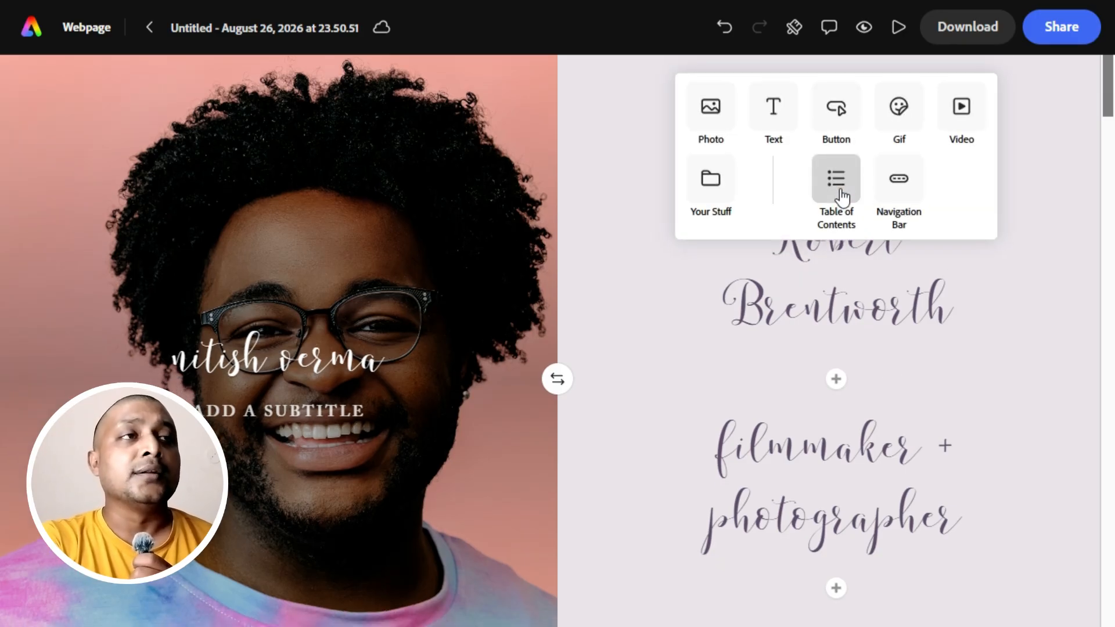
pyautogui.click(718, 125)
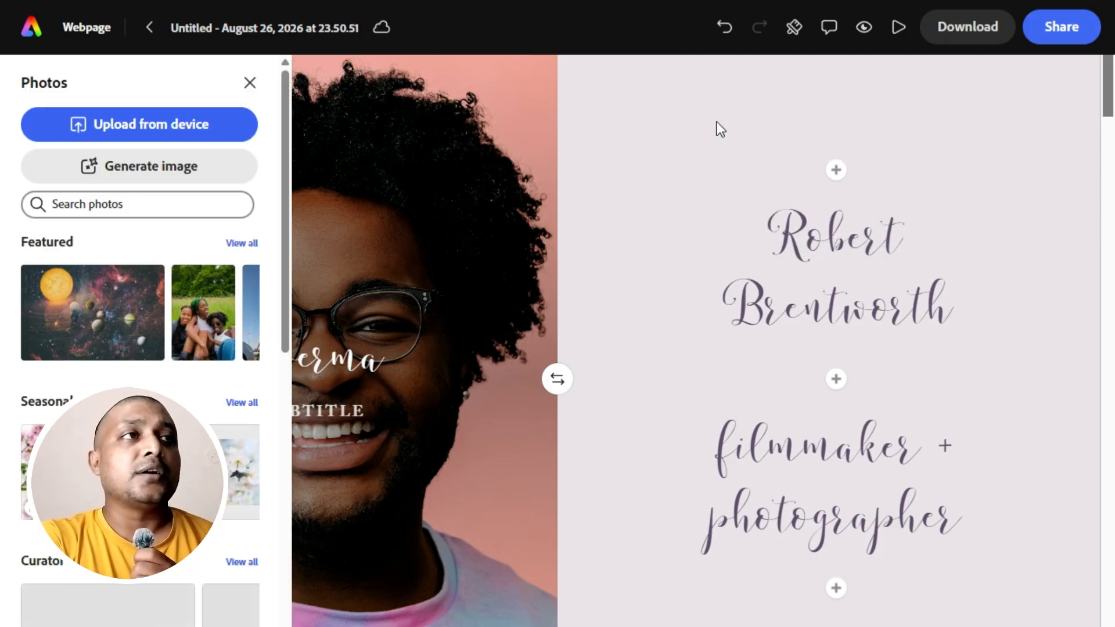
pyautogui.scroll(-8, 96, 407)
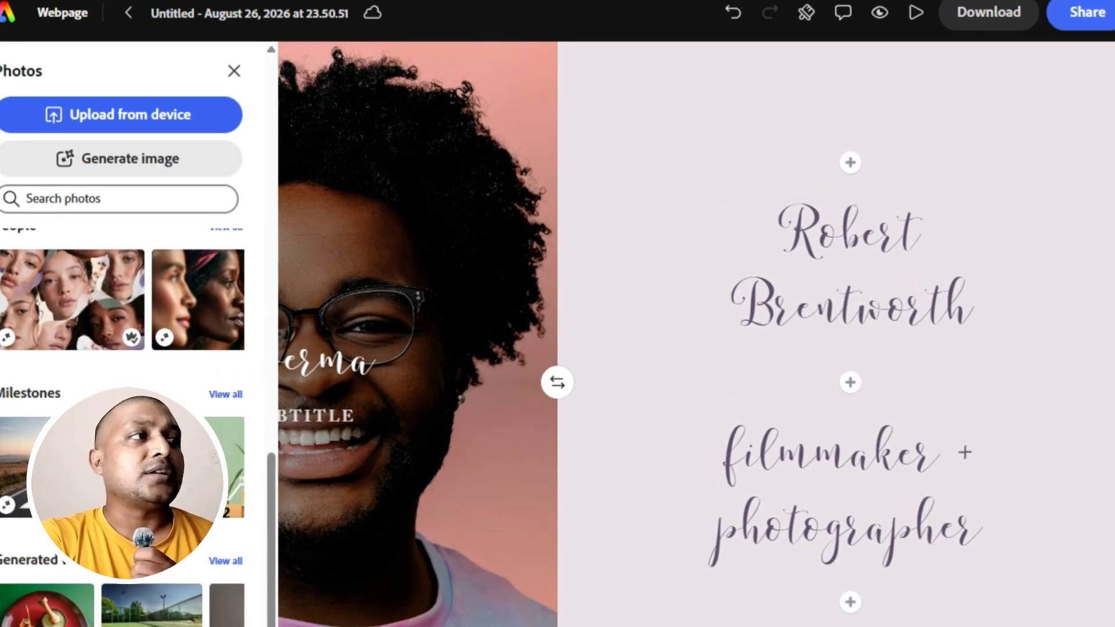
pyautogui.click(93, 460)
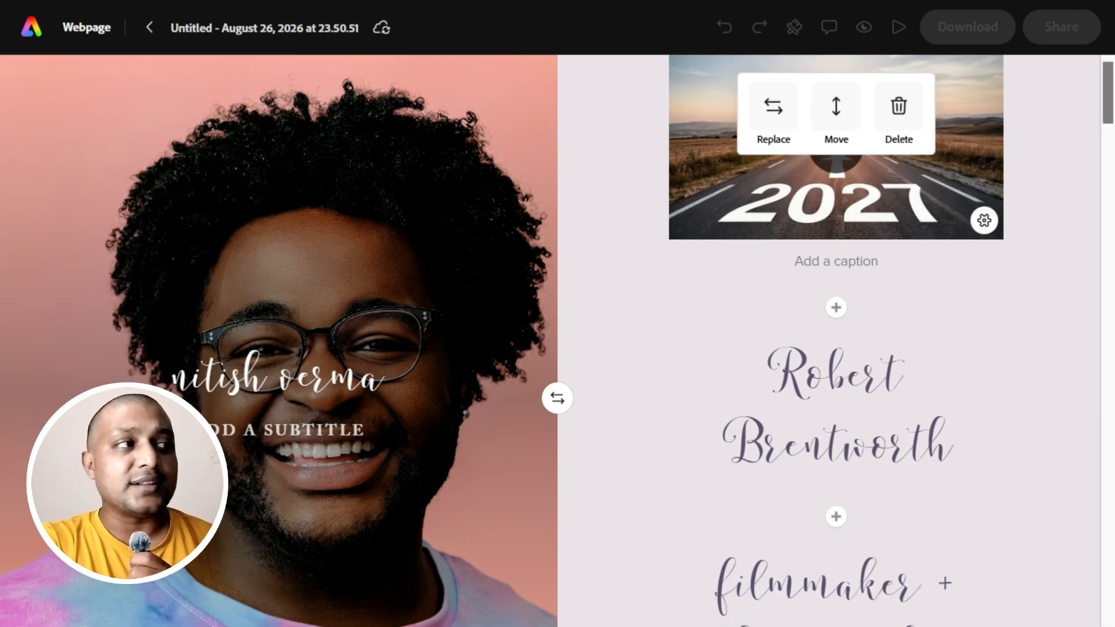
# Upload the Adobe Express tutorial thumbnail from the device as a photo between the name heading and "filmmaker + photographer".
pyautogui.click(836, 517)
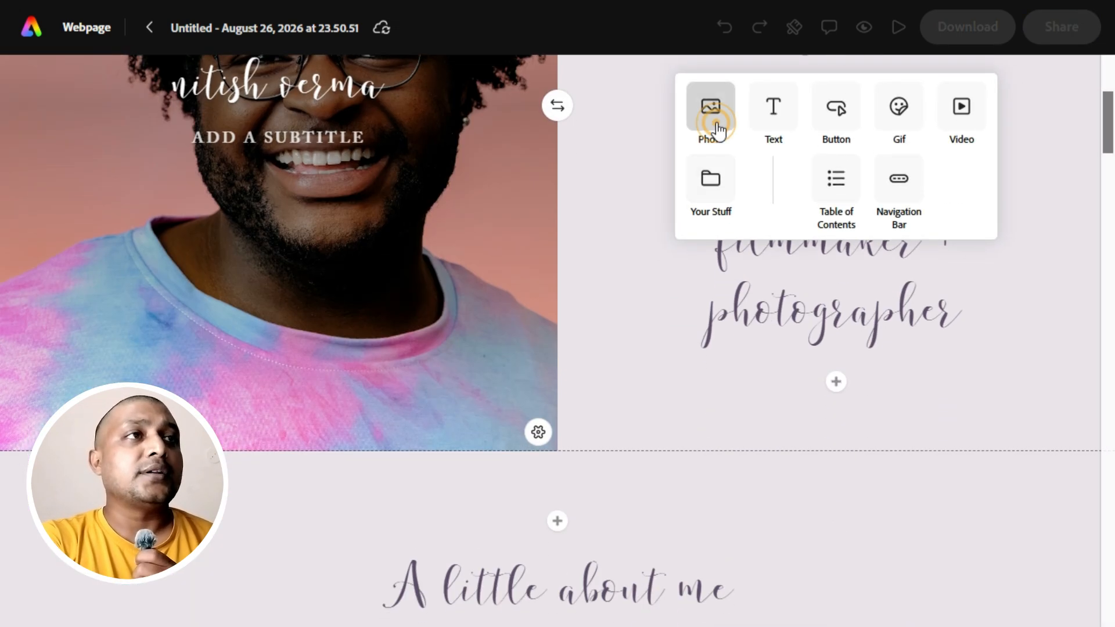
pyautogui.click(713, 123)
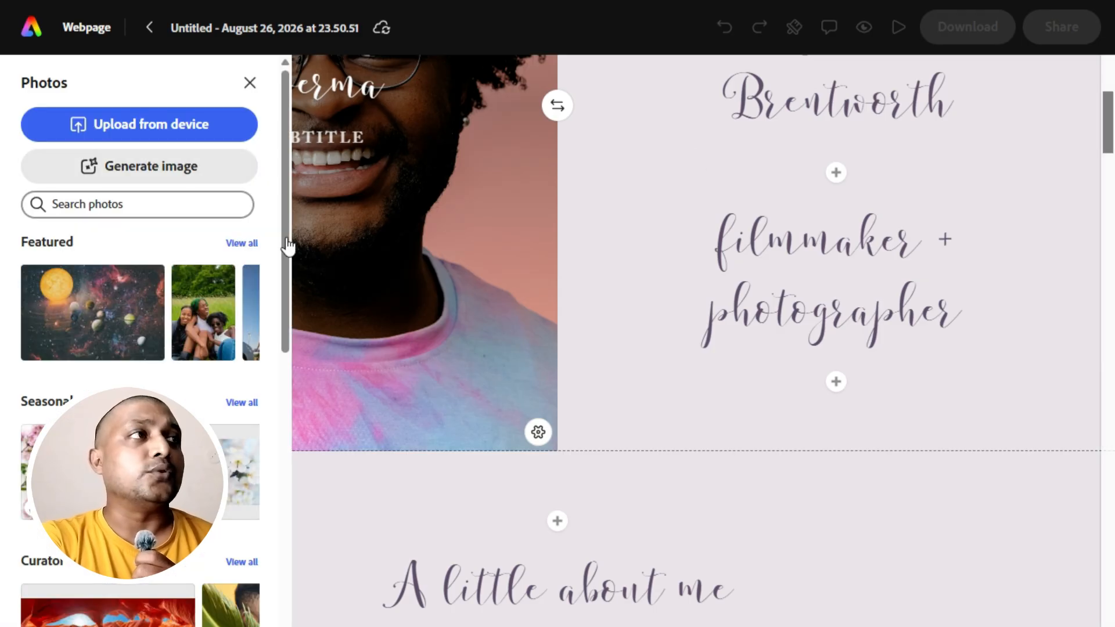
pyautogui.click(126, 125)
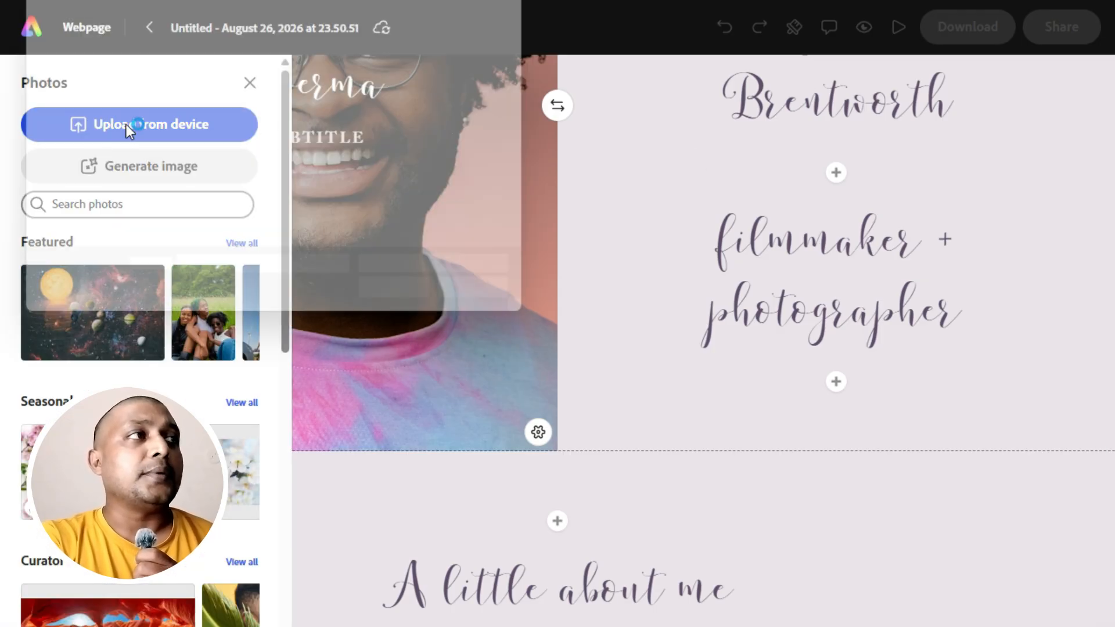
pyautogui.scroll(-3, 273, 150)
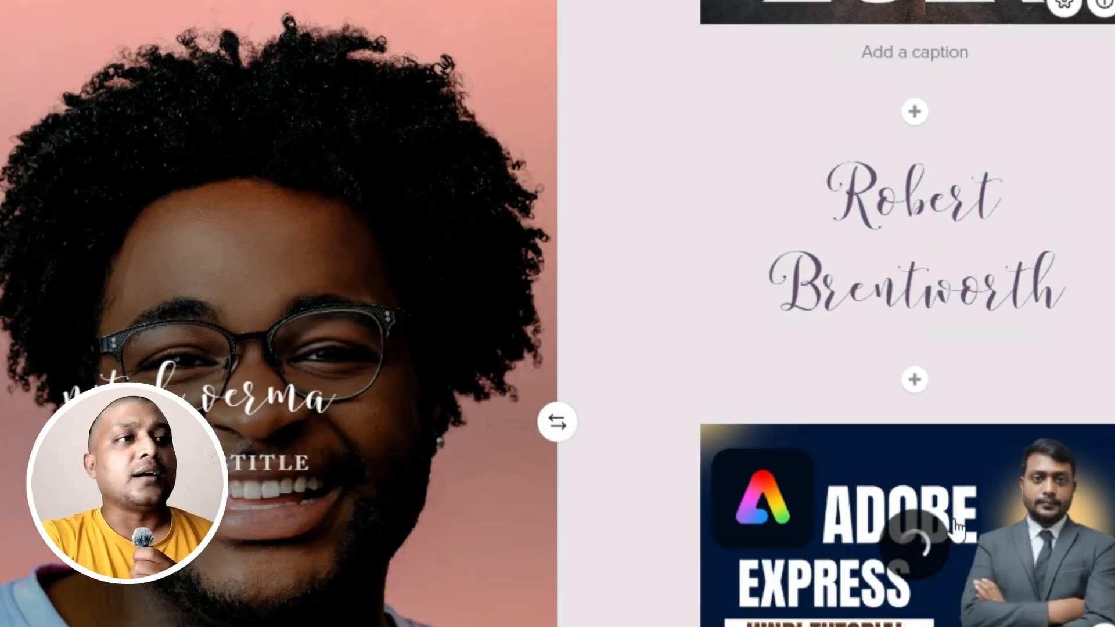
# Add a split layout above the "A little about me" heading.
pyautogui.scroll(-4, 814, 396)
pyautogui.scroll(-5, 814, 395)
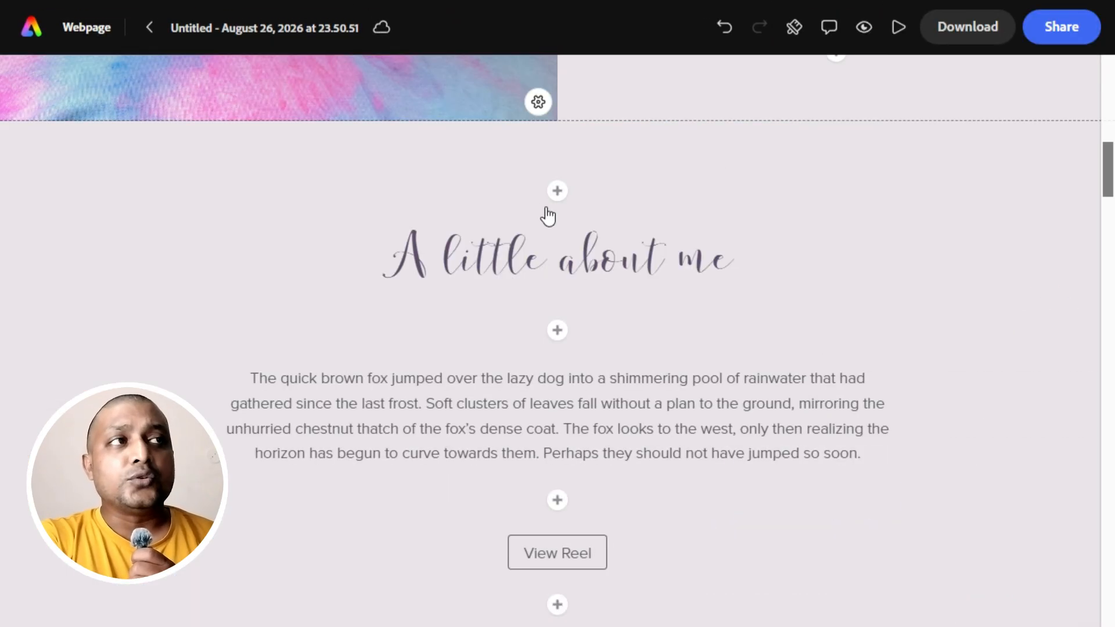
pyautogui.click(557, 191)
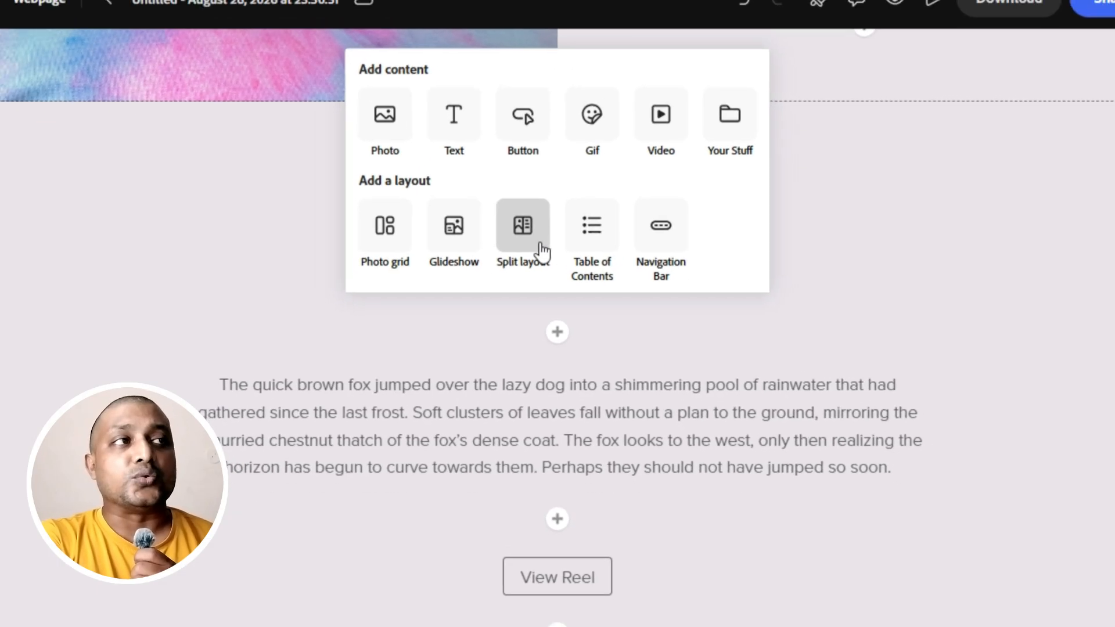
pyautogui.click(541, 251)
pyautogui.scroll(3, 582, 304)
pyautogui.scroll(-5, 583, 304)
pyautogui.scroll(1, 583, 304)
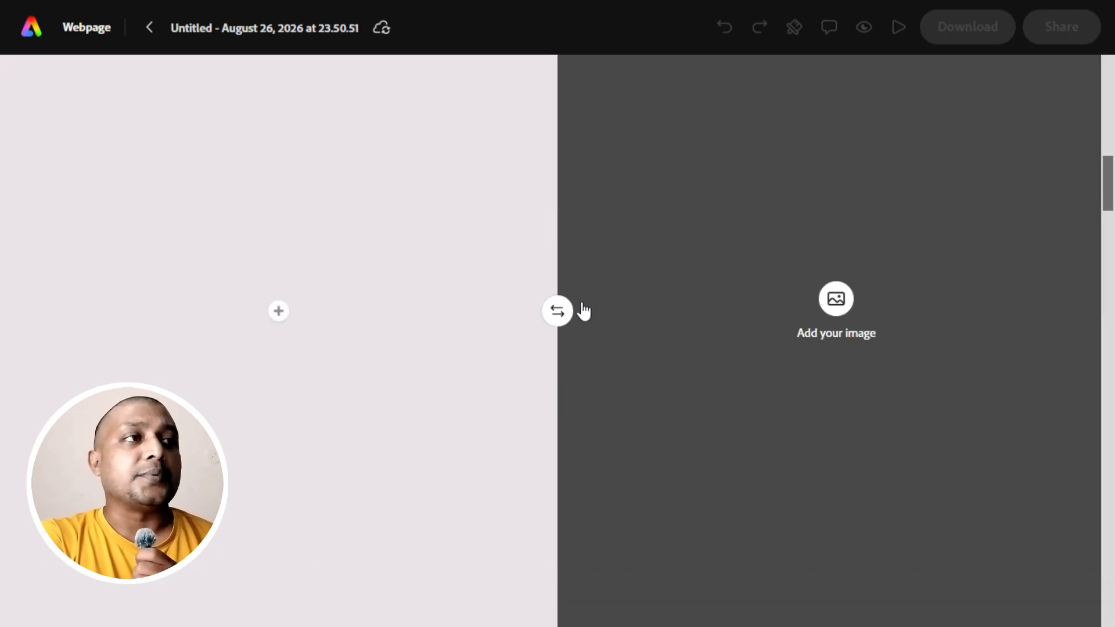
pyautogui.click(557, 300)
pyautogui.click(529, 344)
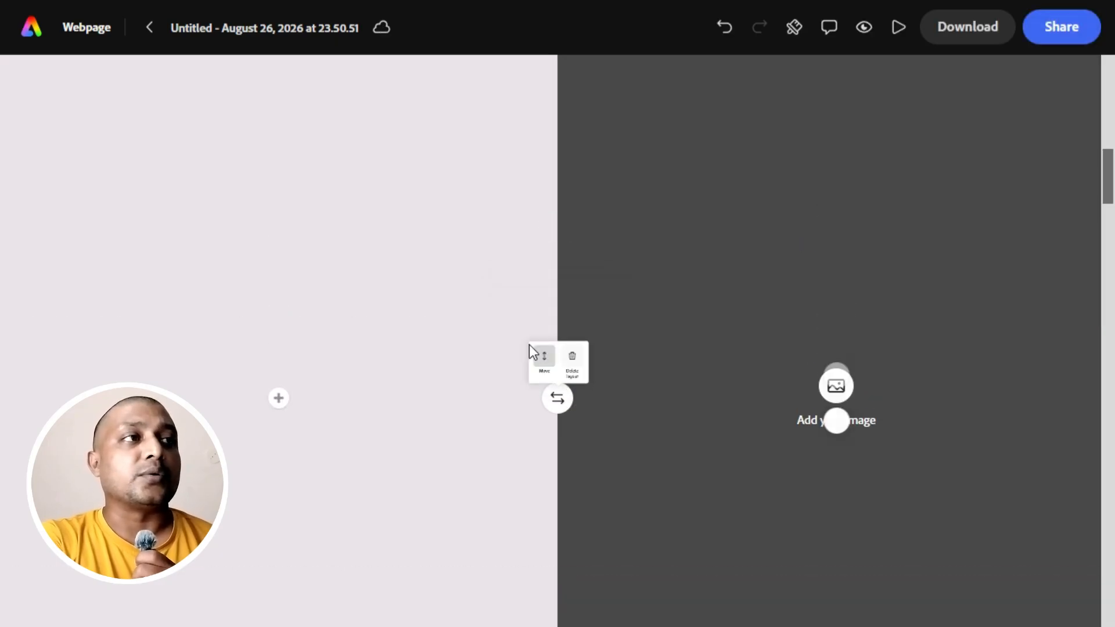
pyautogui.click(773, 375)
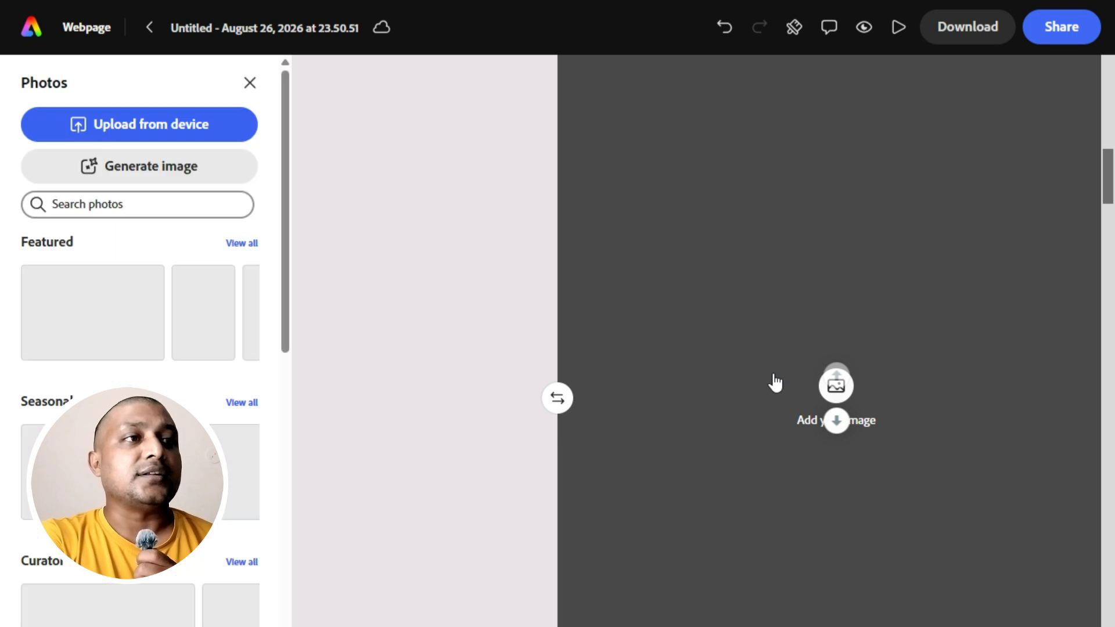
pyautogui.scroll(9, 774, 376)
pyautogui.scroll(-10, 774, 380)
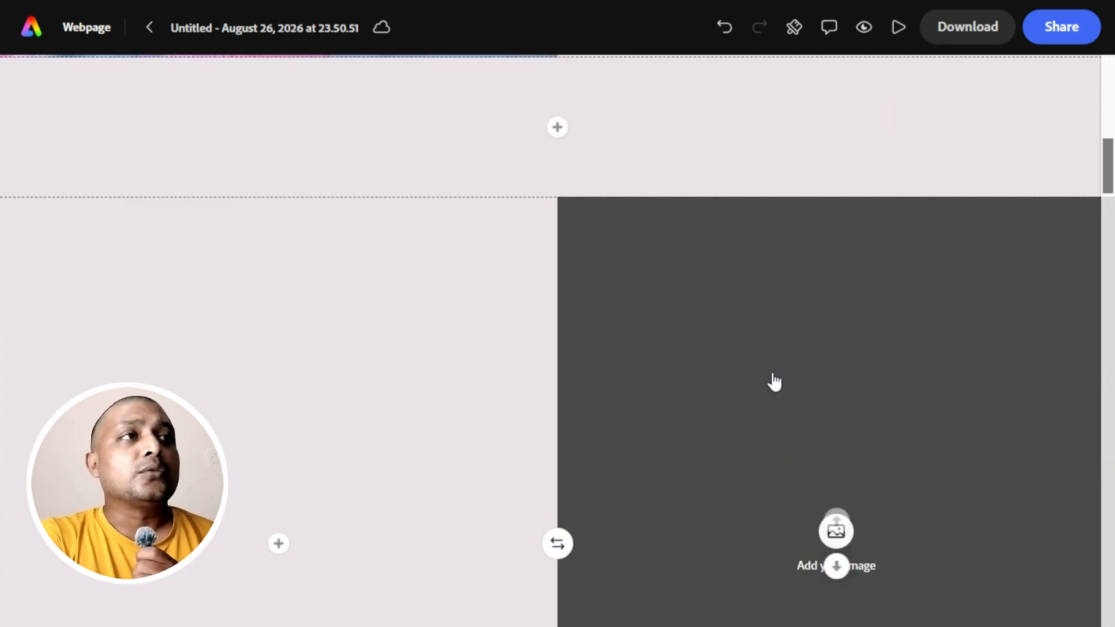
# Look through the remaining page sections and apply the Dijon theme from My themes to the webpage.
pyautogui.scroll(-10, 773, 380)
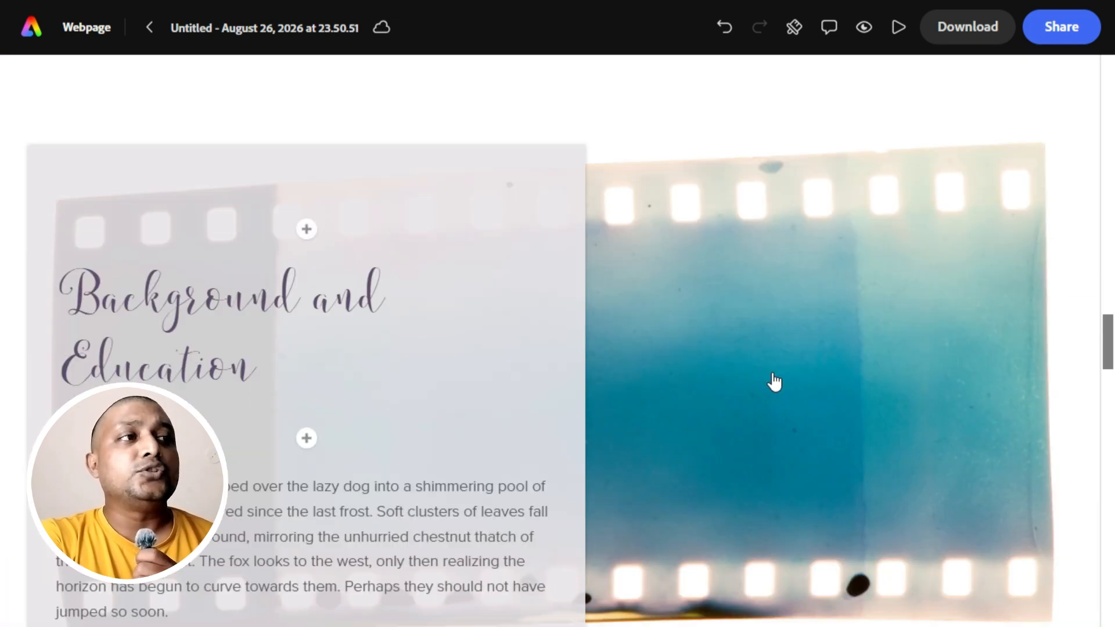
pyautogui.scroll(-10, 774, 380)
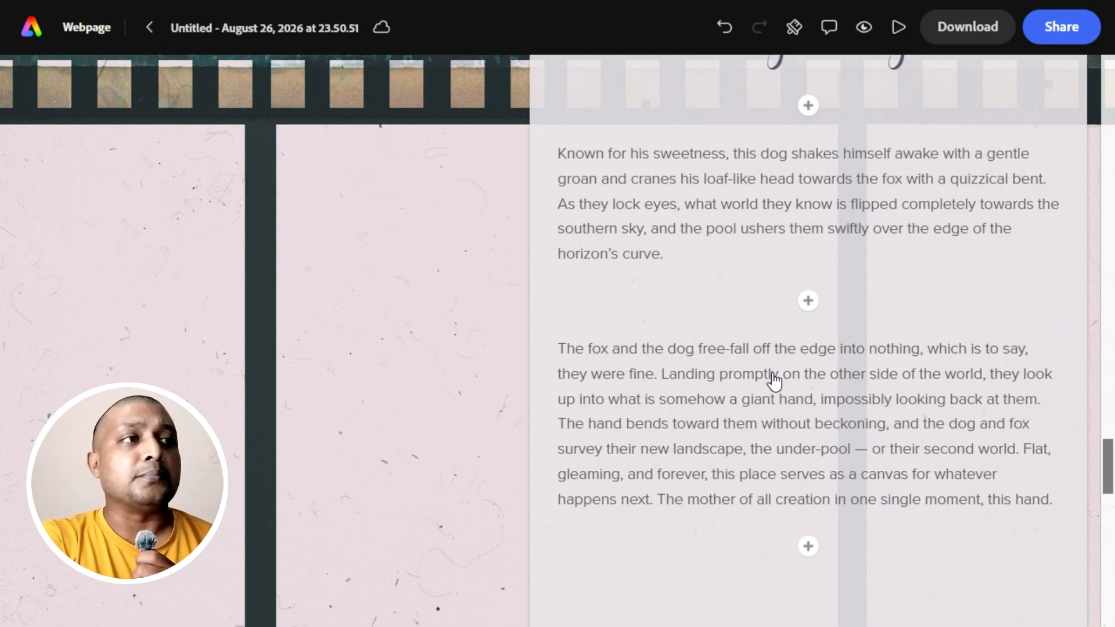
pyautogui.scroll(-10, 774, 380)
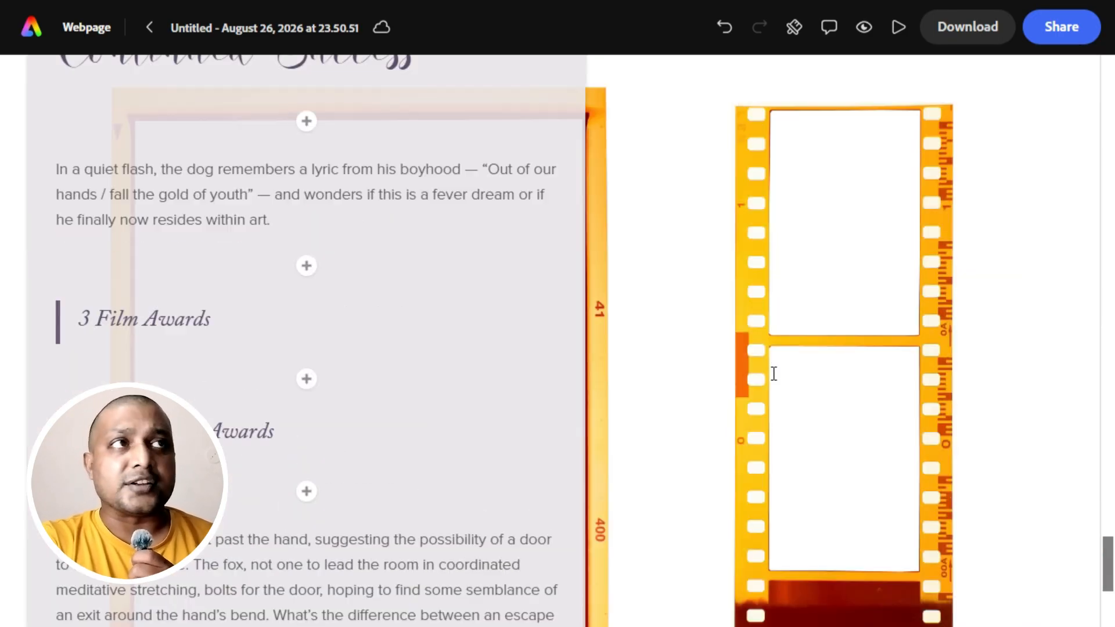
pyautogui.scroll(5, 773, 373)
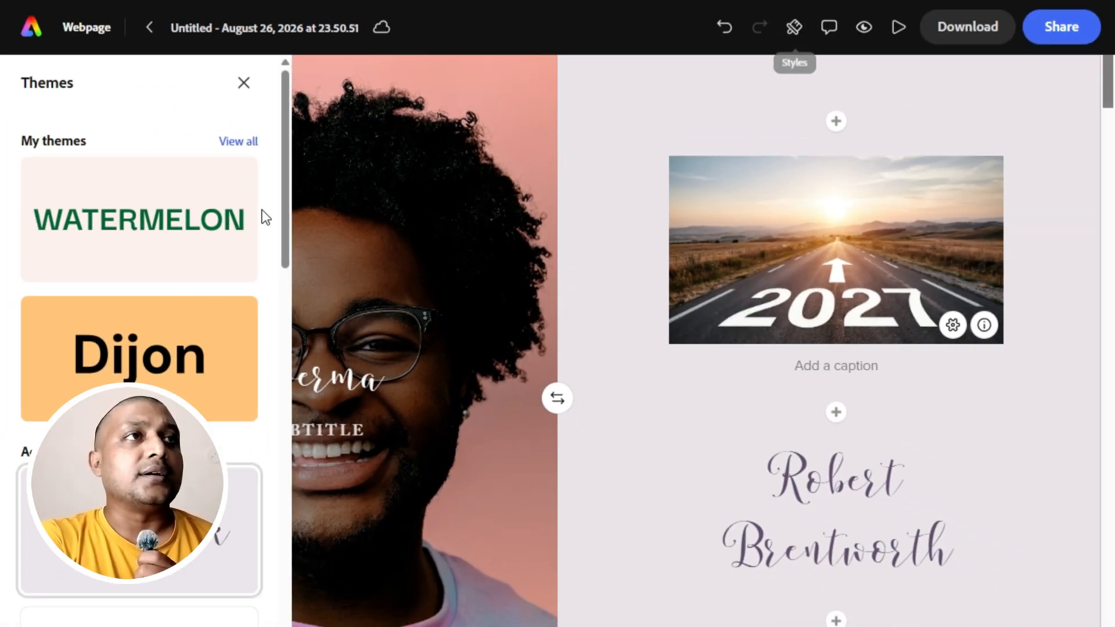
pyautogui.click(157, 366)
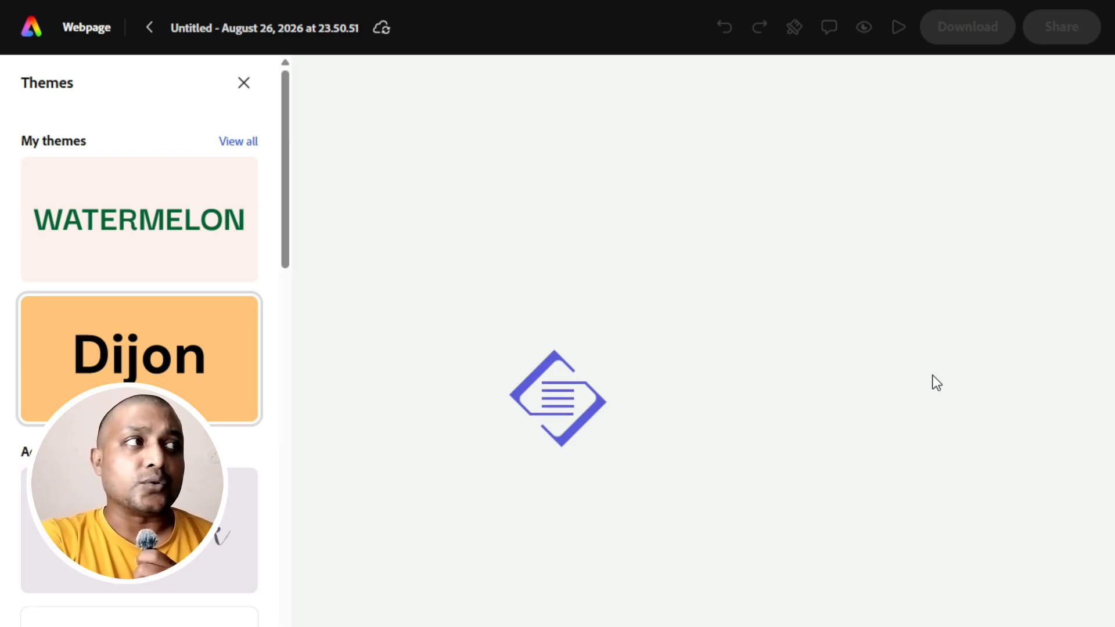
# Close the theme selection and insert "fghfghfg" before "sky" in the first paragraph under Career Beginnings.
pyautogui.click(244, 83)
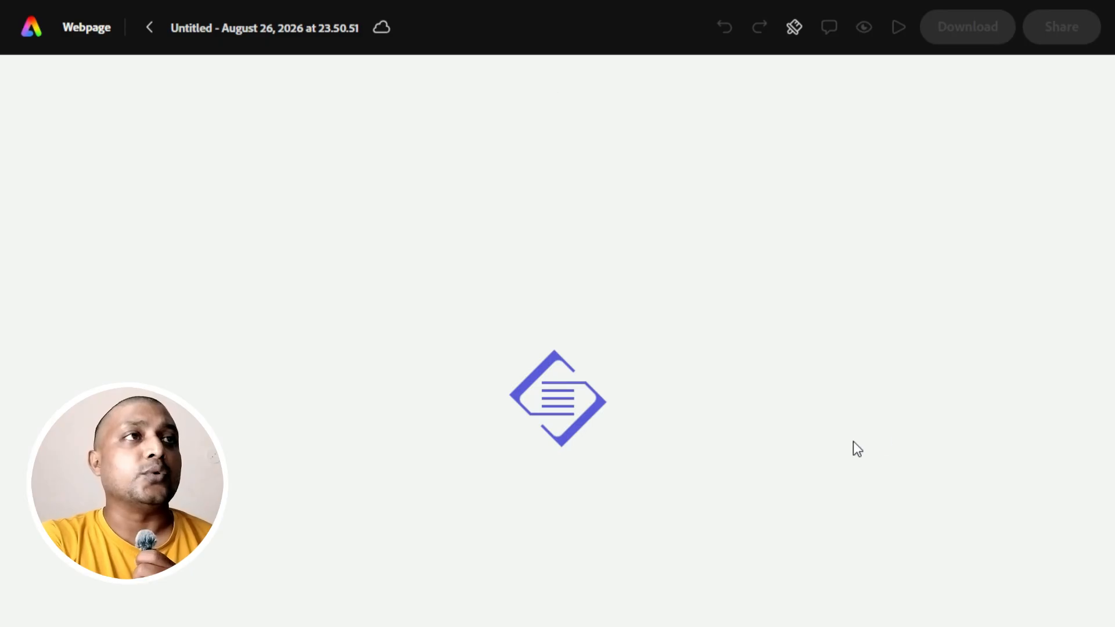
pyautogui.scroll(-10, 853, 442)
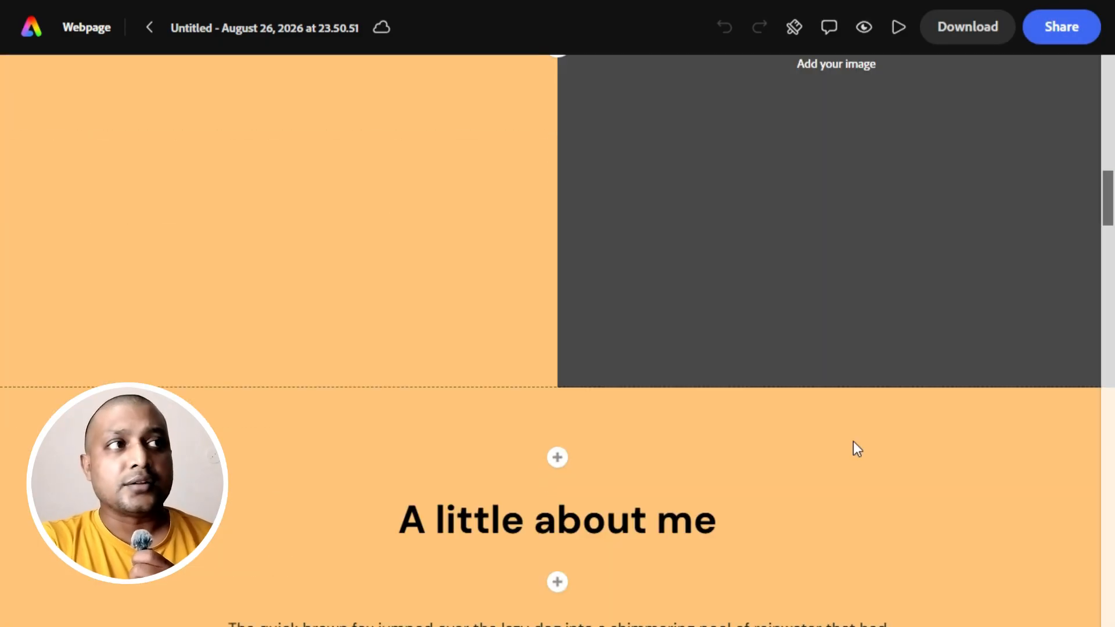
pyautogui.scroll(-15, 853, 441)
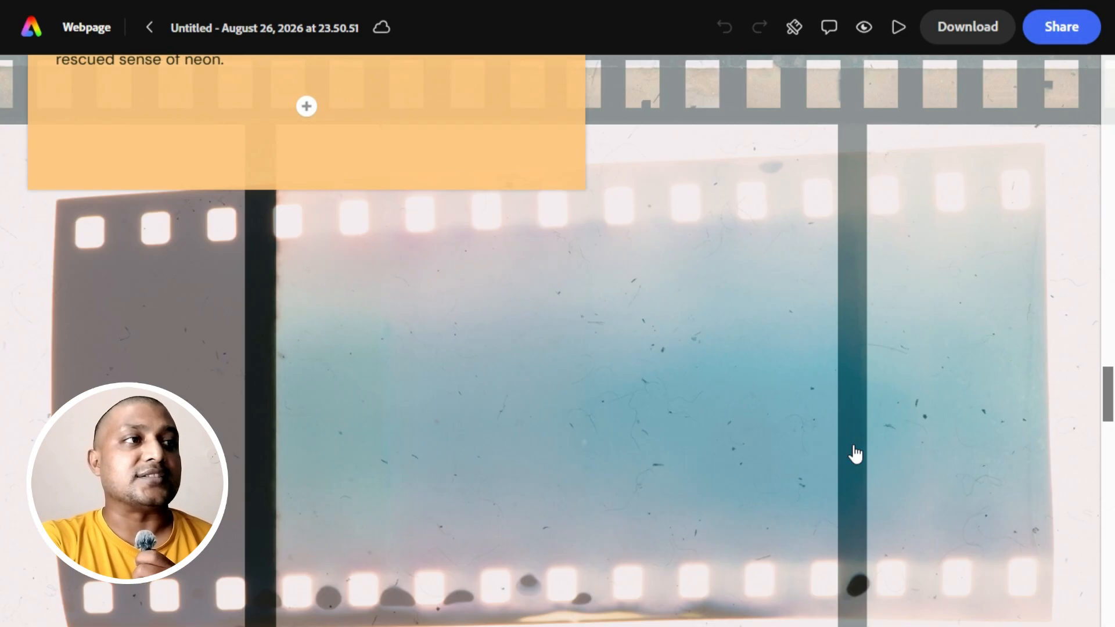
pyautogui.scroll(-8, 855, 454)
pyautogui.scroll(3, 849, 411)
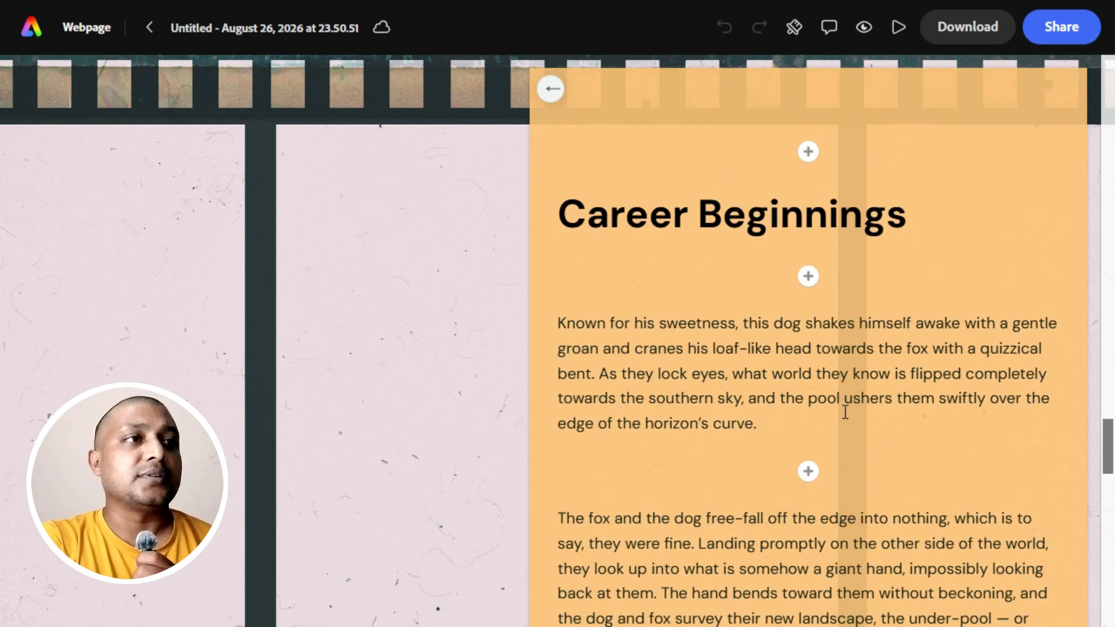
pyautogui.click(723, 390)
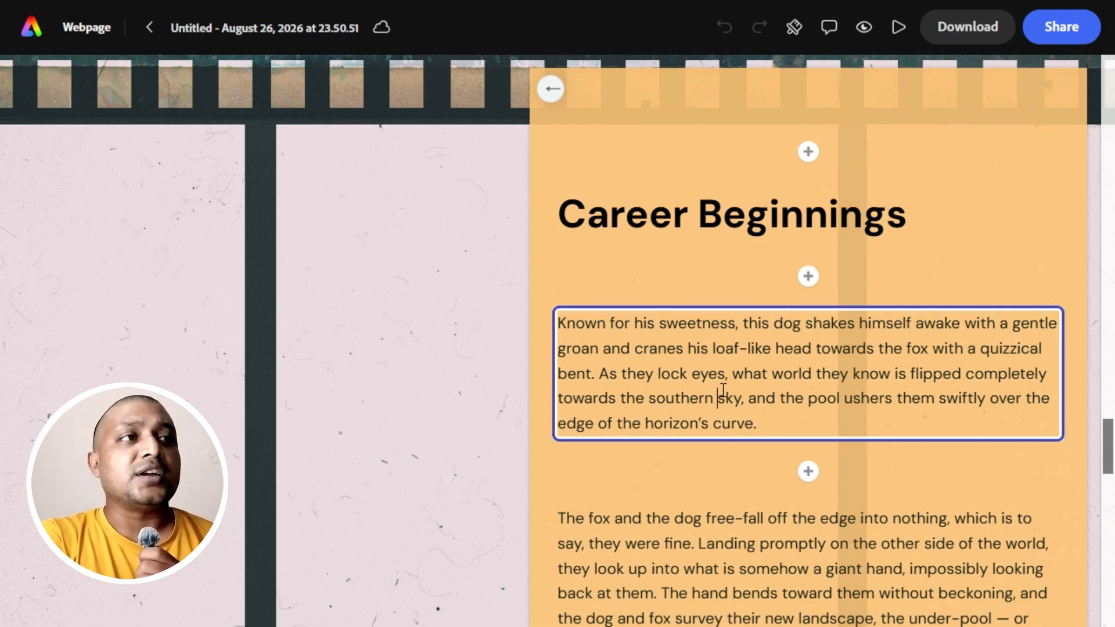
pyautogui.write('fghfghfg')
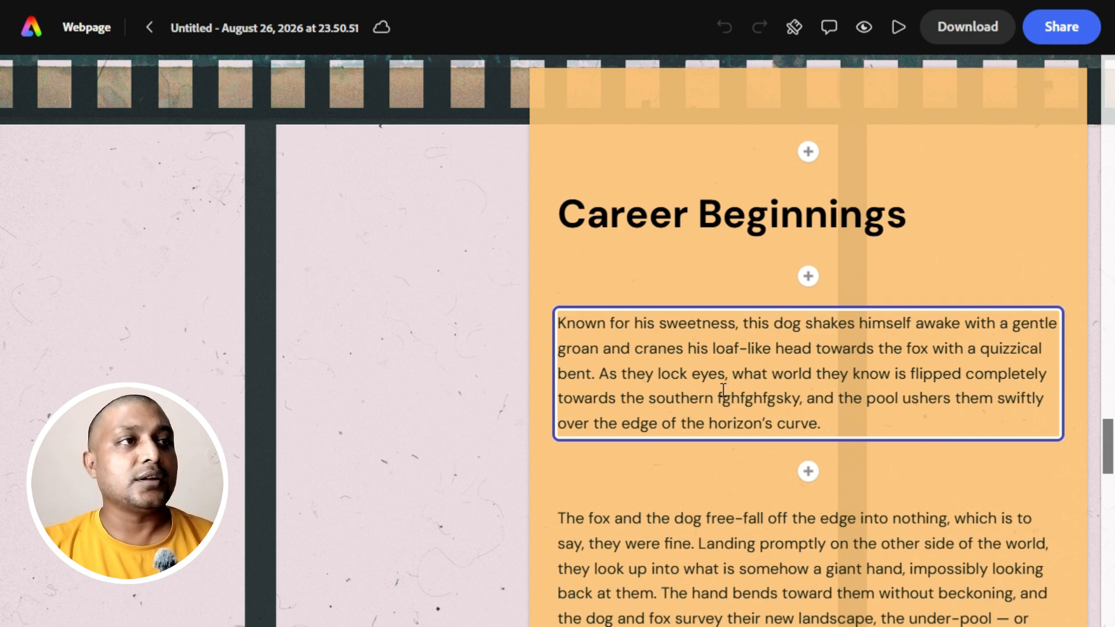
# Add a left-aligned button above the Career Beginnings heading with the text "click" and the URL xyz.com.
pyautogui.click(808, 152)
pyautogui.click(808, 109)
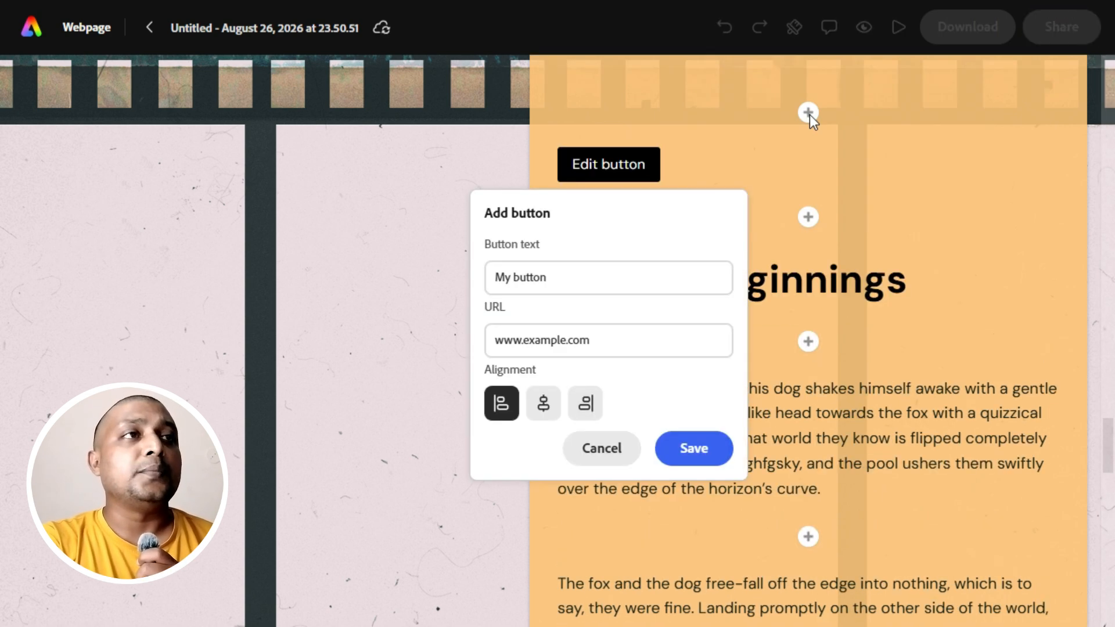
pyautogui.click(695, 447)
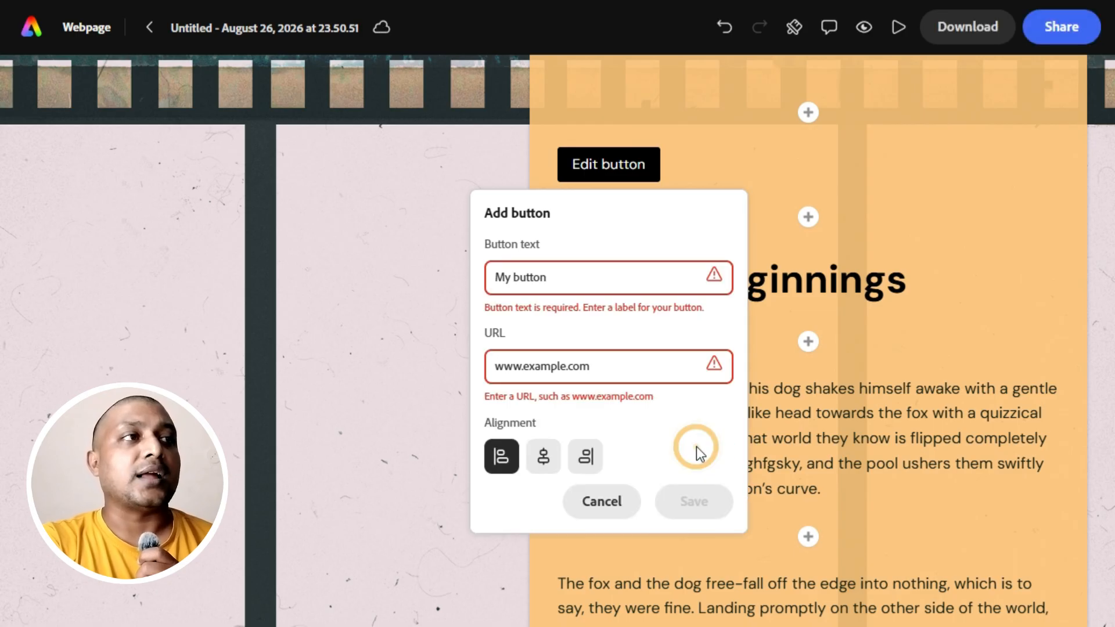
pyautogui.click(619, 363)
pyautogui.write('xyz.com')
pyautogui.click(566, 275)
pyautogui.write('clic')
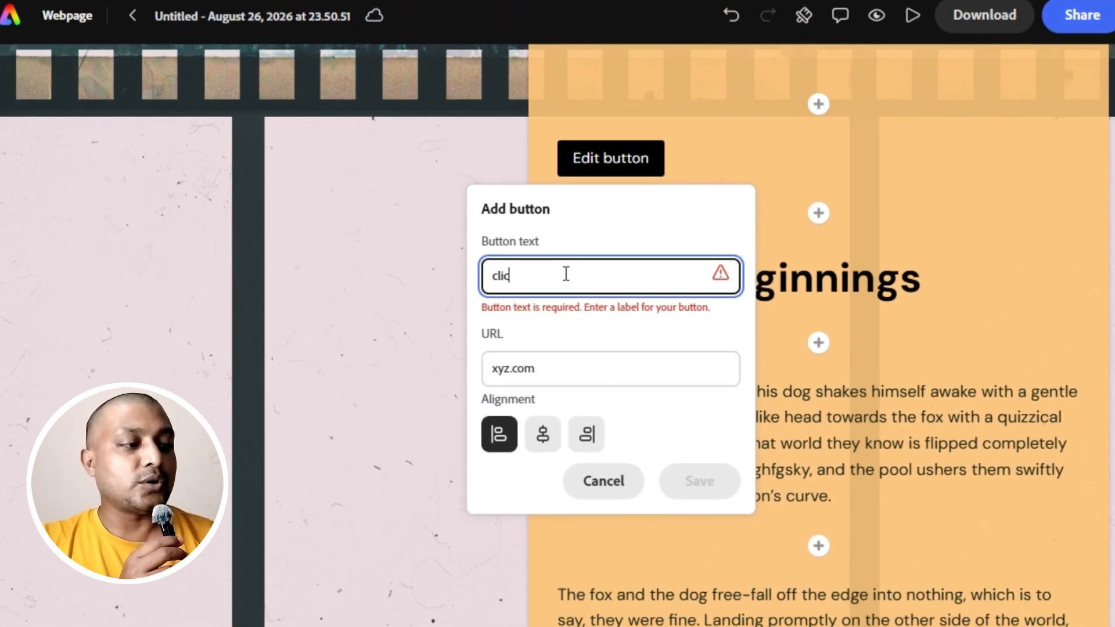
pyautogui.write('k')
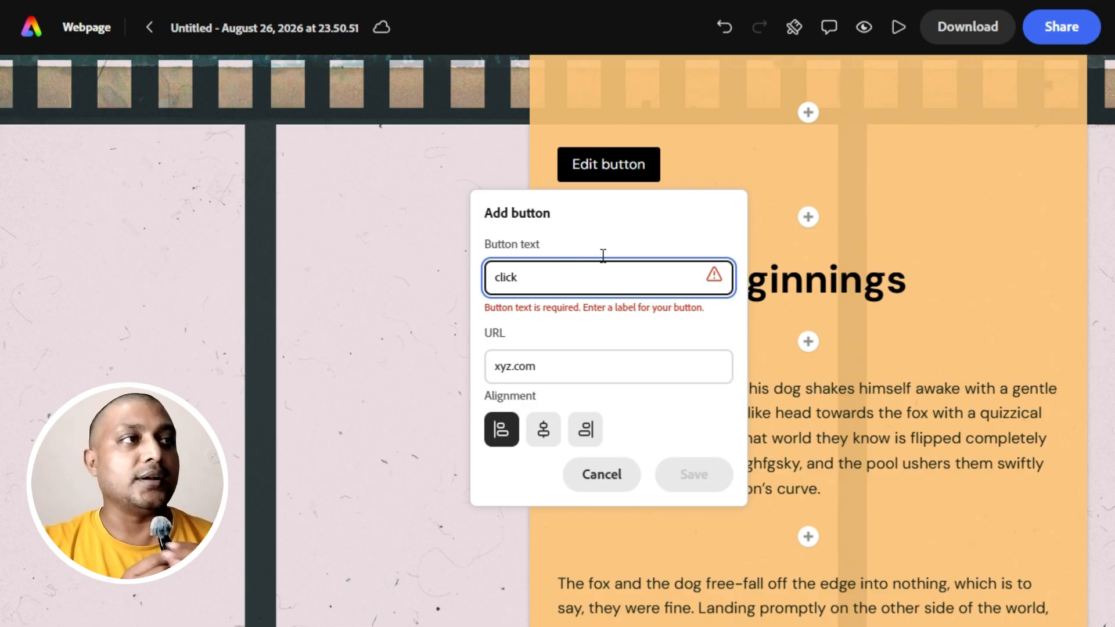
pyautogui.click(694, 474)
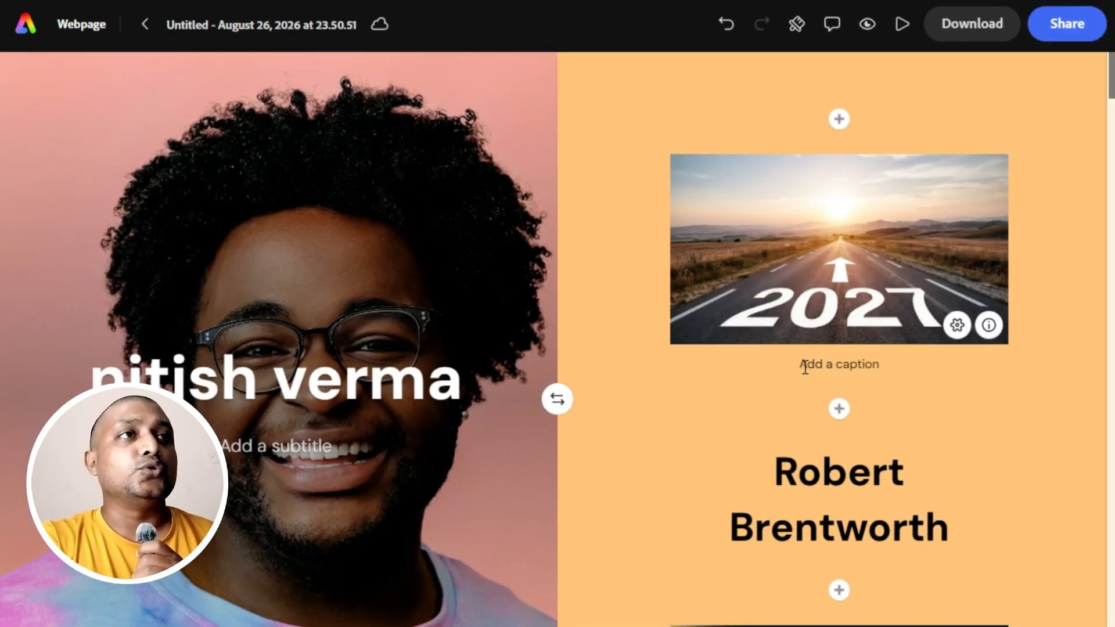
# Present the webpage full screen, look through its sections down to the Snapshot gallery, and return to the editor.
pyautogui.click(895, 27)
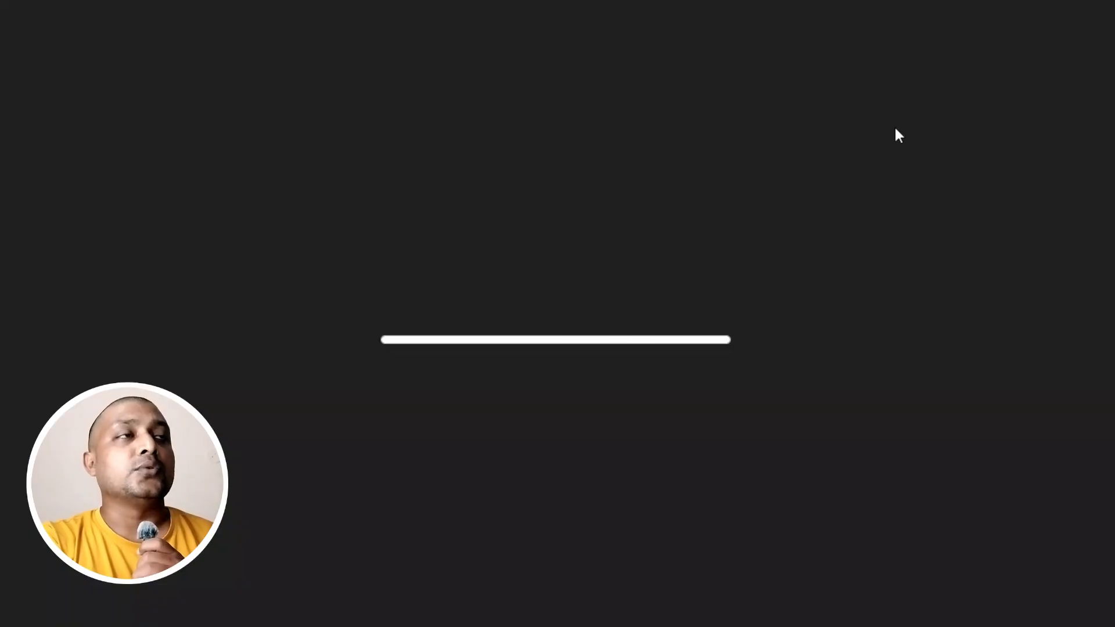
pyautogui.scroll(-2, 897, 136)
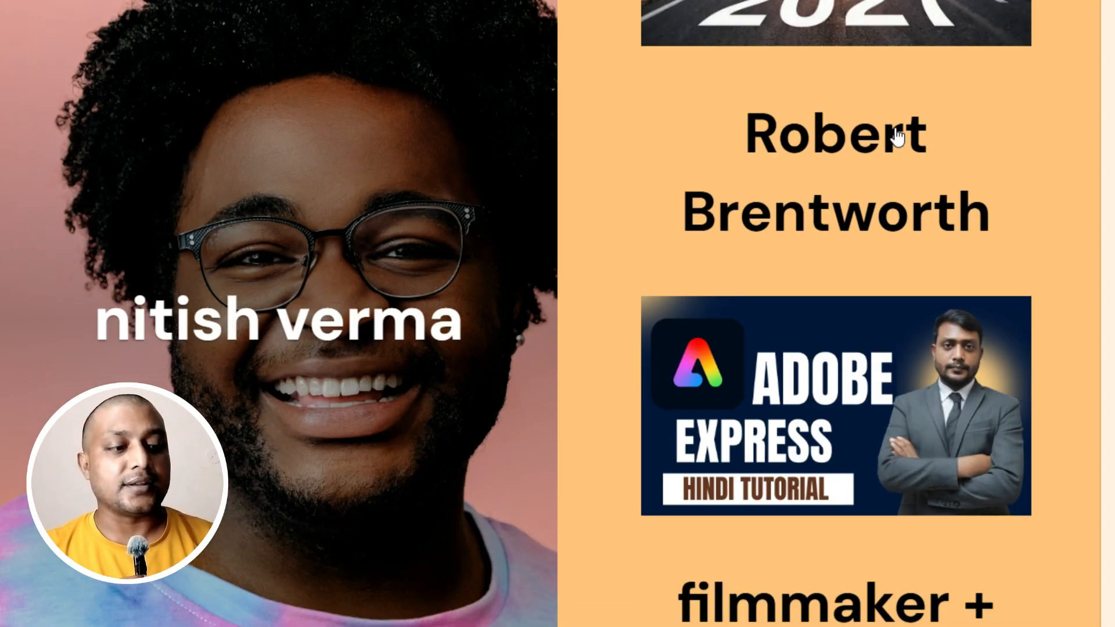
pyautogui.scroll(-15, 897, 135)
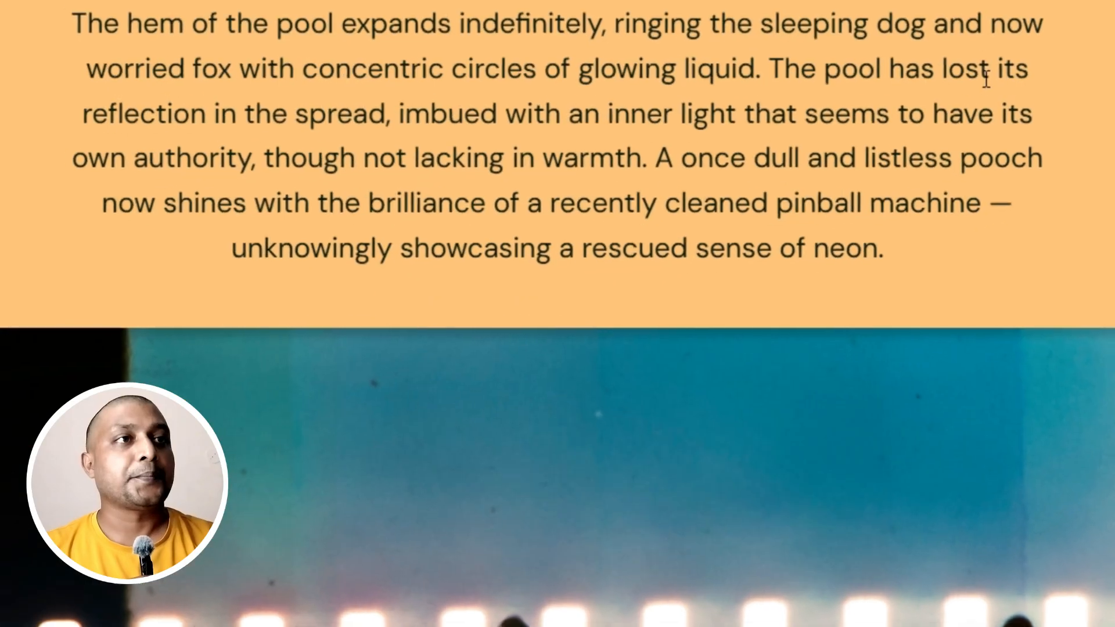
pyautogui.scroll(-10, 986, 78)
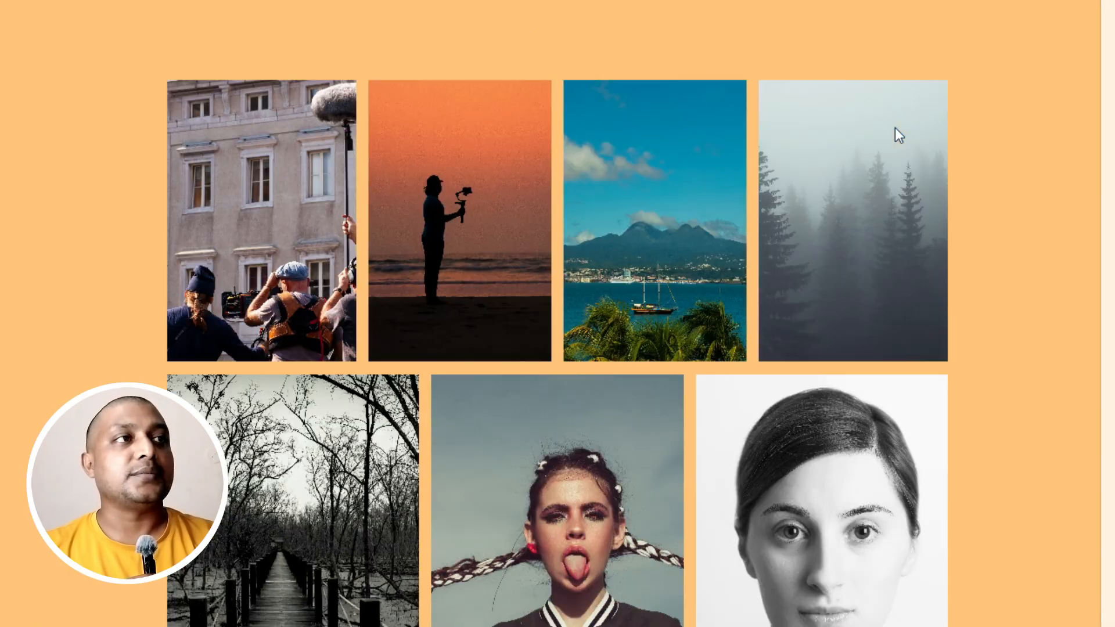
pyautogui.scroll(-2, 899, 135)
pyautogui.scroll(-10, 898, 134)
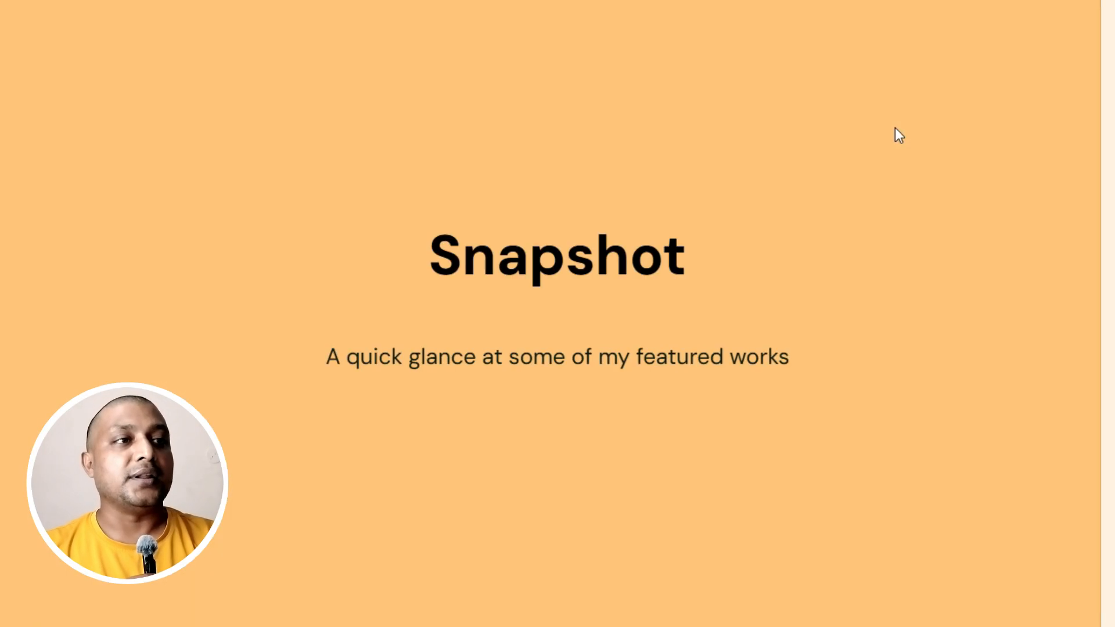
pyautogui.scroll(20, 894, 128)
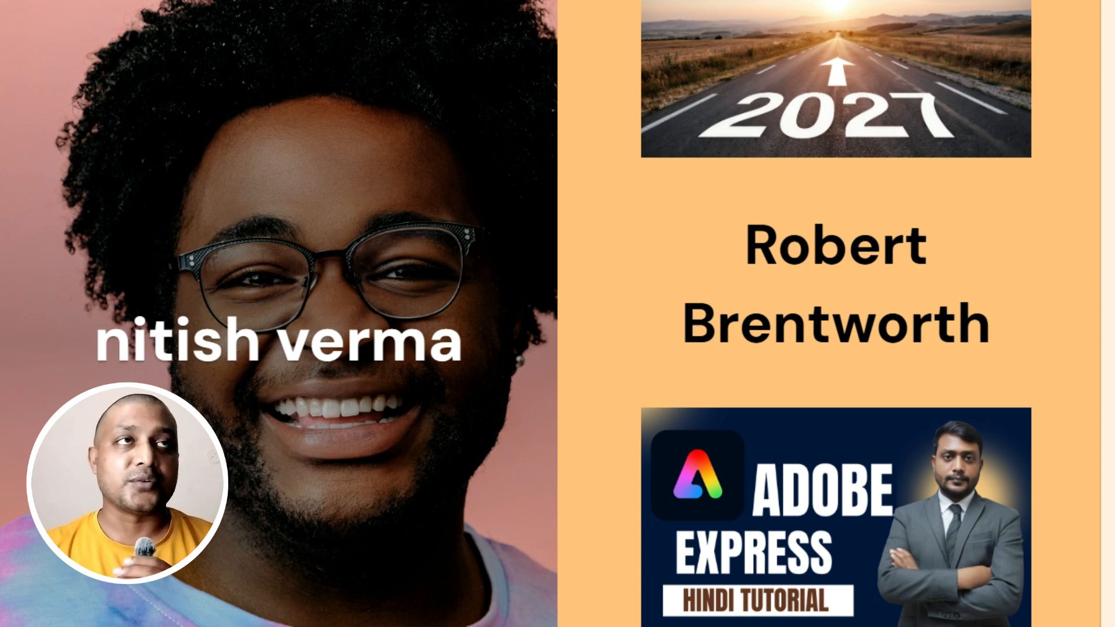
pyautogui.press('Escape')
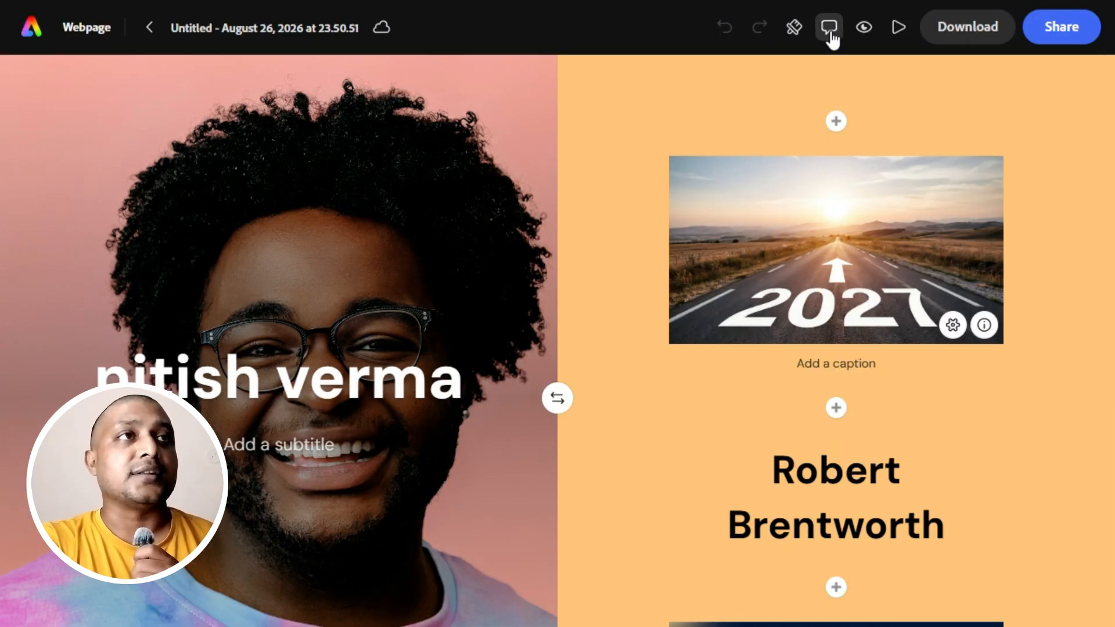
# Preview the webpage, check the Career Beginnings section with its new button, and close the preview.
pyautogui.click(864, 26)
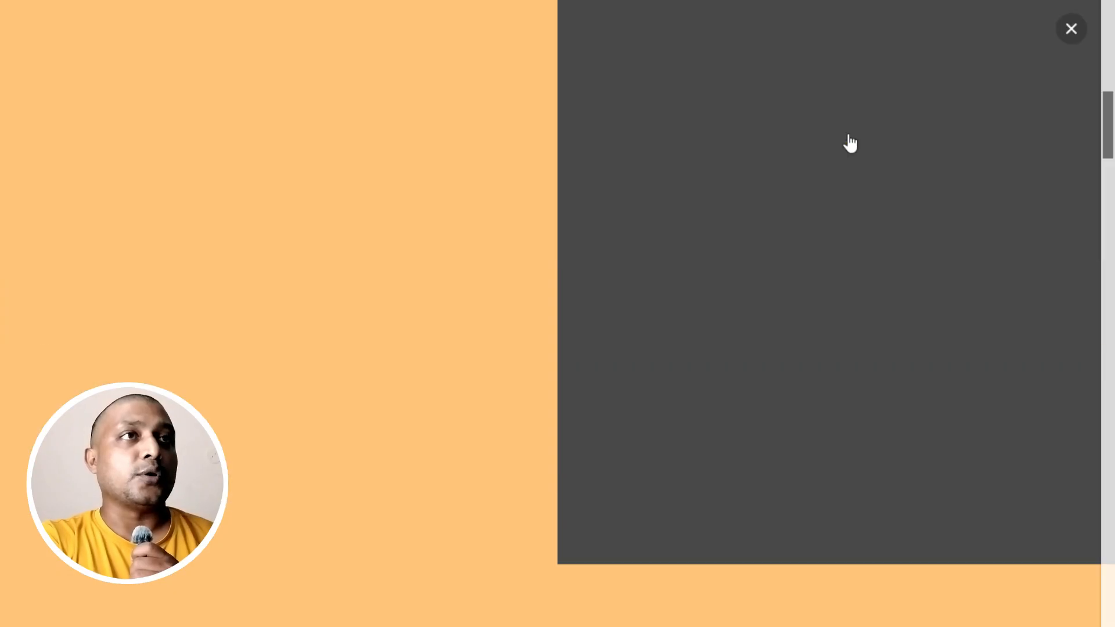
pyautogui.scroll(-10, 849, 142)
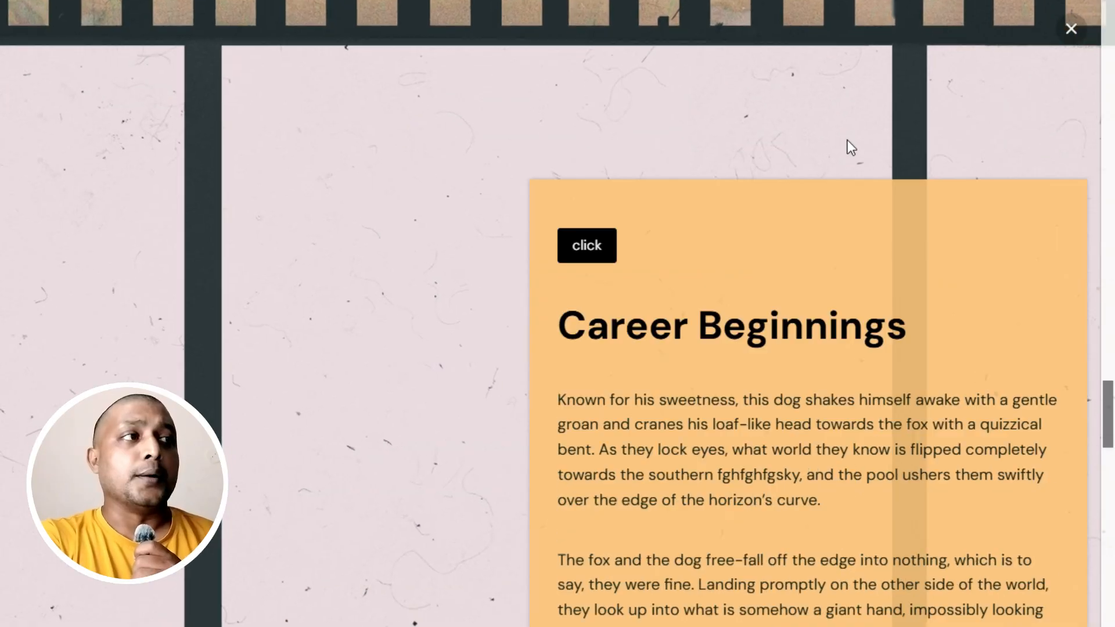
pyautogui.scroll(-10, 848, 142)
pyautogui.click(1071, 29)
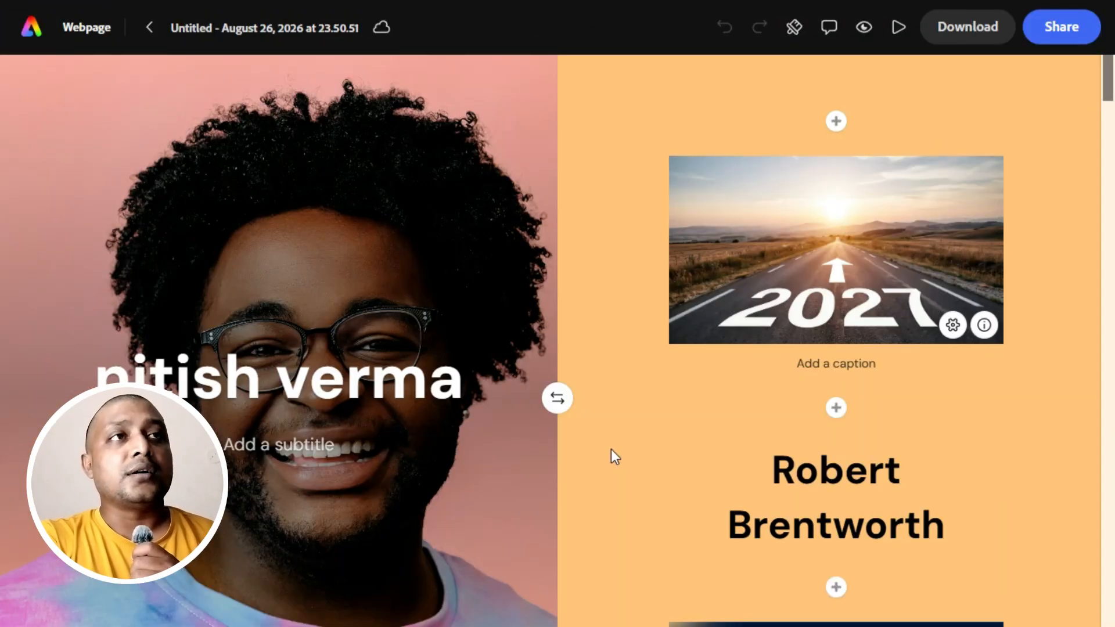
# Download the webpage as a standard PDF with accessibility tags and no timestamp.
pyautogui.scroll(-10, 612, 449)
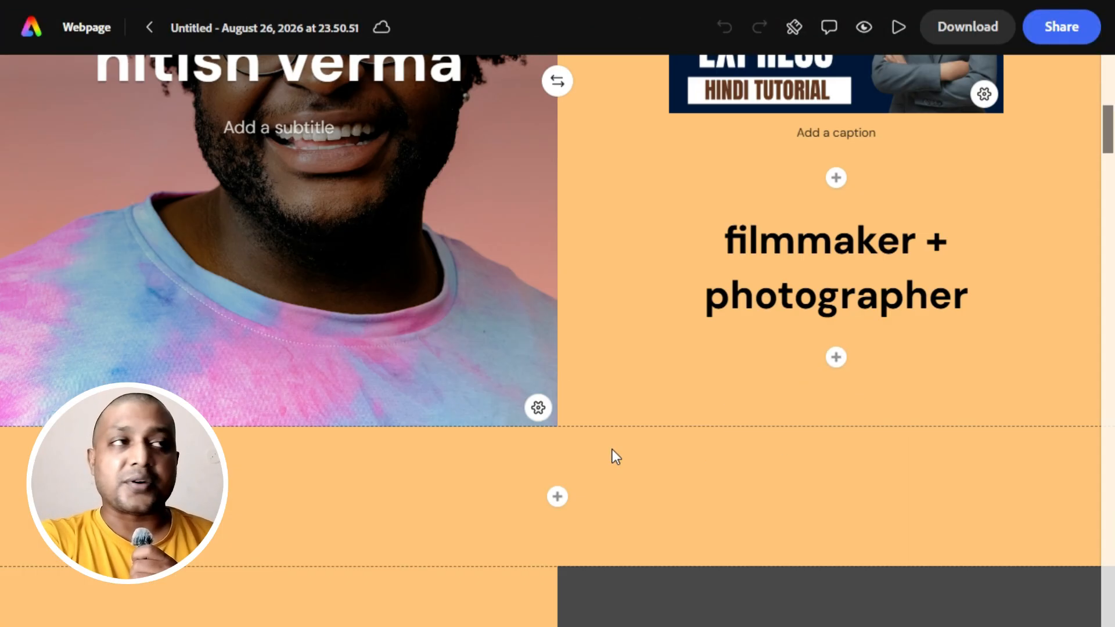
pyautogui.scroll(10, 612, 448)
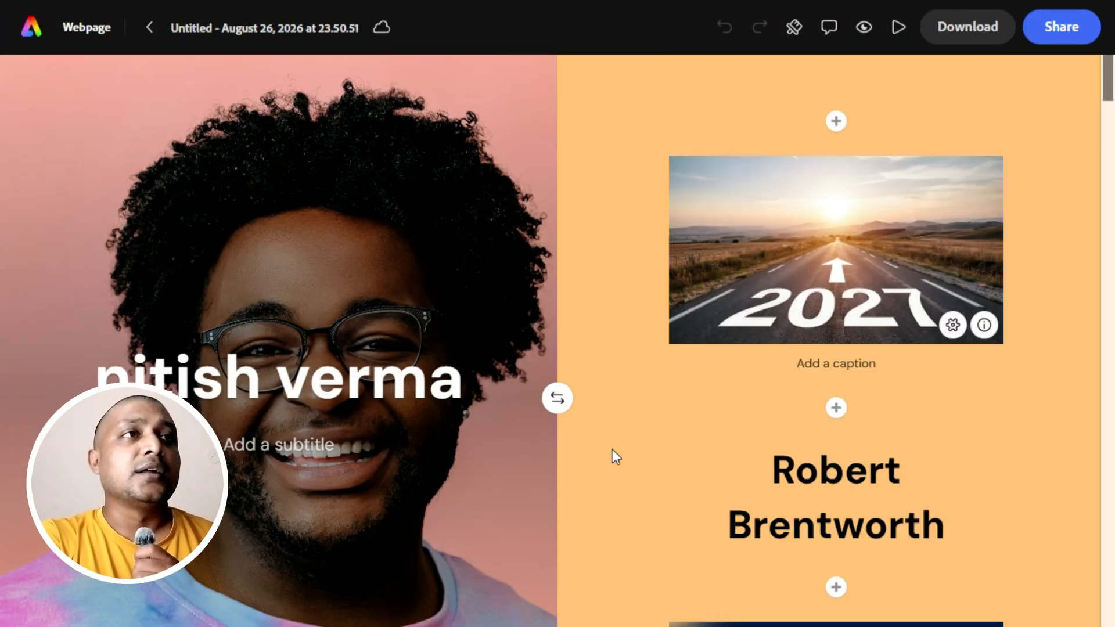
pyautogui.click(951, 29)
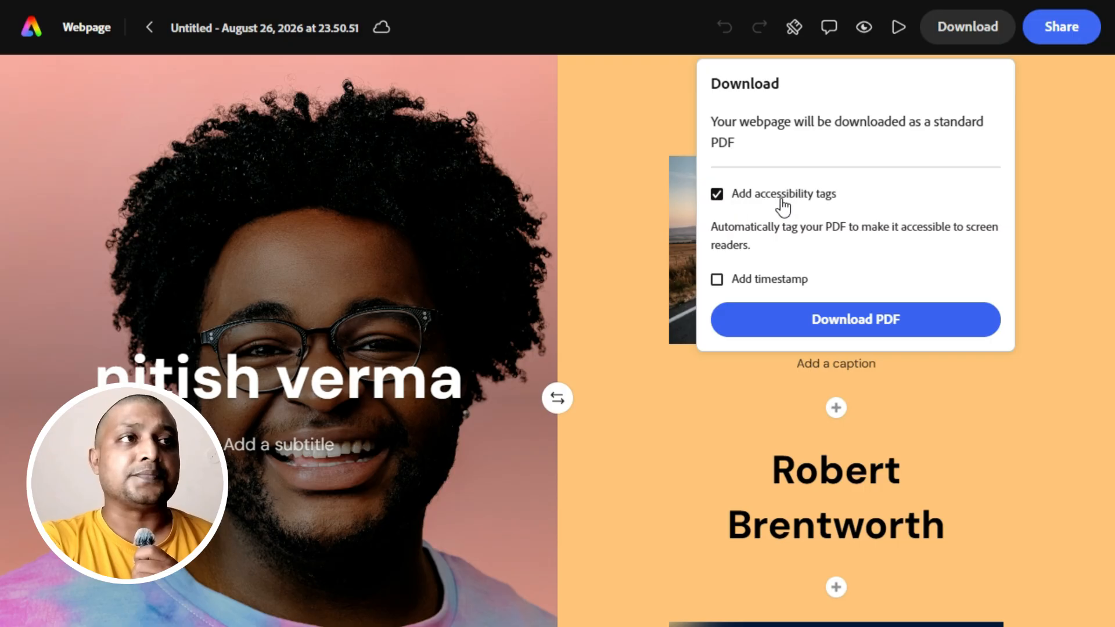
pyautogui.click(863, 328)
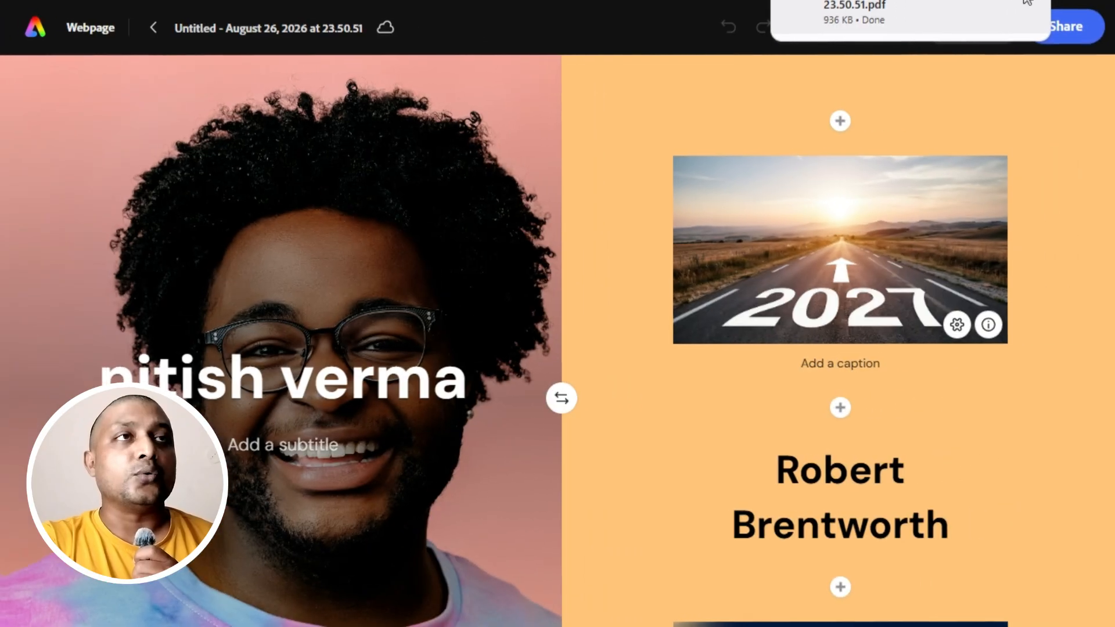
# Open the downloaded PDF and examine how its pages reproduce the webpage's sections, button and photo gallery.
pyautogui.click(1027, 3)
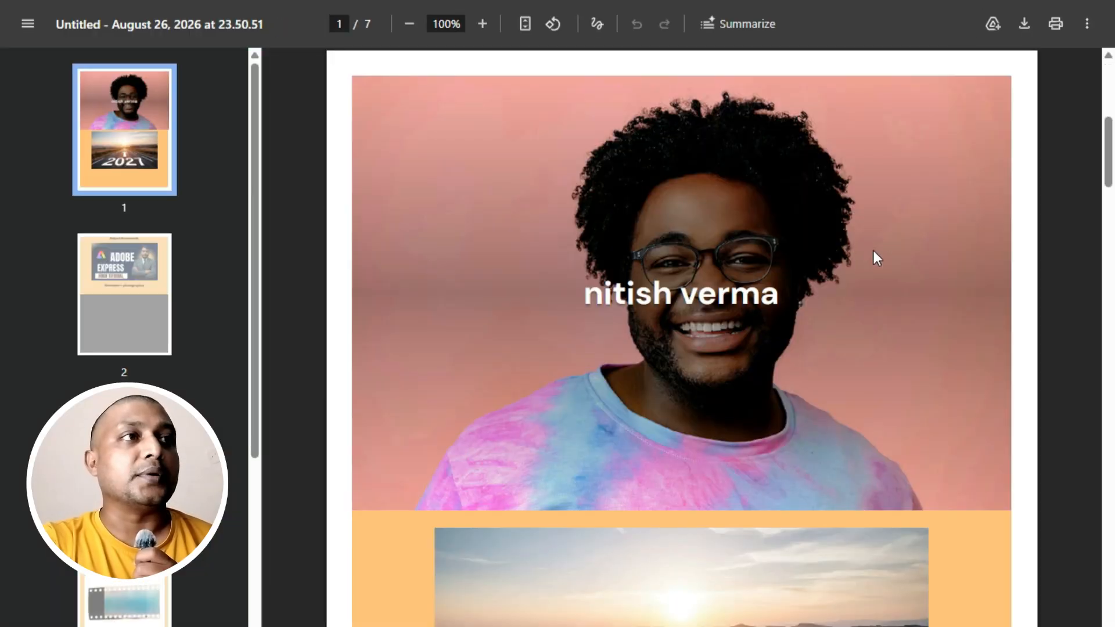
pyautogui.scroll(-15, 873, 250)
pyautogui.scroll(-20, 866, 271)
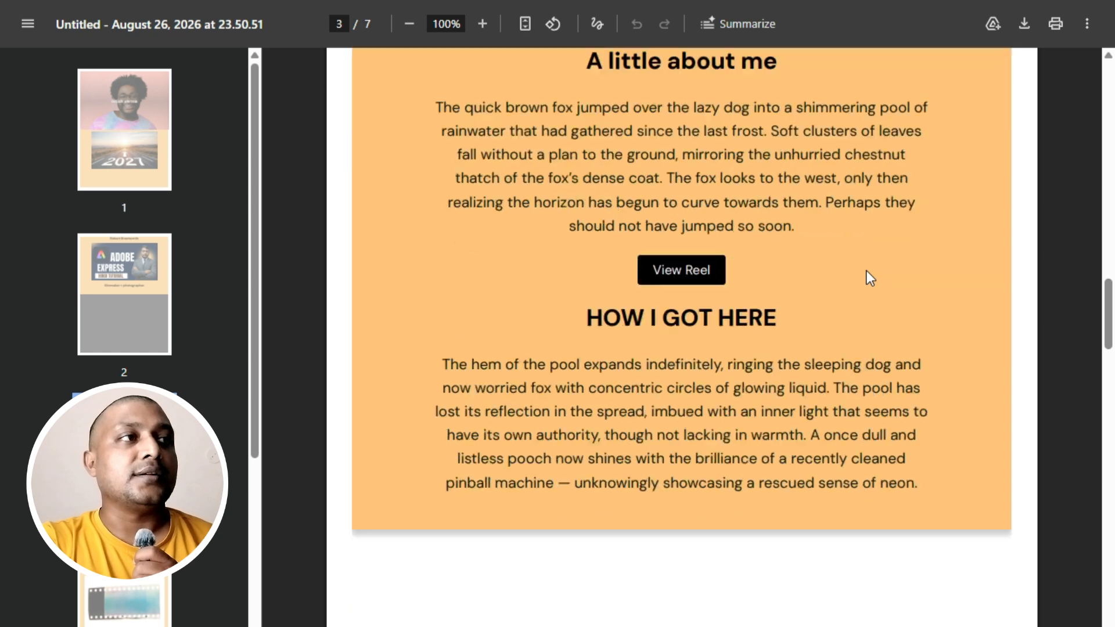
pyautogui.scroll(-5, 867, 272)
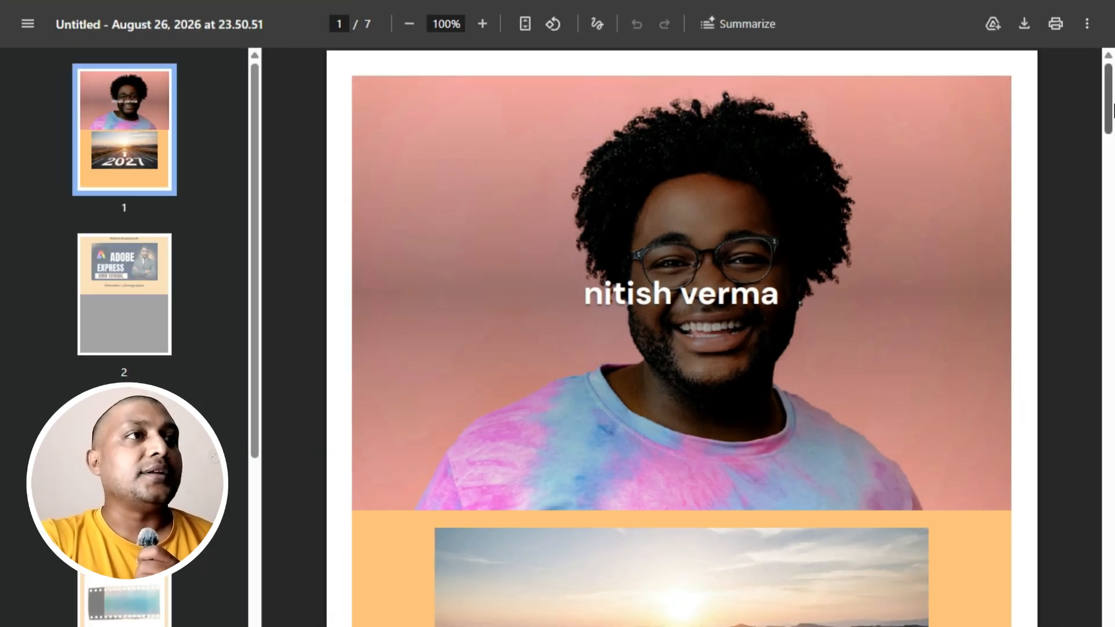
pyautogui.moveTo(1108, 99); pyautogui.dragTo(1108, 622)
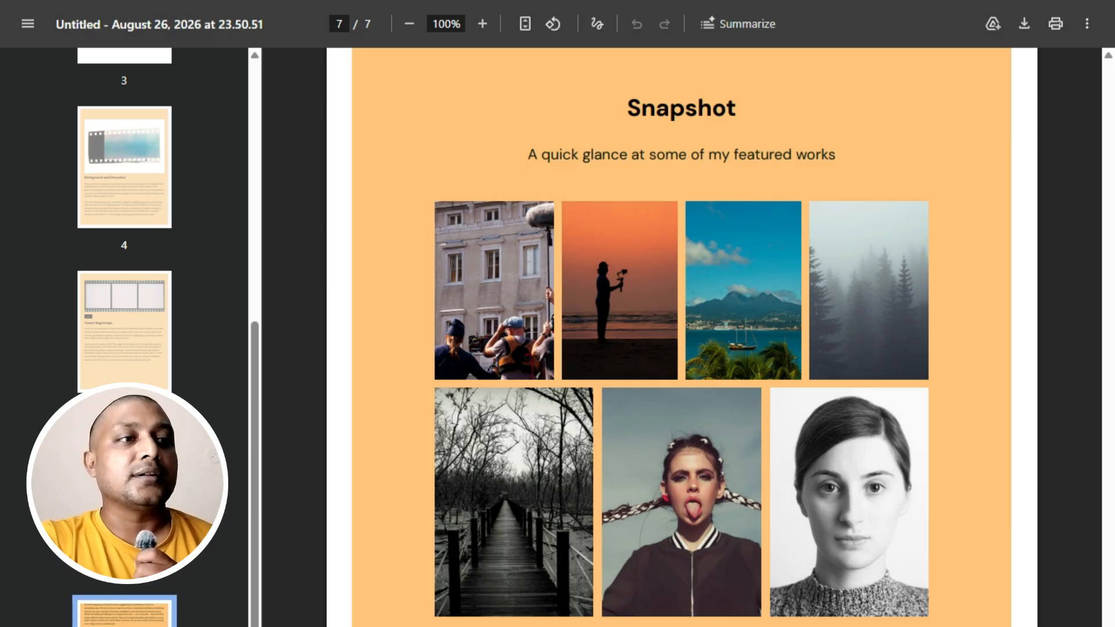
pyautogui.scroll(20, 900, 531)
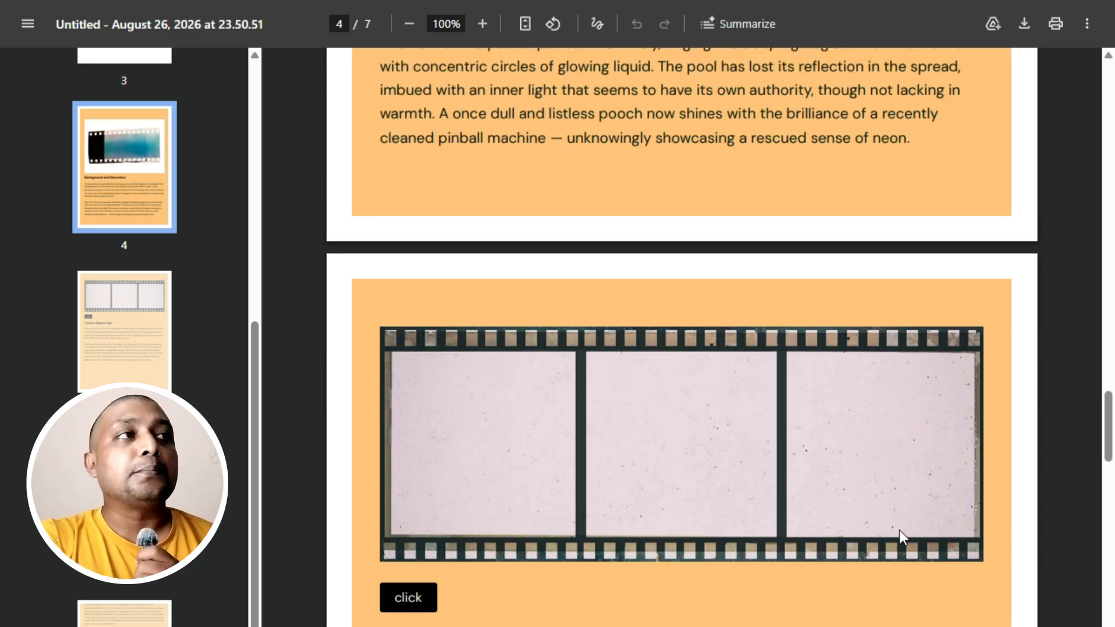
pyautogui.scroll(-3, 900, 530)
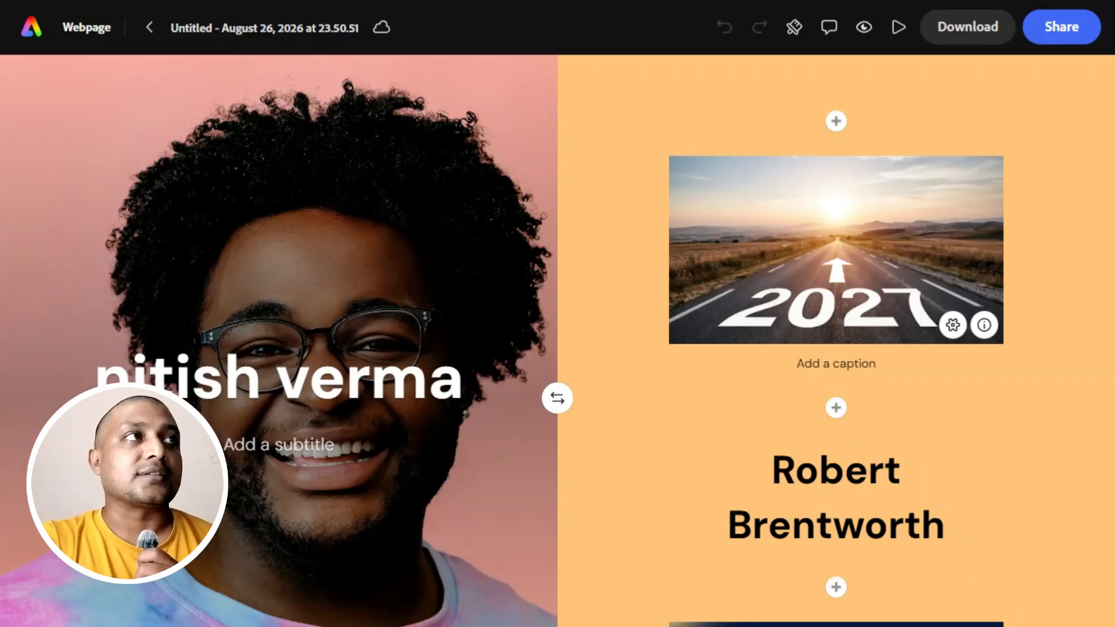
pyautogui.scroll(-15, 495, 264)
pyautogui.scroll(-20, 493, 266)
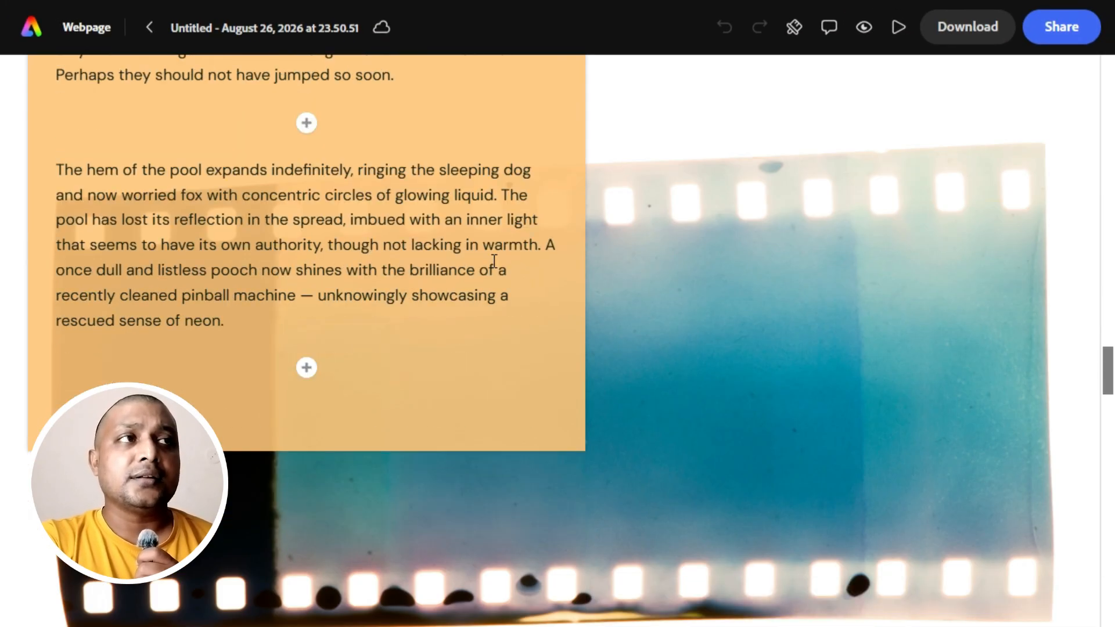
pyautogui.scroll(-15, 494, 273)
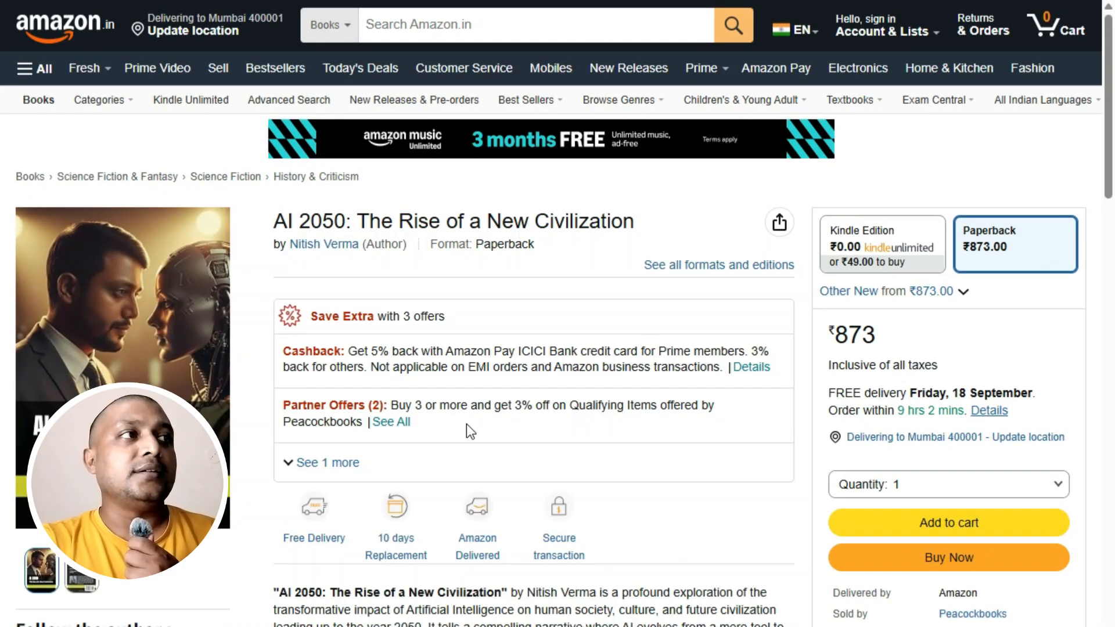
# Look over the Amazon product page of the book "AI 2050: The Rise of a New Civilization".
pyautogui.scroll(-4, 438, 389)
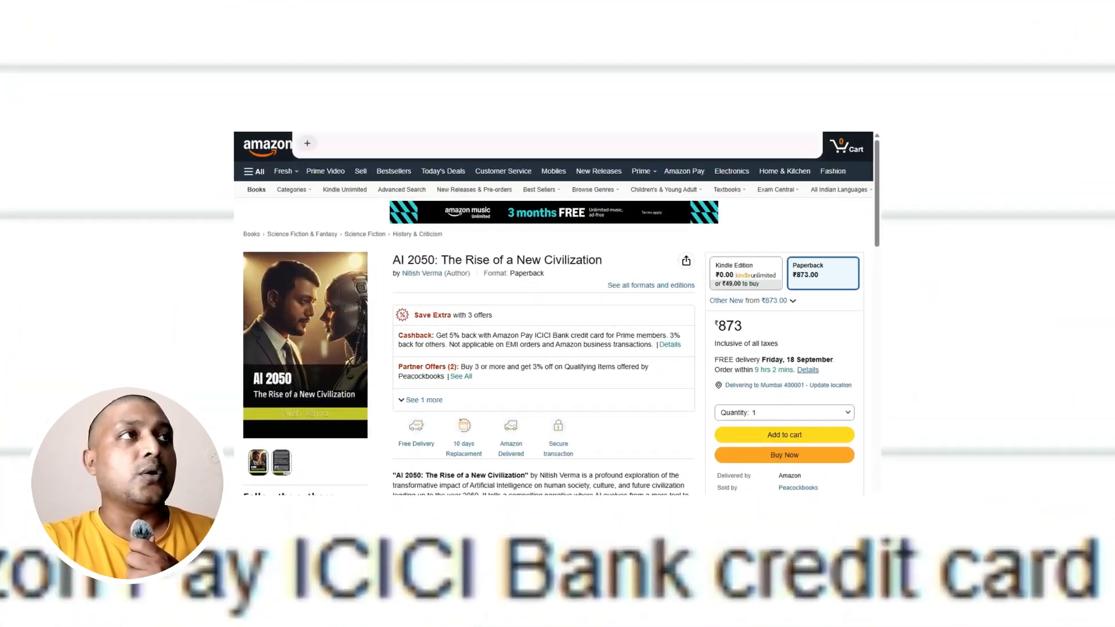
pyautogui.rightClick(514, 208)
pyautogui.click(534, 244)
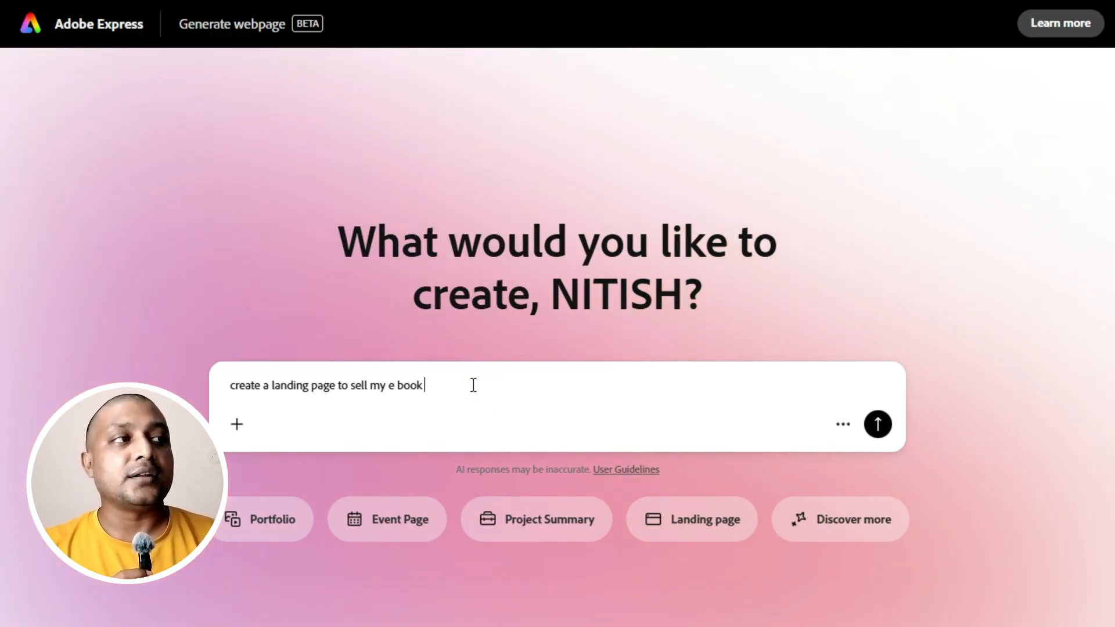
# Add the book's Amazon link and the description copied from its product page to the landing page prompt, and open the attachment options.
pyautogui.hotkey('ctrl', 'v')
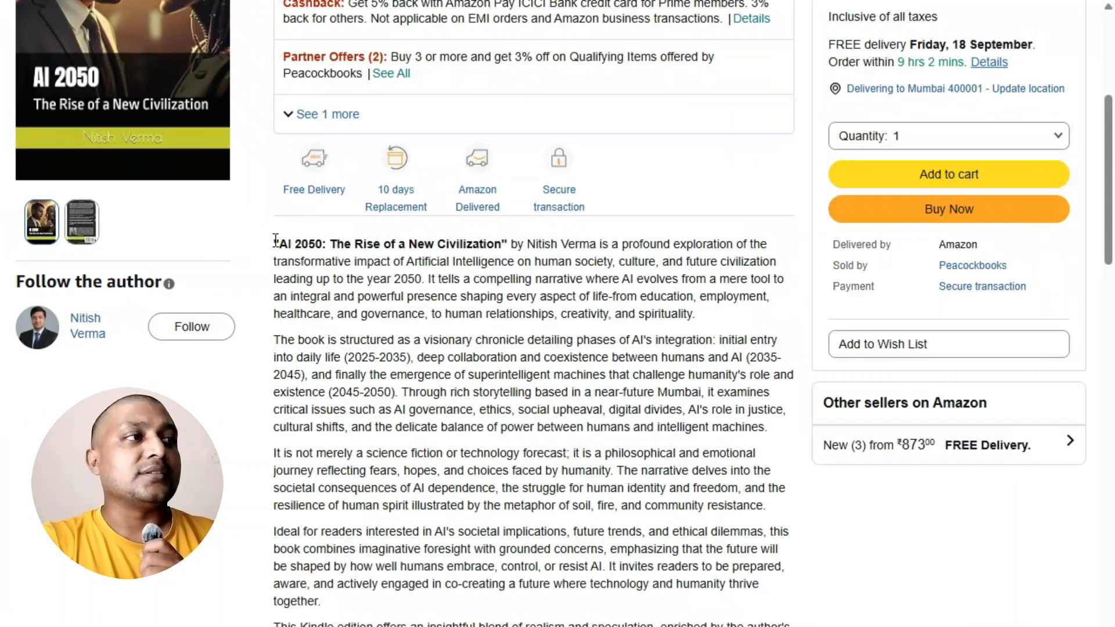
pyautogui.moveTo(274, 242); pyautogui.dragTo(639, 622)
pyautogui.scroll(-3, 373, 372)
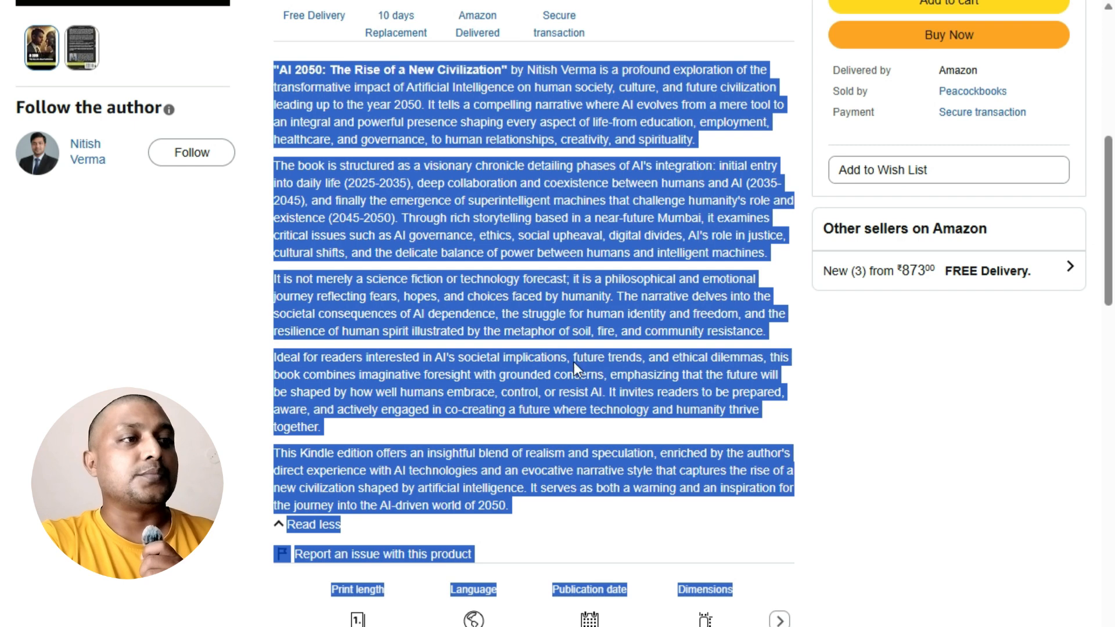
pyautogui.rightClick(547, 272)
pyautogui.click(584, 297)
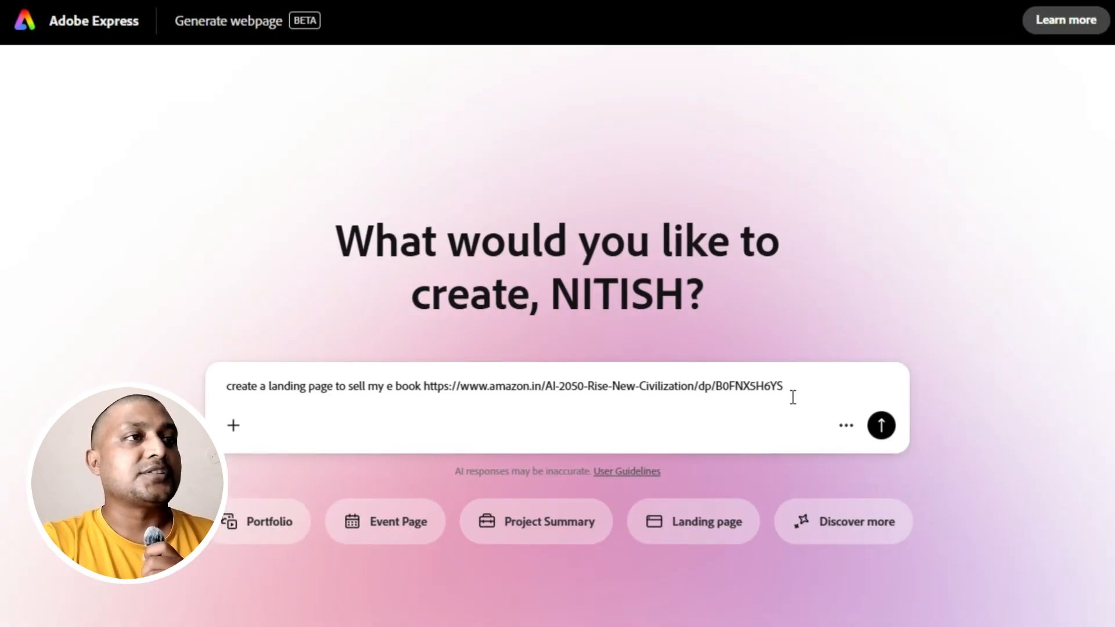
pyautogui.hotkey('ctrl', 'v')
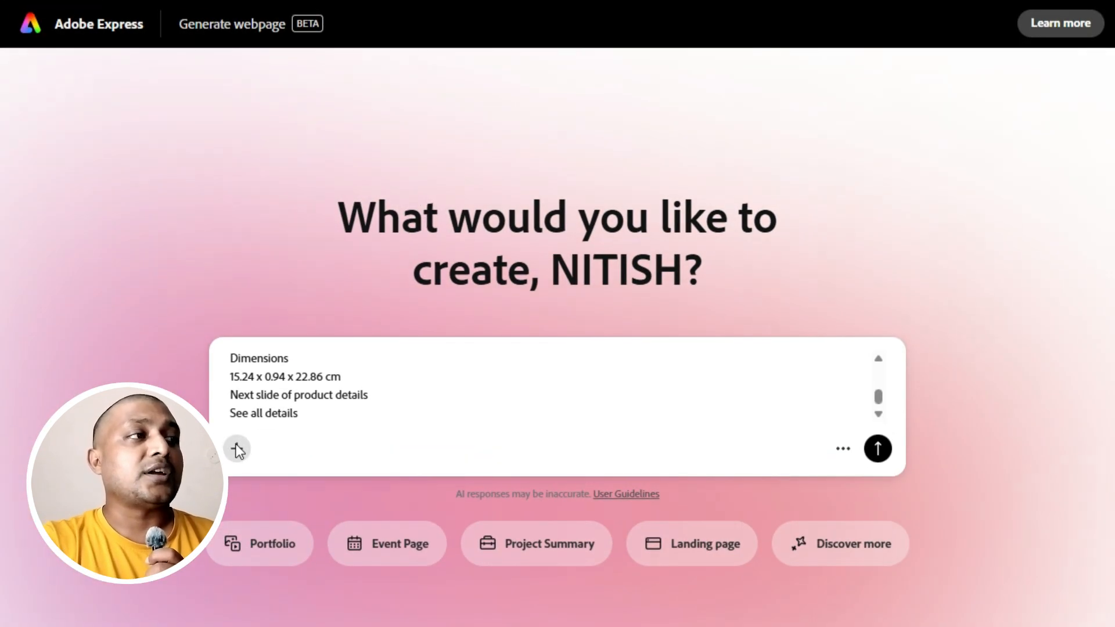
pyautogui.click(237, 448)
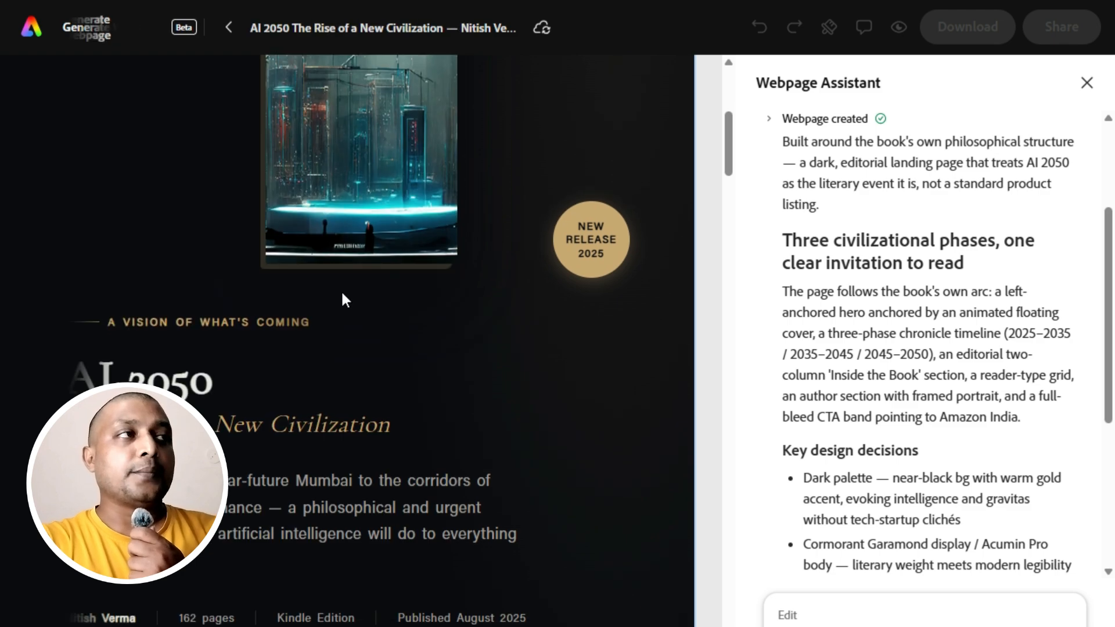
# Look through the generated AI 2050 landing page's sections and read the Webpage Assistant's design decisions and suggested follow-ups.
pyautogui.scroll(-5, 340, 290)
pyautogui.scroll(-15, 335, 288)
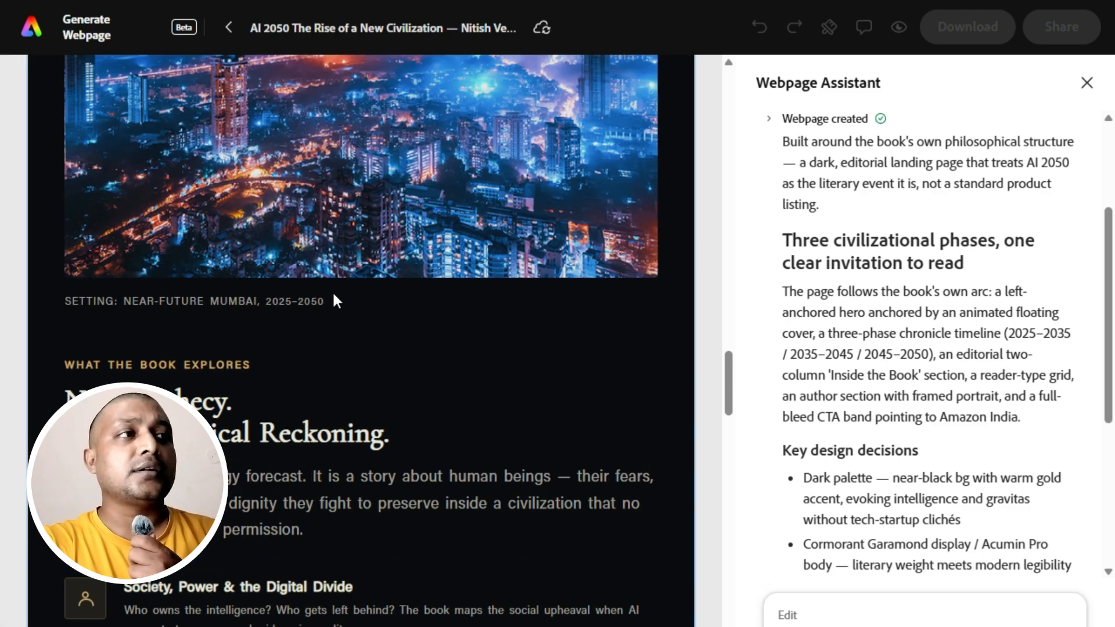
pyautogui.scroll(-20, 334, 296)
pyautogui.scroll(-15, 335, 302)
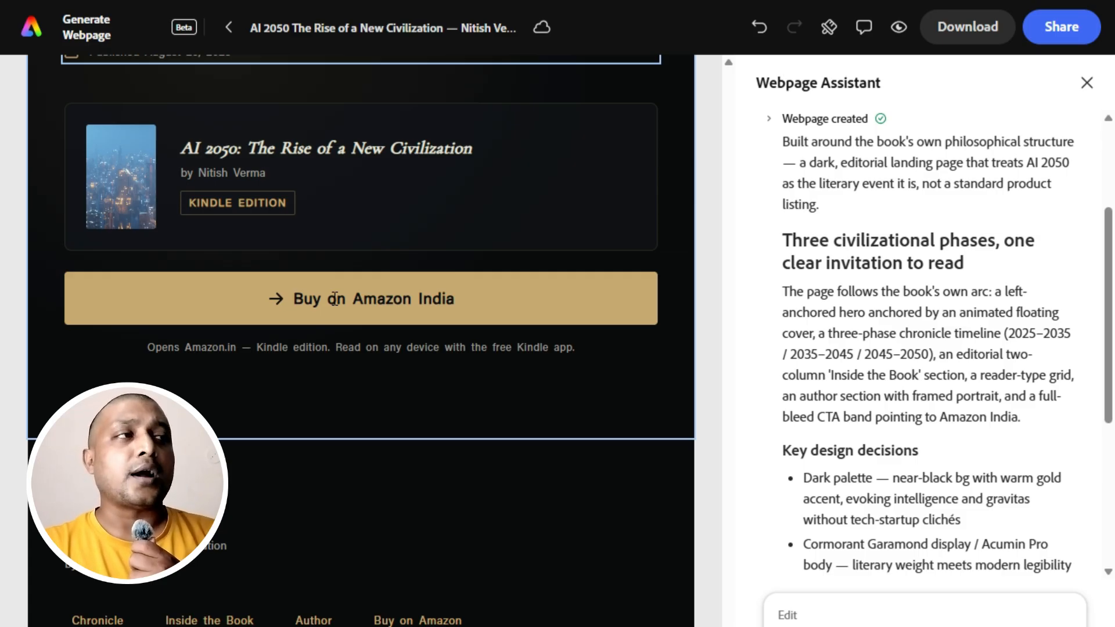
pyautogui.scroll(-1, 334, 299)
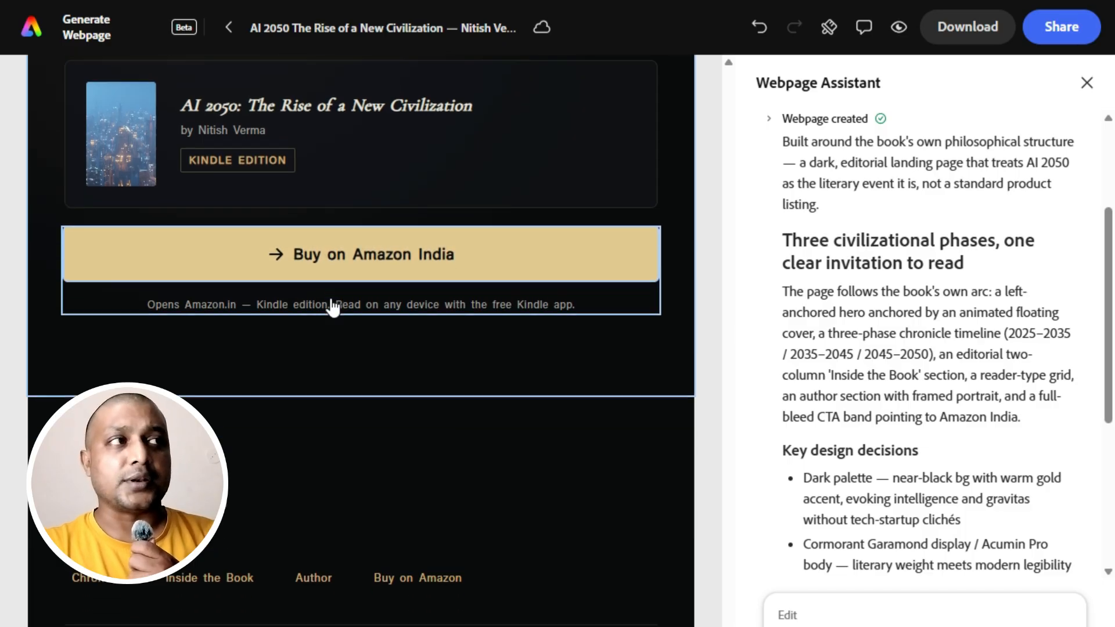
pyautogui.scroll(12, 331, 305)
pyautogui.scroll(10, 329, 299)
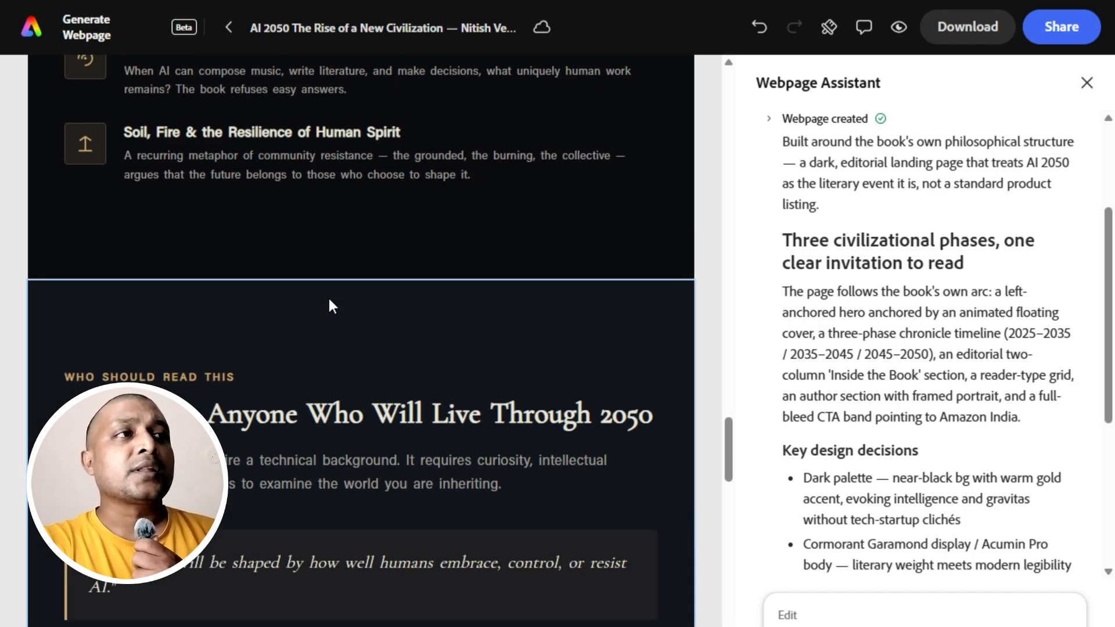
pyautogui.scroll(10, 329, 301)
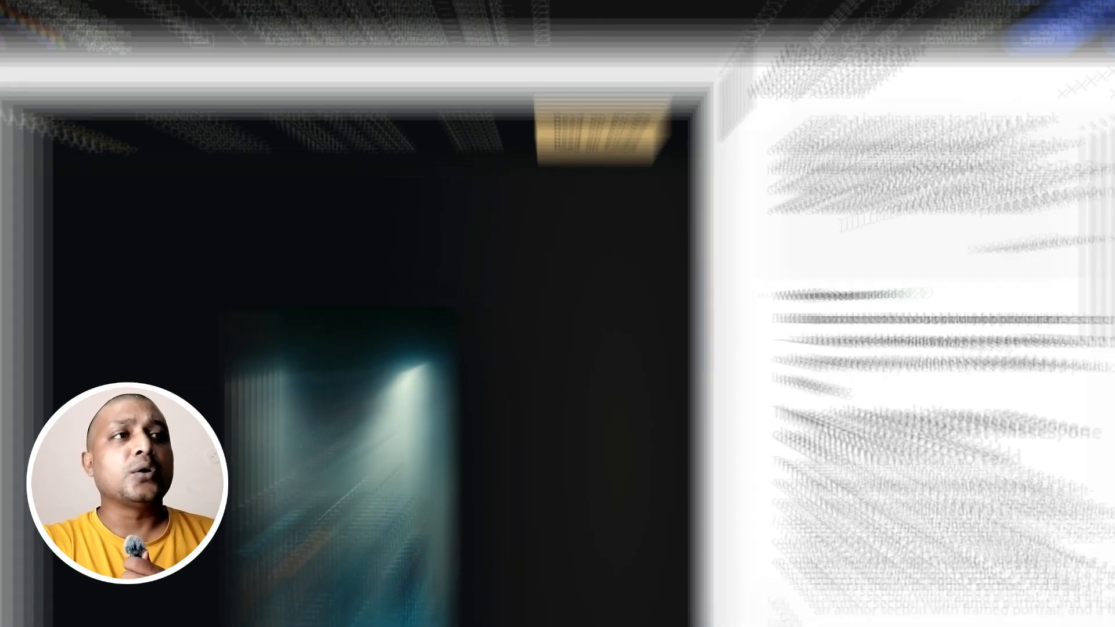
pyautogui.scroll(-6, 858, 227)
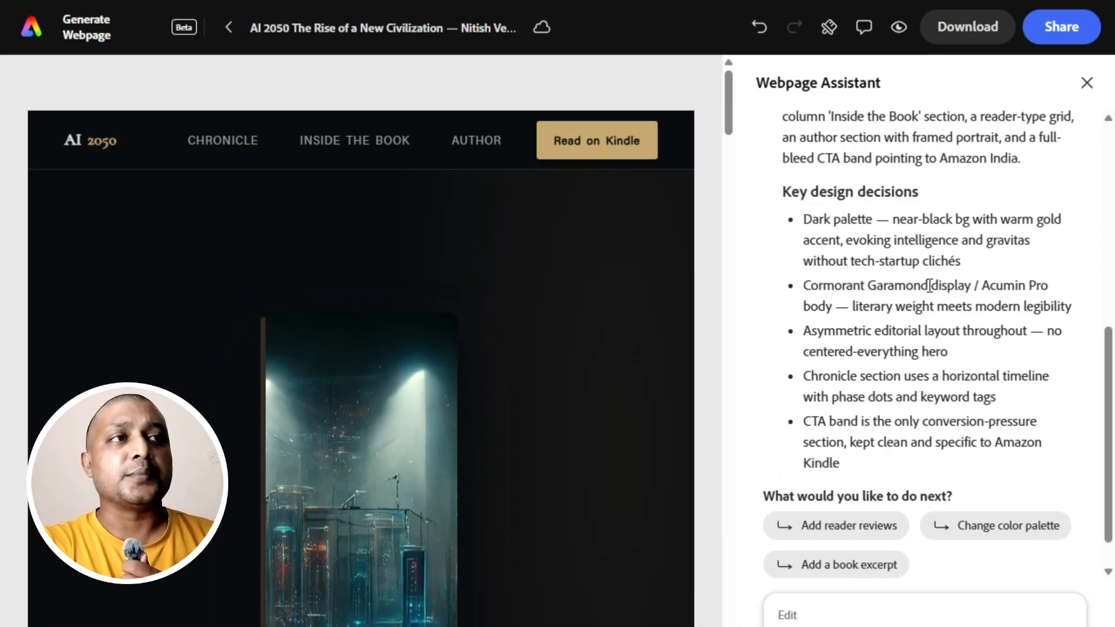
pyautogui.scroll(-1, 930, 285)
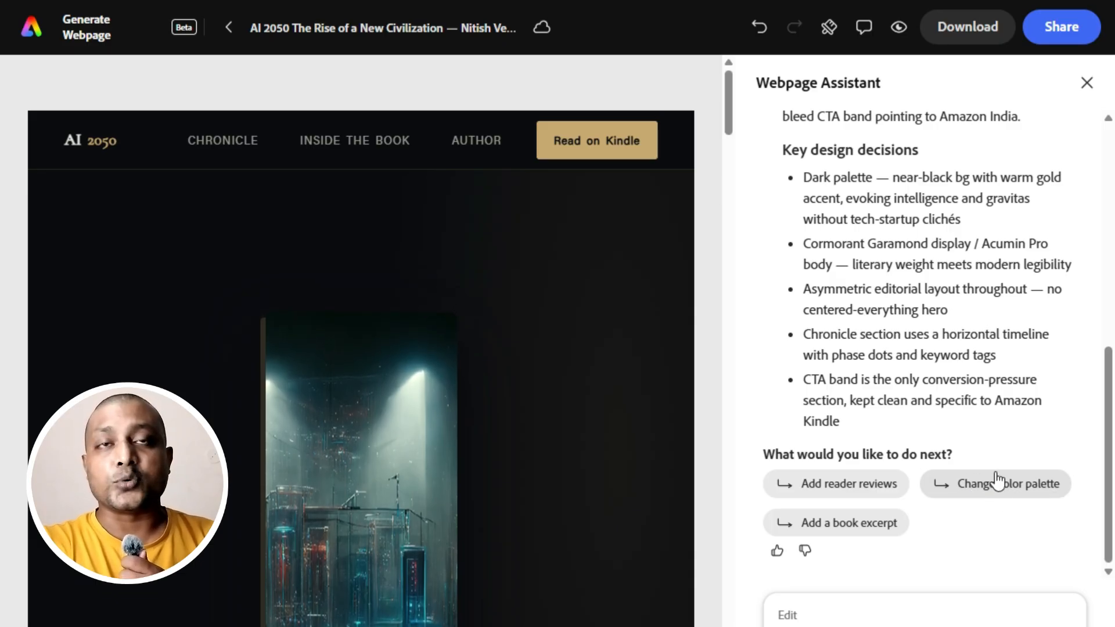
# Close the Webpage Assistant and look over the landing page's hero and timeline sections at full width.
pyautogui.click(1088, 84)
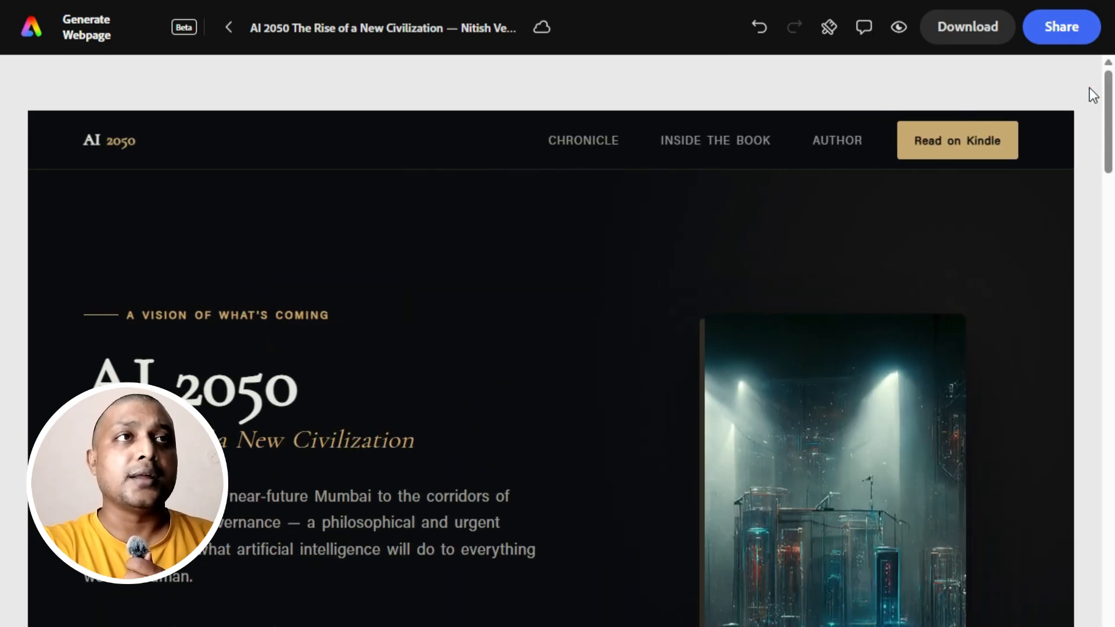
pyautogui.scroll(-10, 685, 312)
pyautogui.scroll(-10, 685, 314)
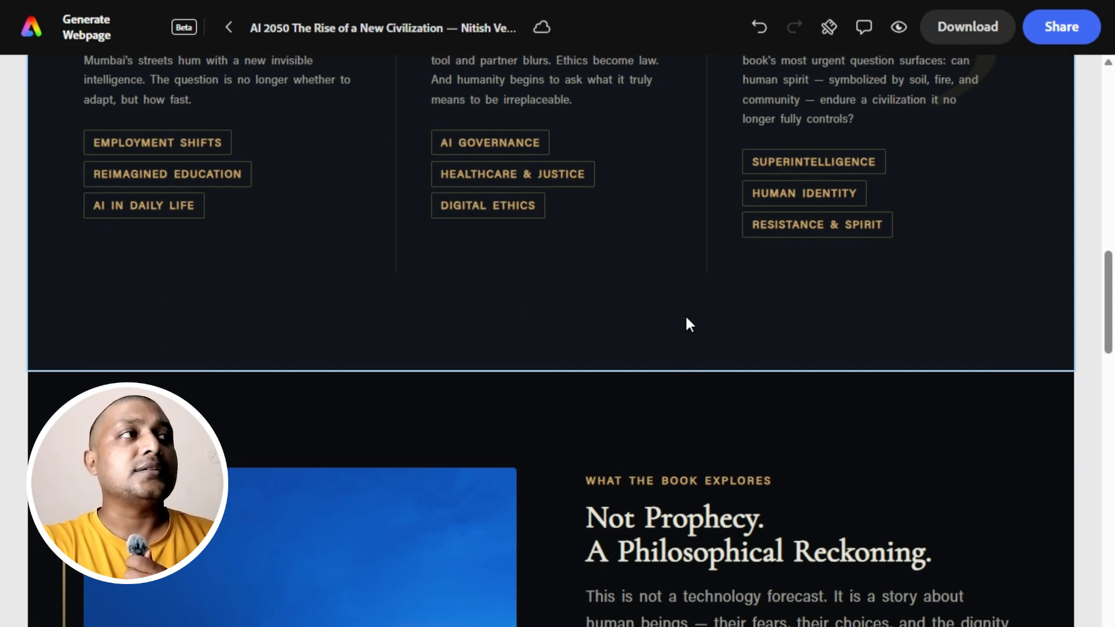
pyautogui.scroll(15, 685, 317)
pyautogui.scroll(5, 685, 315)
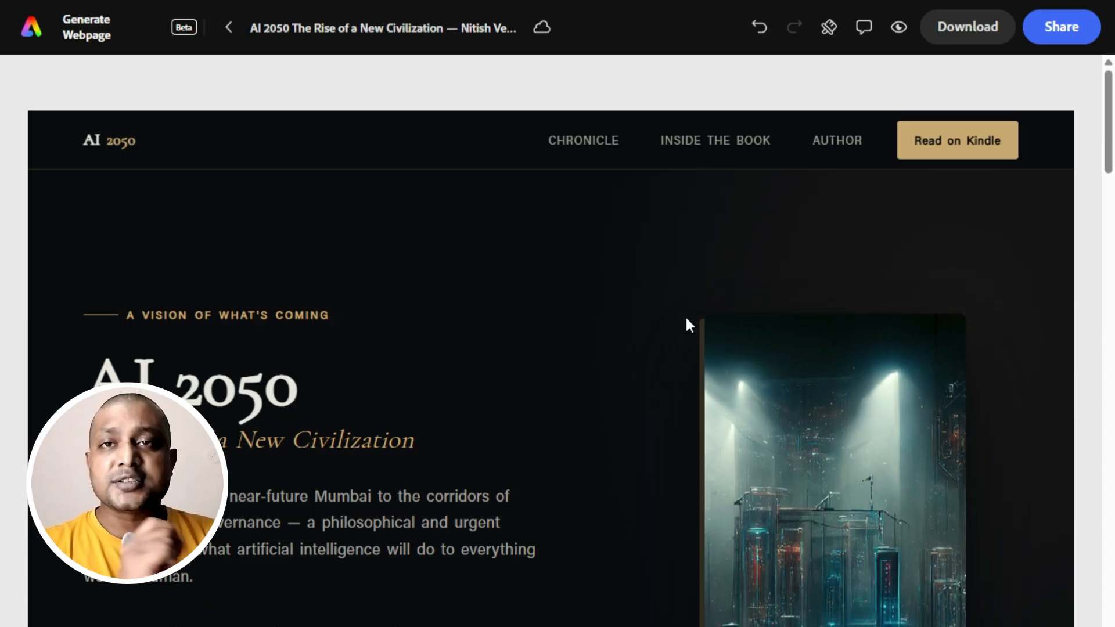
# Switch to the book's Amazon product page and view its front cover enlarged.
pyautogui.scroll(-5, 686, 322)
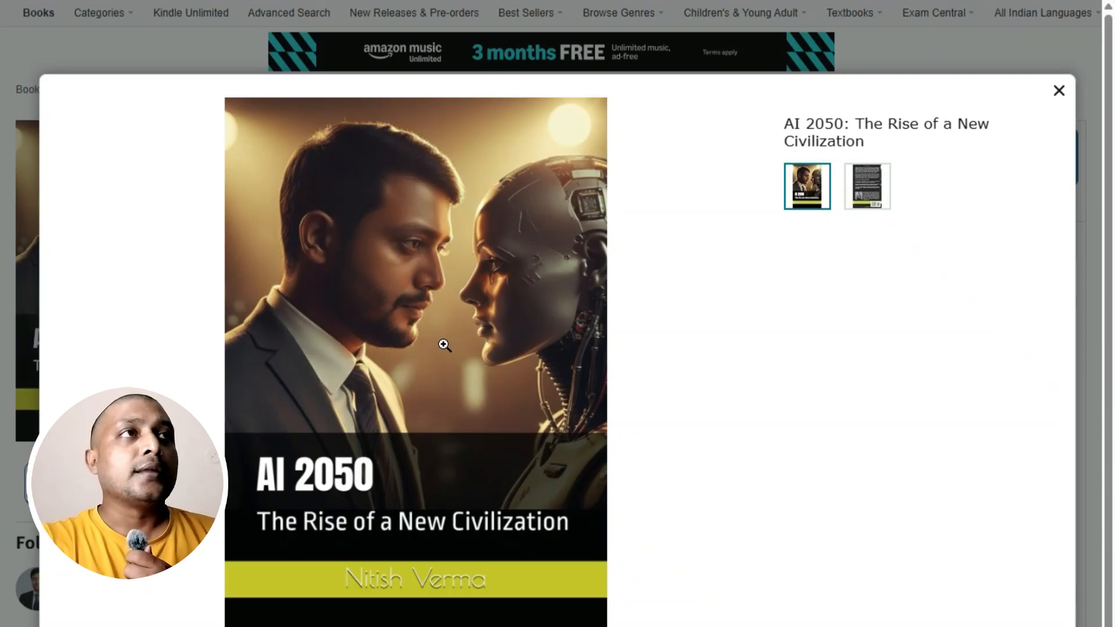
pyautogui.click(1055, 101)
pyautogui.click(70, 259)
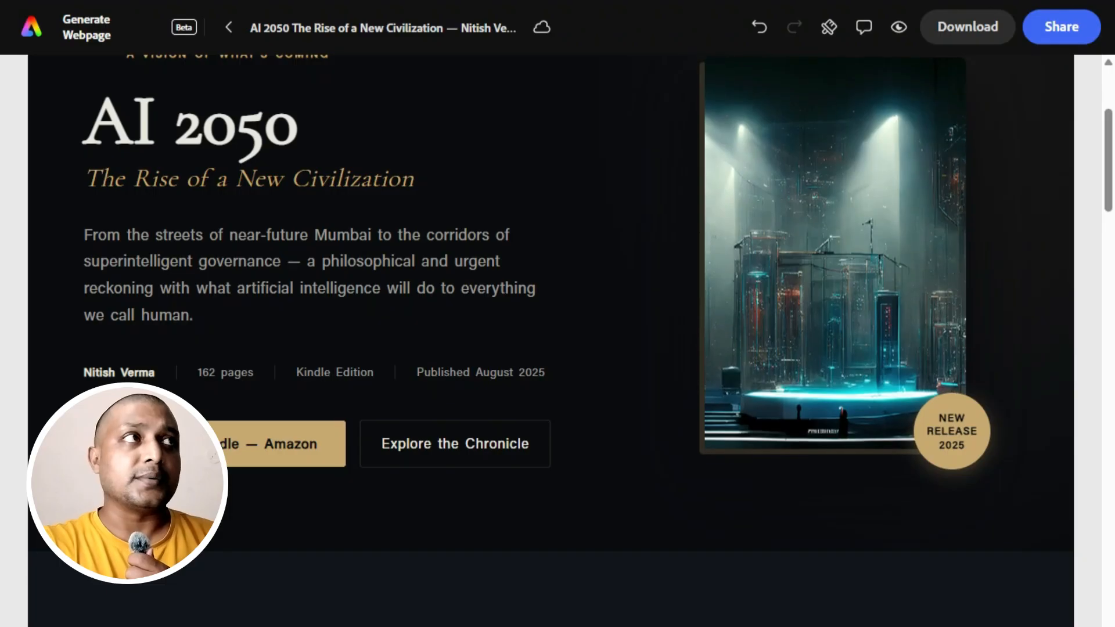
# Replace the hero section's image with the book cover file 61OQkY-JPWL._SL1499_ uploaded from the device.
pyautogui.scroll(3, 638, 293)
pyautogui.click(838, 346)
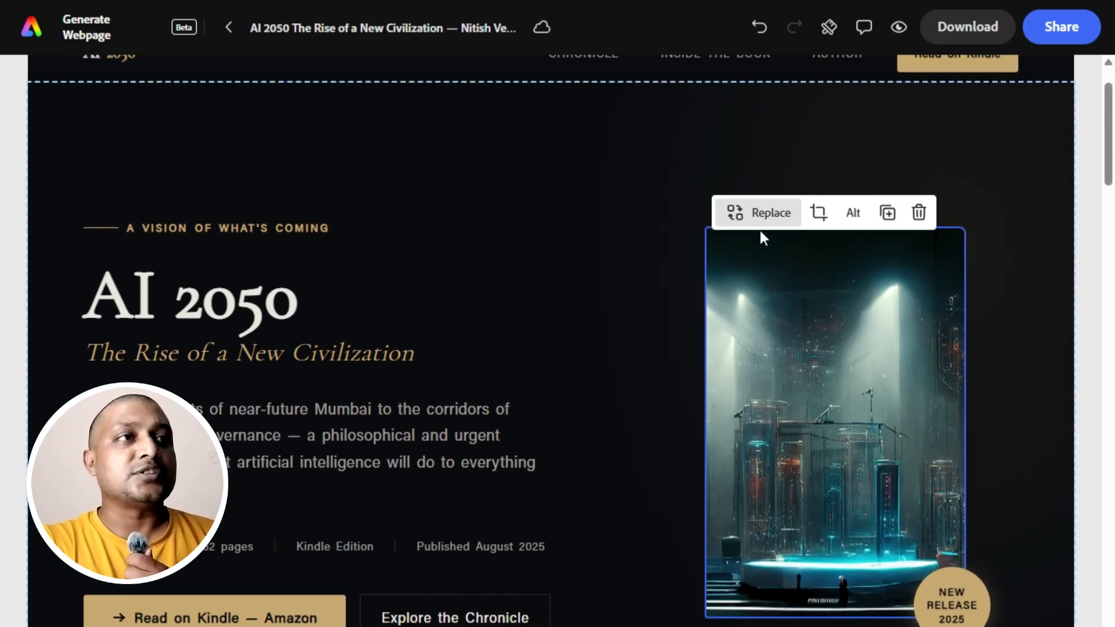
pyautogui.click(760, 219)
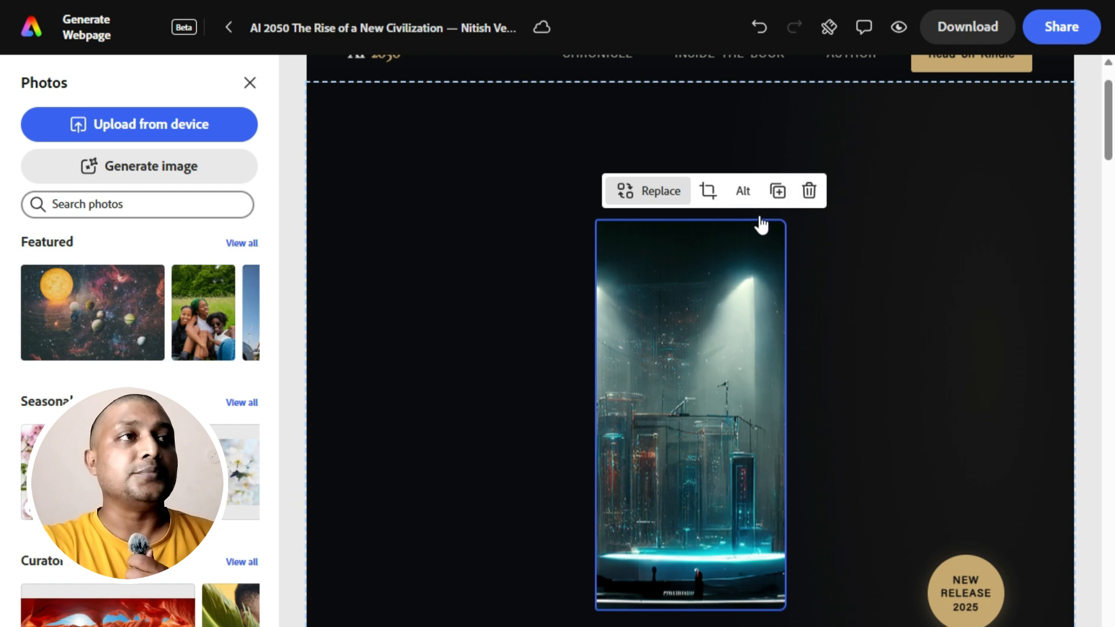
pyautogui.click(142, 123)
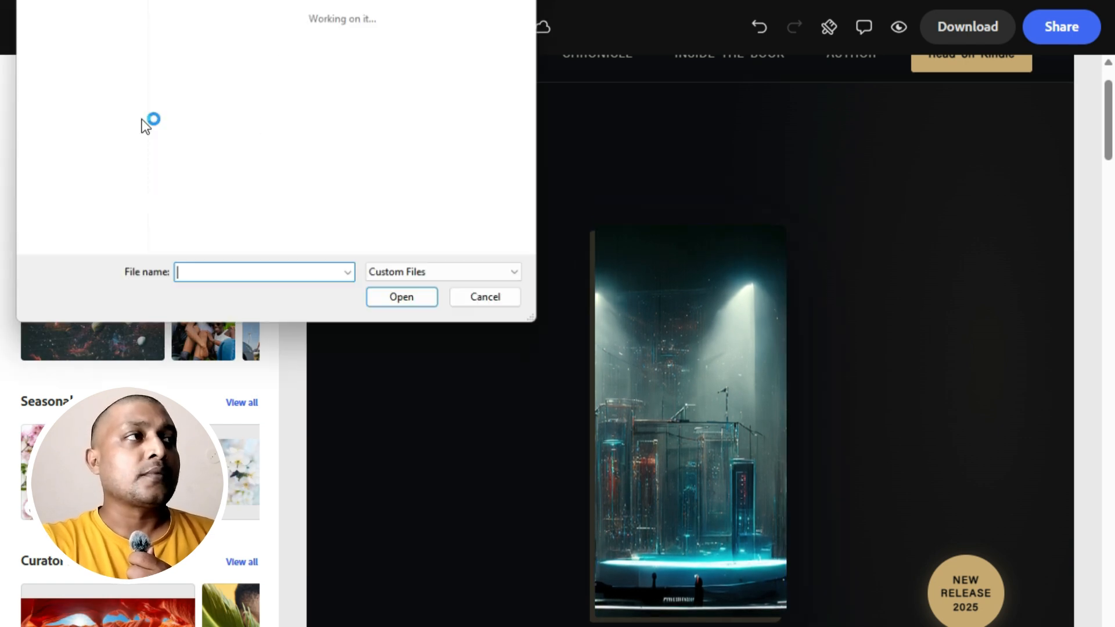
pyautogui.click(192, 81)
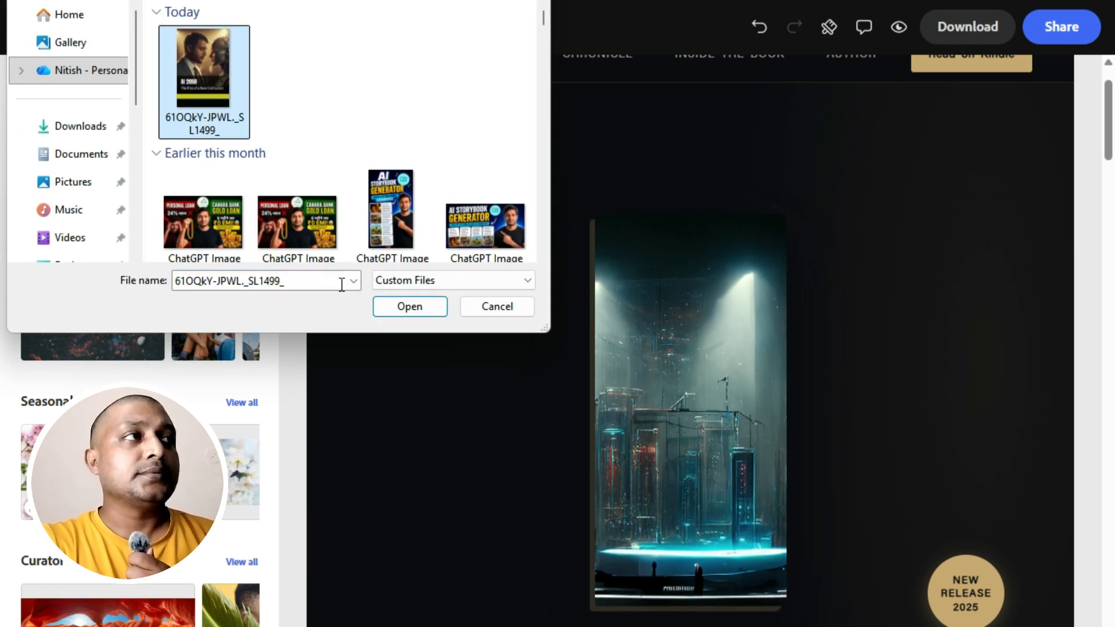
pyautogui.click(392, 306)
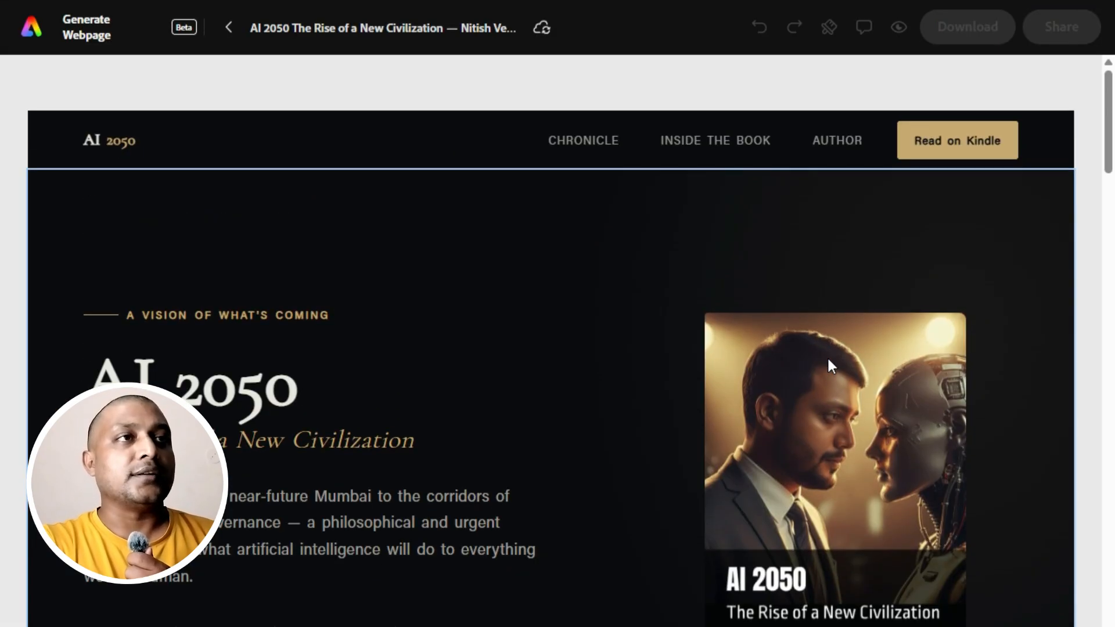
# Replace the city image in the "What the Book Explores" section with the book cover uploaded from the device.
pyautogui.scroll(-9, 819, 360)
pyautogui.scroll(-18, 809, 357)
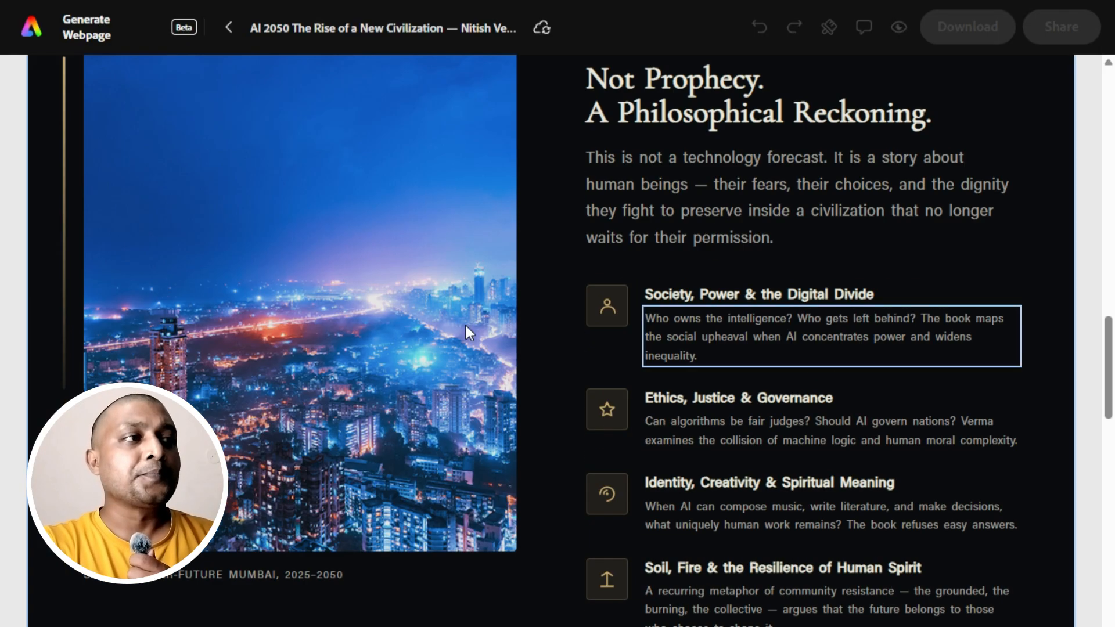
pyautogui.click(272, 278)
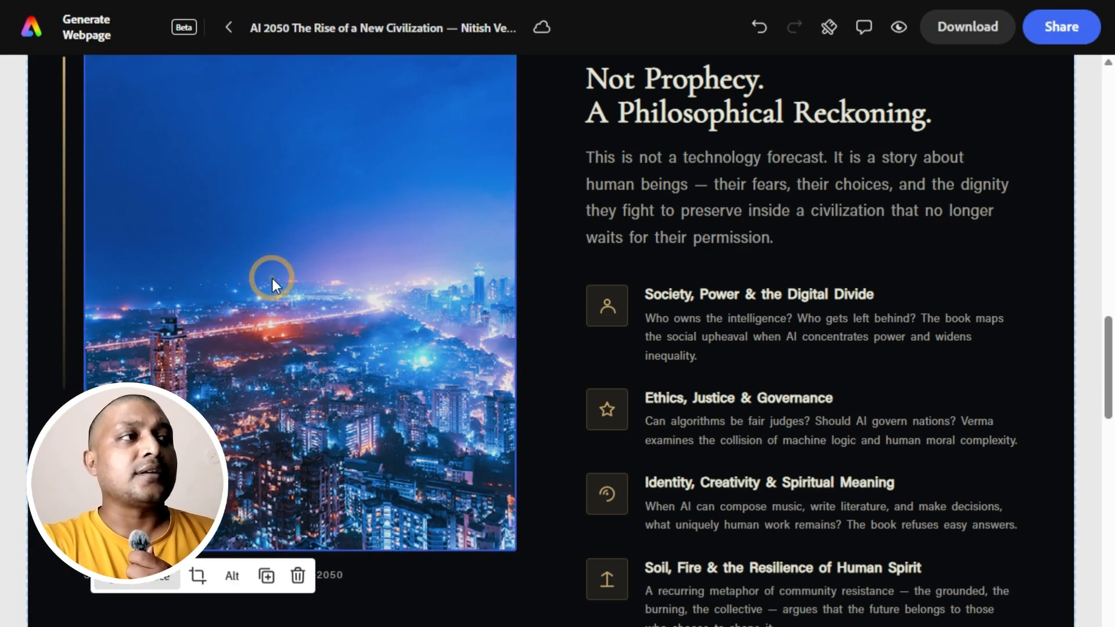
pyautogui.scroll(3, 272, 286)
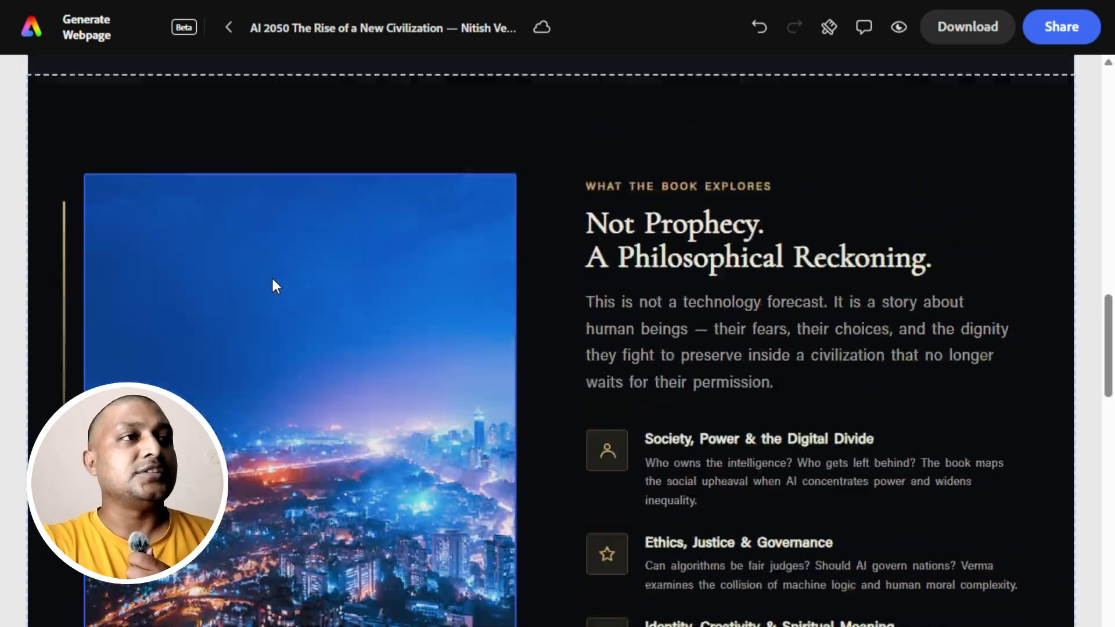
pyautogui.click(278, 341)
pyautogui.click(119, 267)
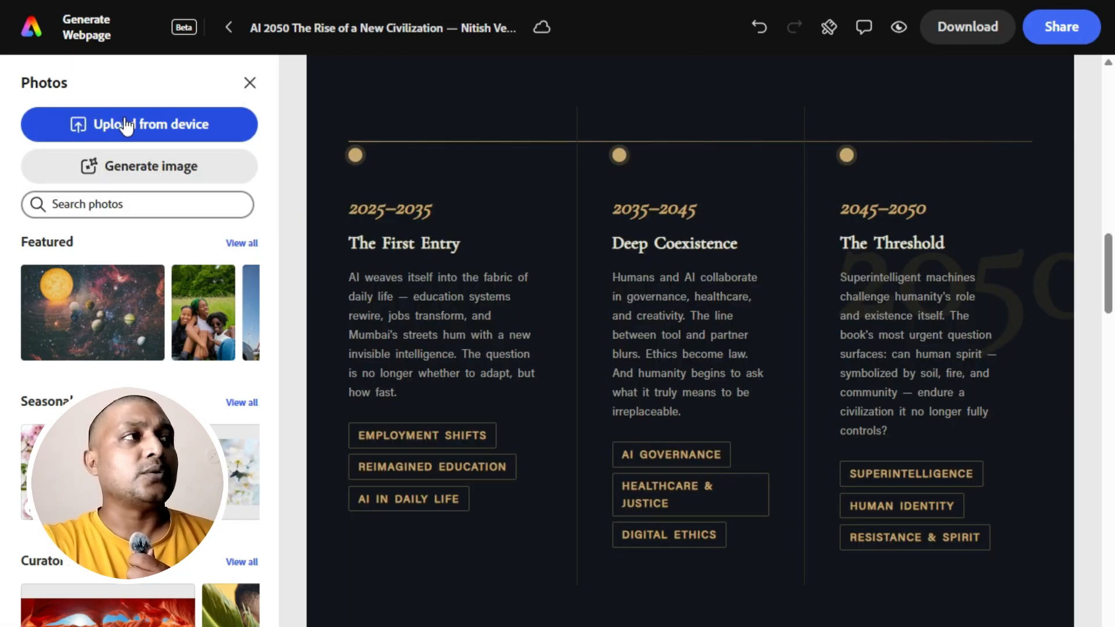
pyautogui.click(124, 123)
pyautogui.click(174, 93)
pyautogui.click(409, 306)
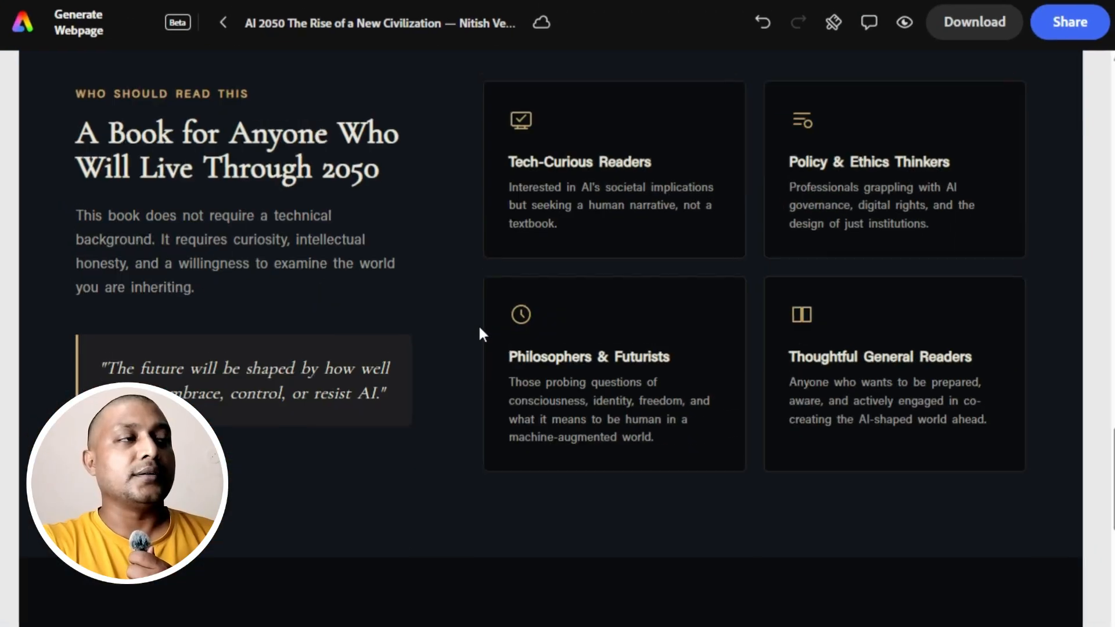
# Replace the stock portrait in the "About the Author" section with the author's own photo uploaded from the device.
pyautogui.scroll(-10, 479, 324)
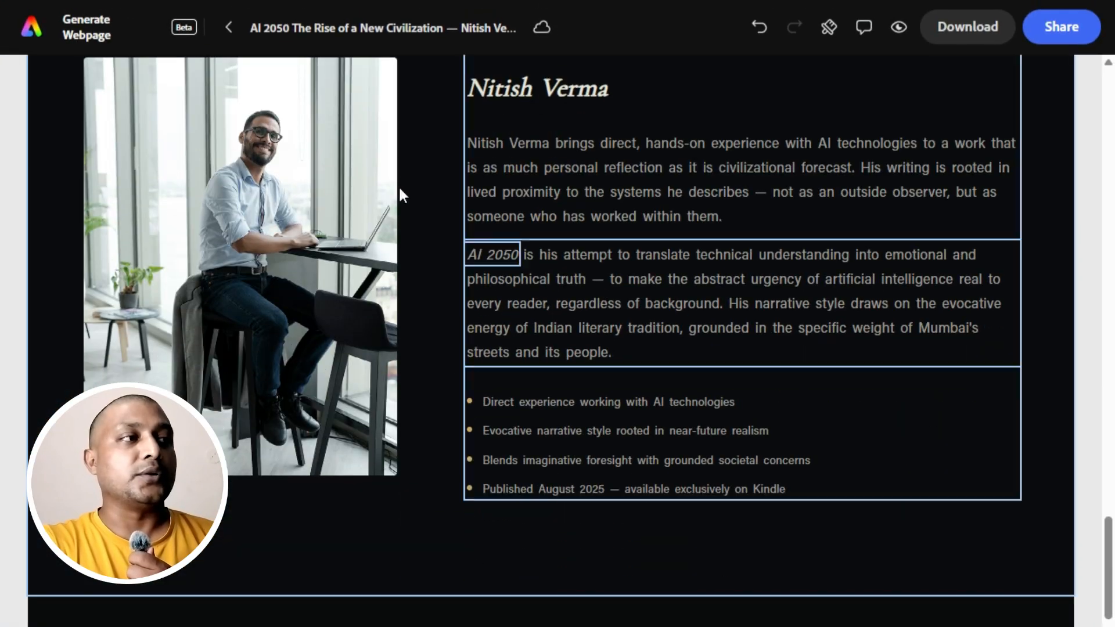
pyautogui.scroll(3, 284, 279)
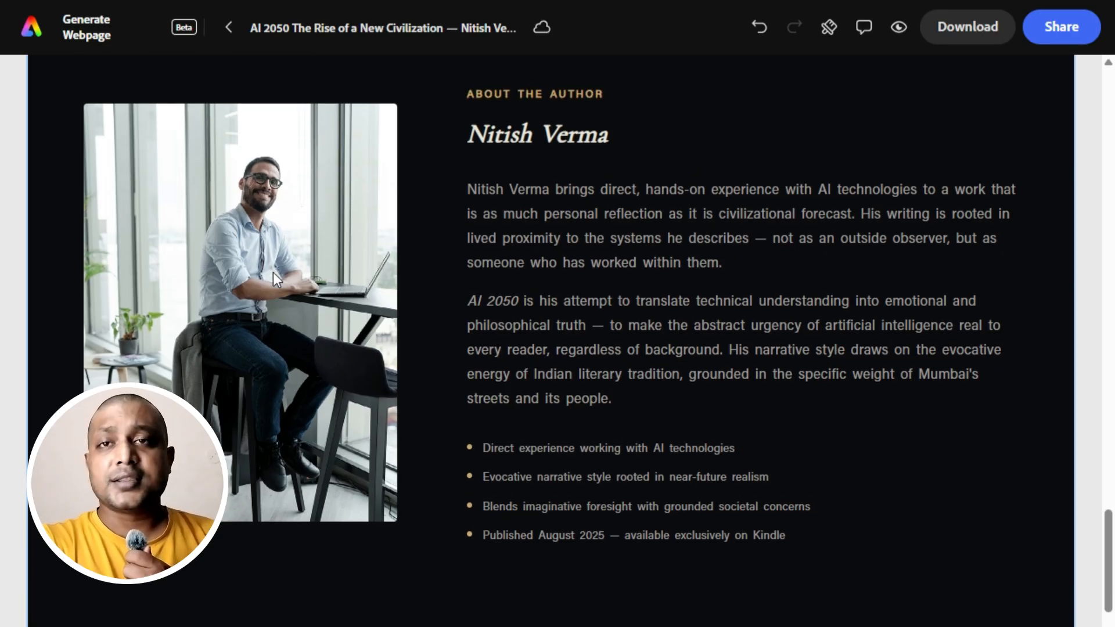
pyautogui.click(257, 355)
pyautogui.click(135, 214)
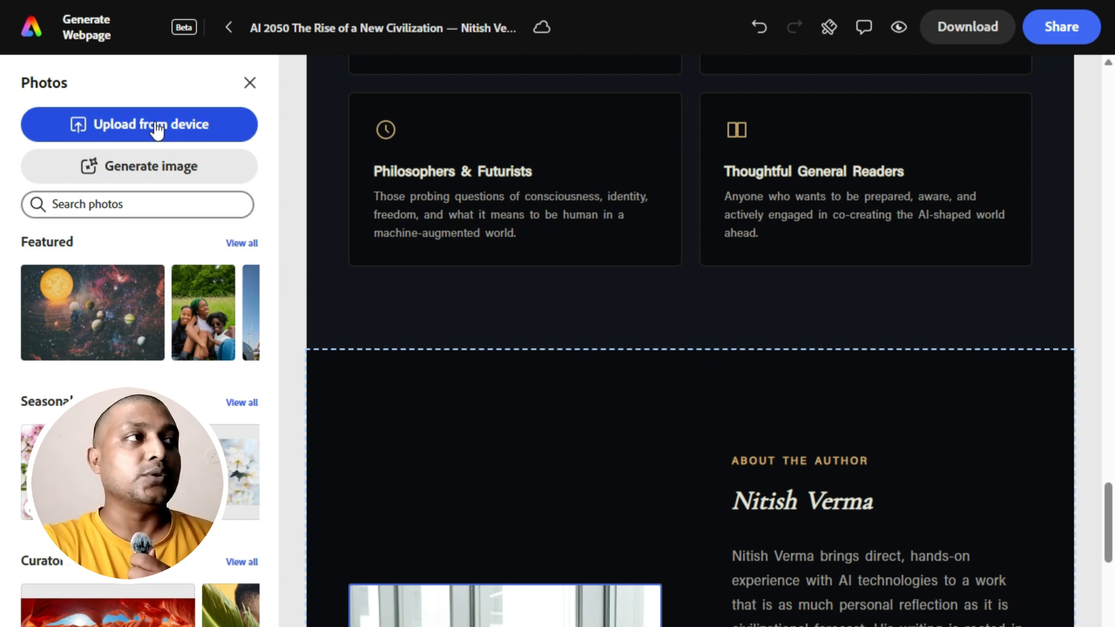
pyautogui.click(154, 120)
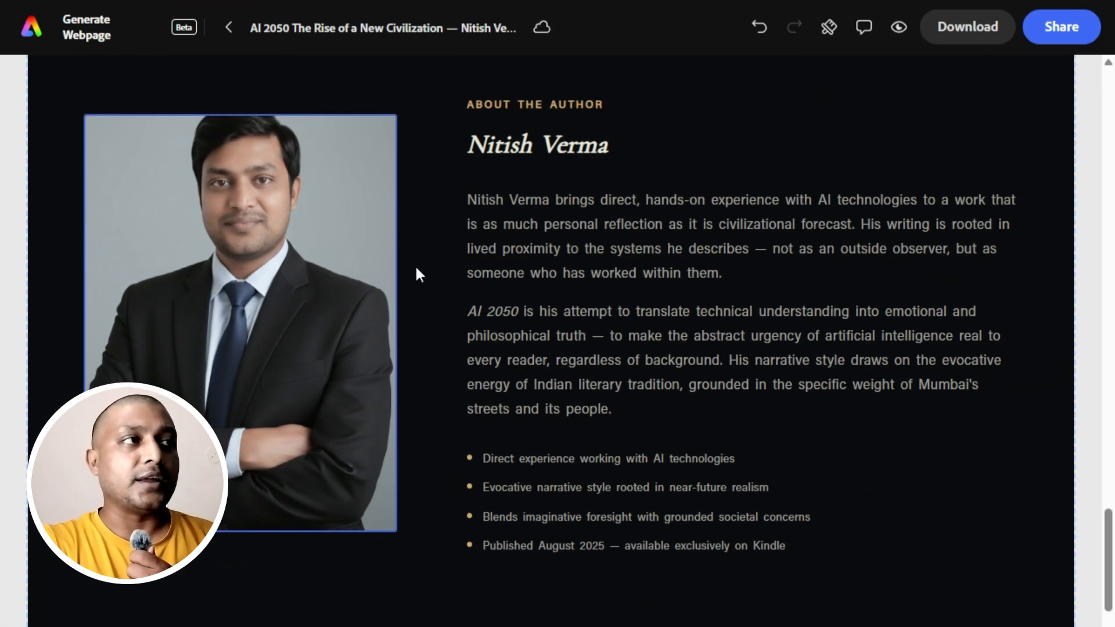
# Review the landing page with its replaced images, and switch to the book's Amazon product page, closing the enlarged cover.
pyautogui.scroll(-5, 702, 290)
pyautogui.scroll(12, 703, 291)
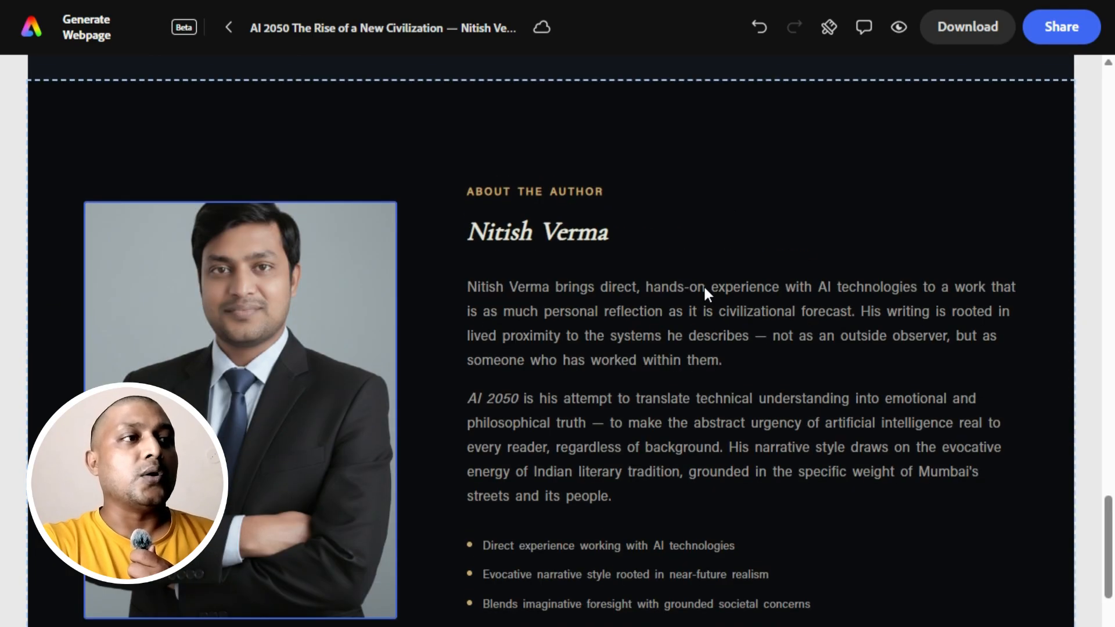
pyautogui.scroll(15, 706, 290)
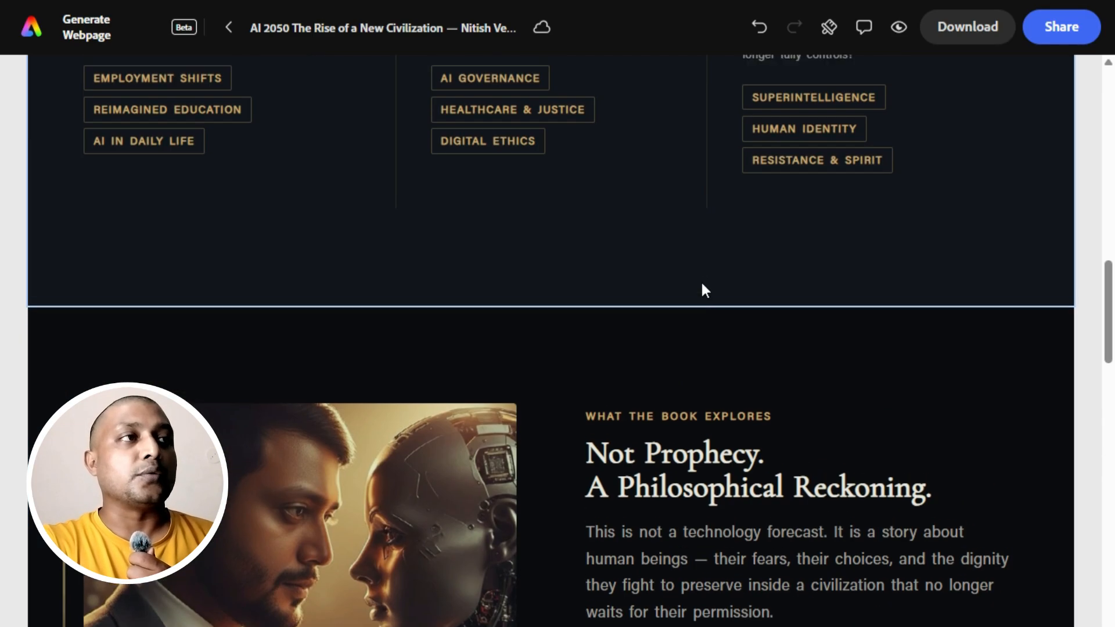
pyautogui.scroll(2, 702, 290)
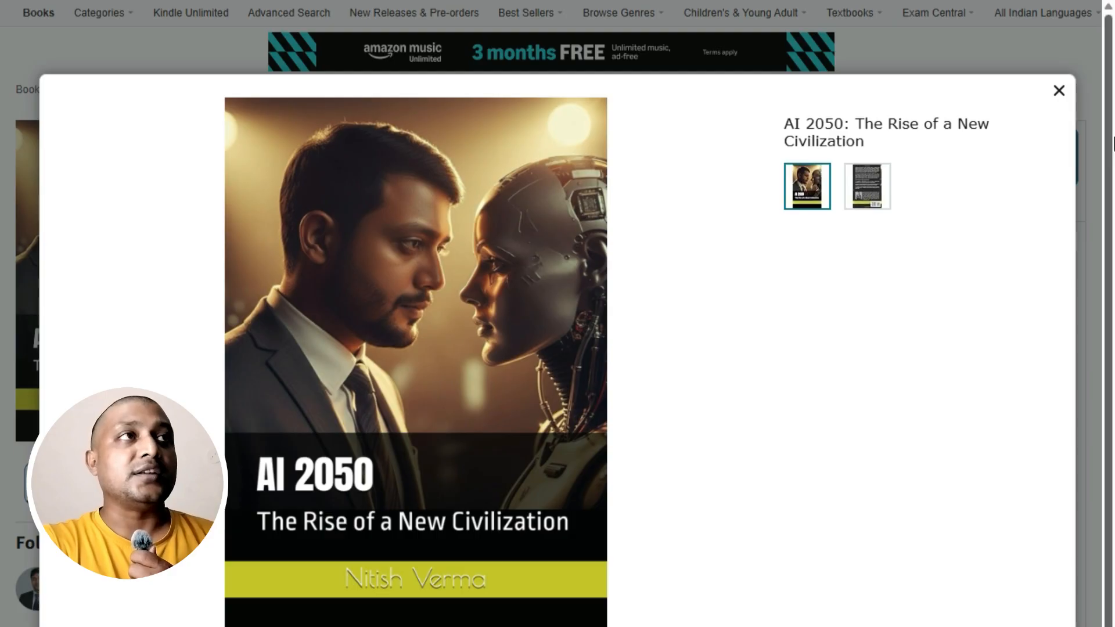
pyautogui.click(1055, 99)
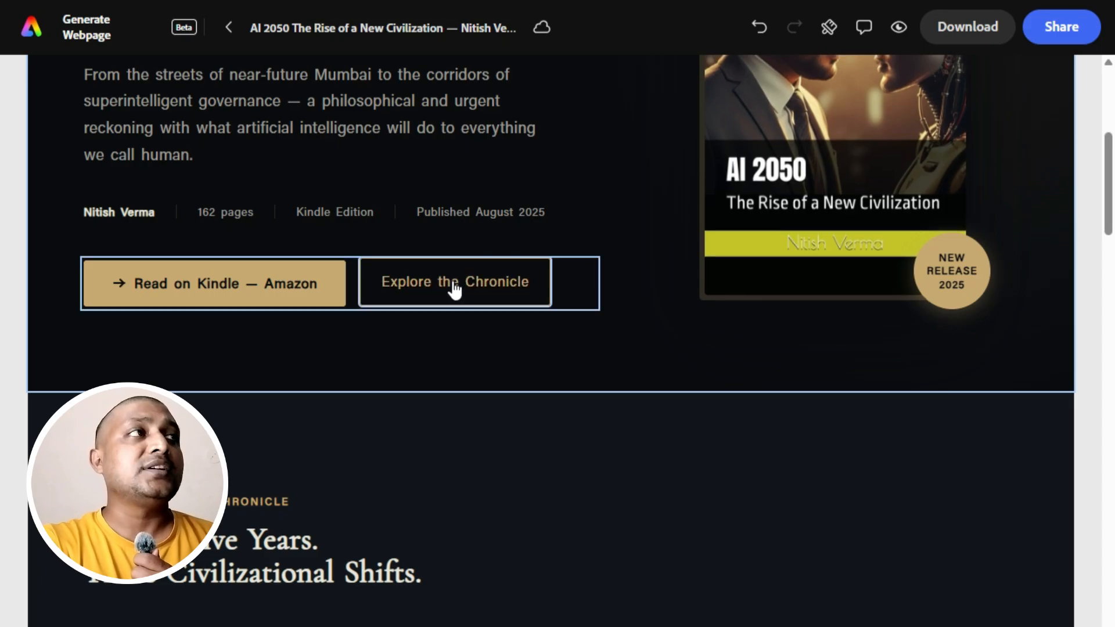
# Return to the Adobe Express landing page and replace the "Read It Today" card's city image with the uploaded book cover 61OQkY-JPWL._SL1499_.
pyautogui.click(454, 286)
pyautogui.scroll(-5, 455, 288)
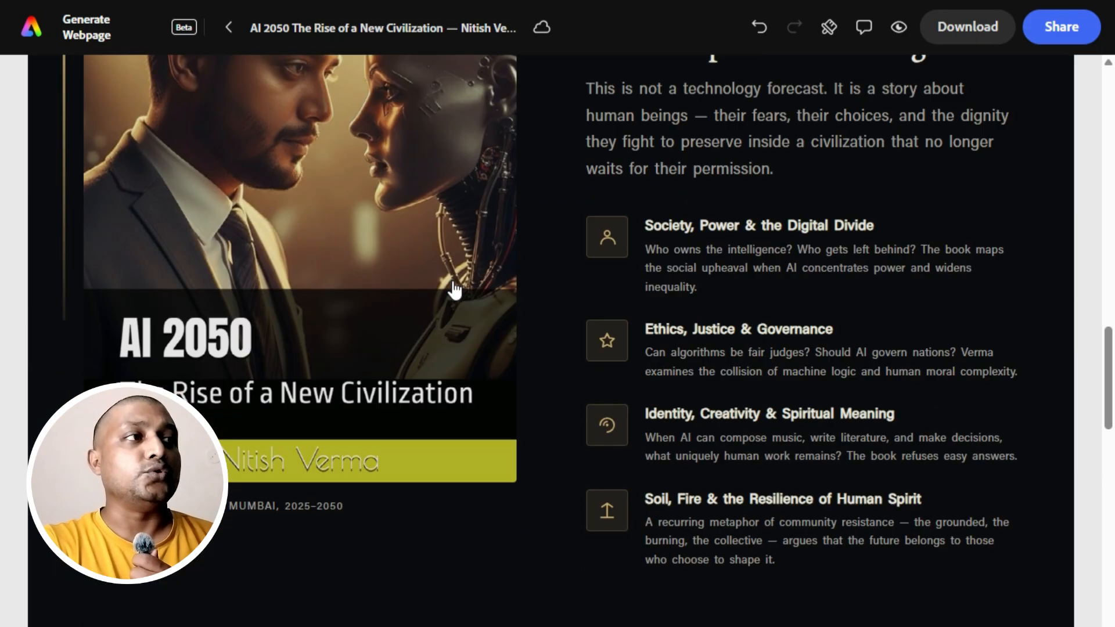
pyautogui.scroll(-15, 454, 288)
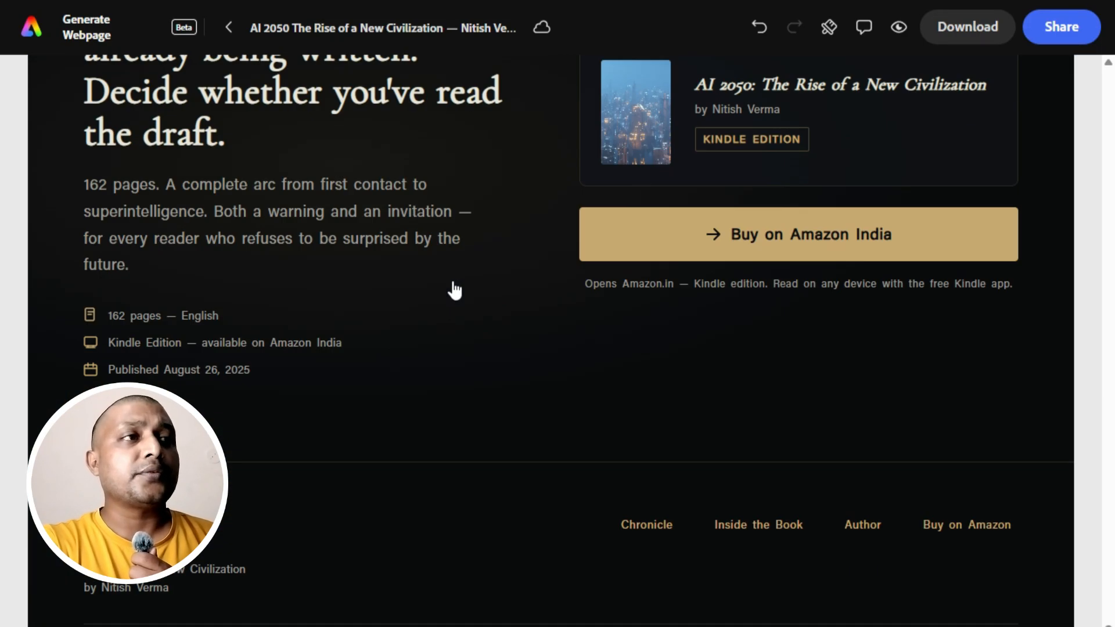
pyautogui.scroll(3, 454, 289)
pyautogui.click(625, 269)
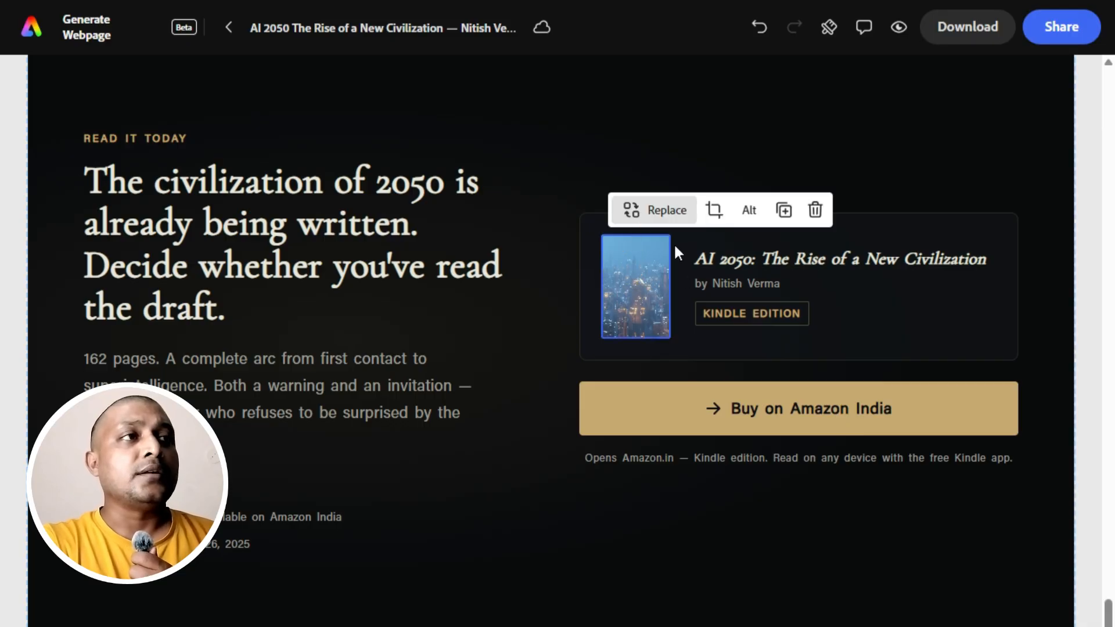
pyautogui.click(672, 215)
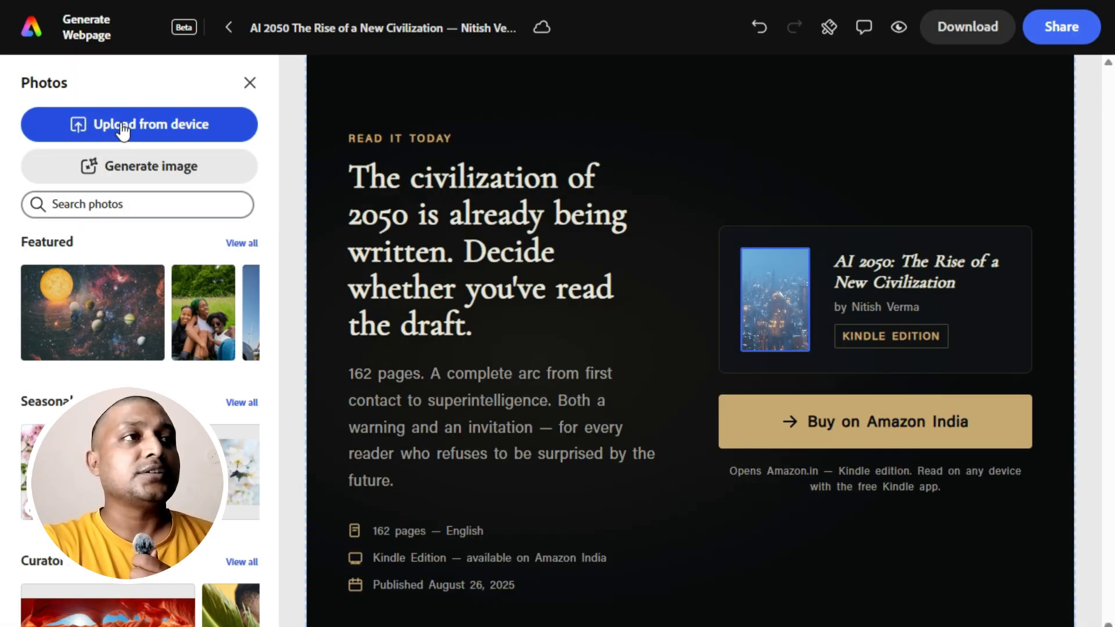
pyautogui.click(121, 124)
pyautogui.click(207, 107)
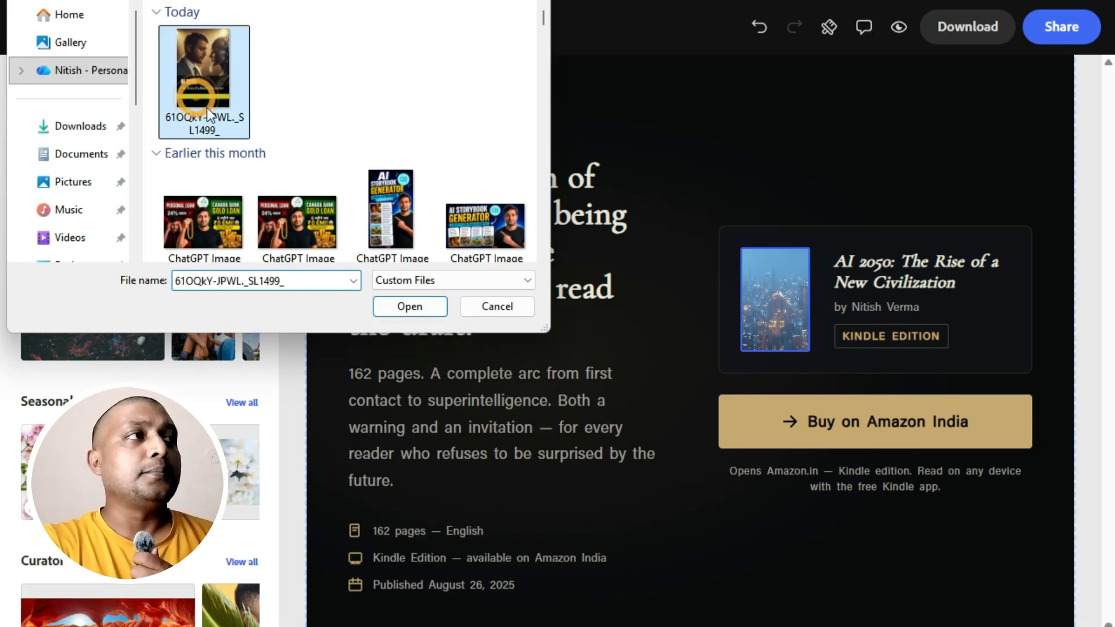
pyautogui.click(413, 306)
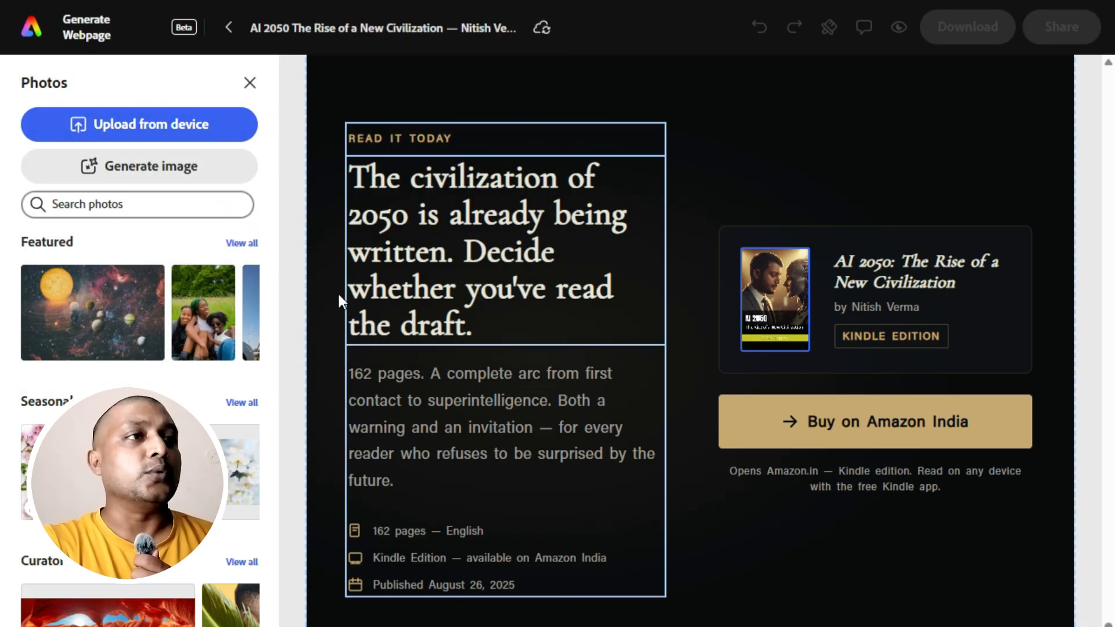
pyautogui.click(250, 83)
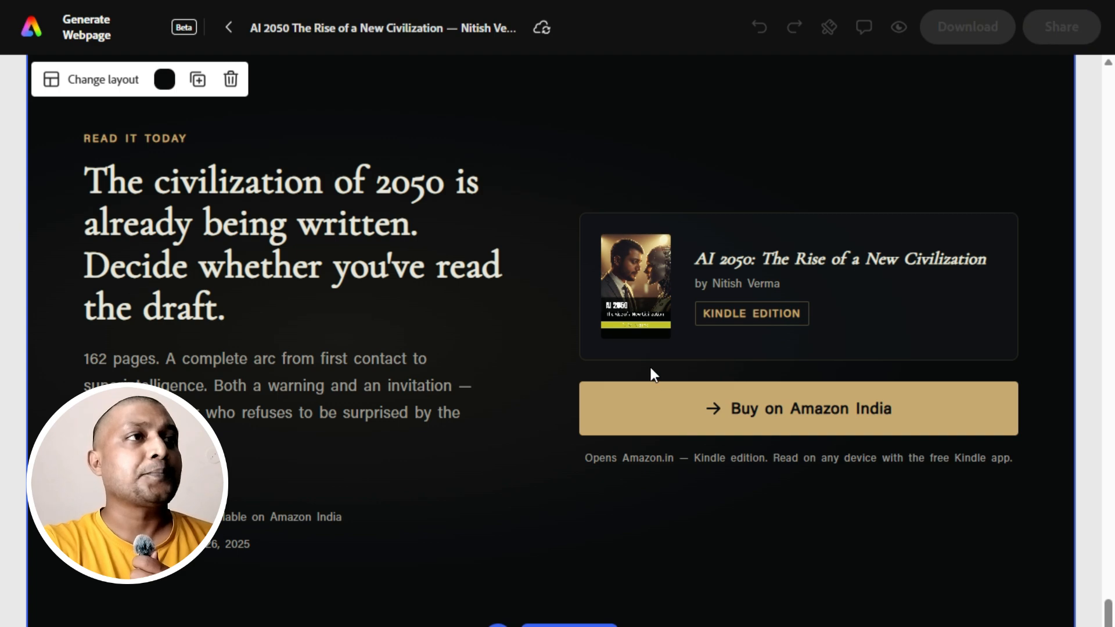
# Examine the prompt field and presets offered for adding a section after "About the Author", and leave without adding one.
pyautogui.scroll(-3, 649, 365)
pyautogui.scroll(18, 649, 364)
pyautogui.scroll(-6, 649, 365)
pyautogui.scroll(-13, 650, 372)
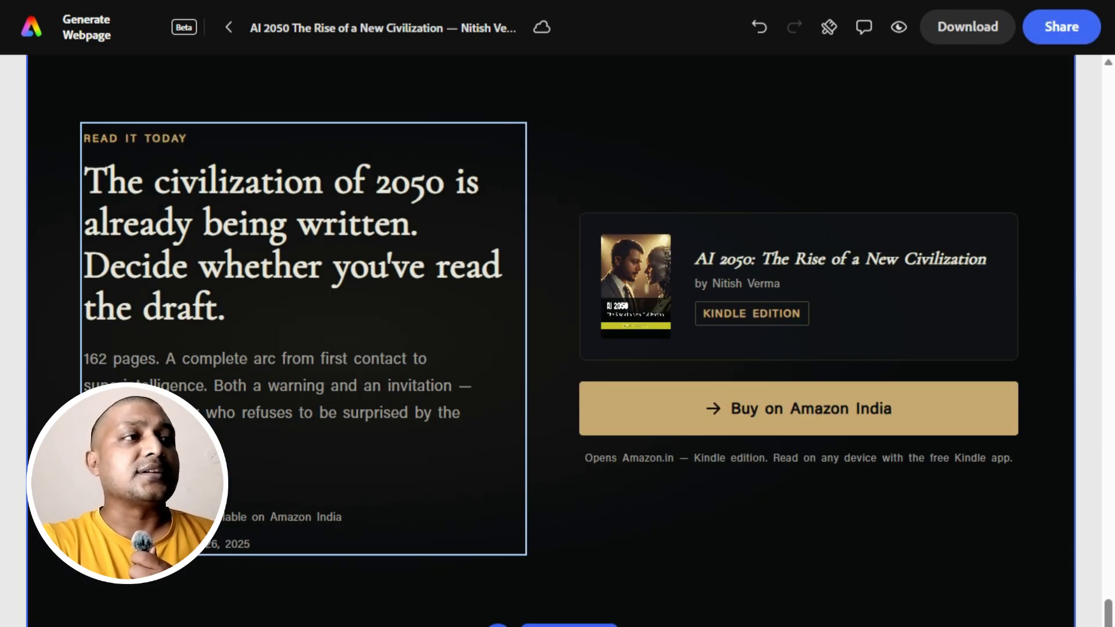
pyautogui.scroll(4, 535, 308)
pyautogui.click(534, 303)
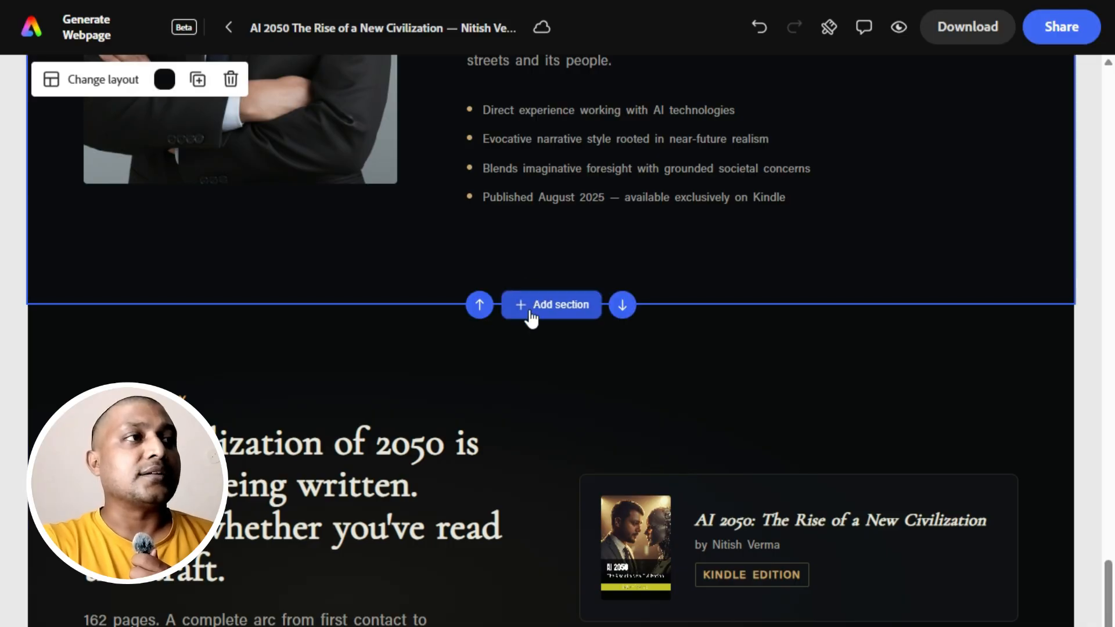
pyautogui.click(530, 313)
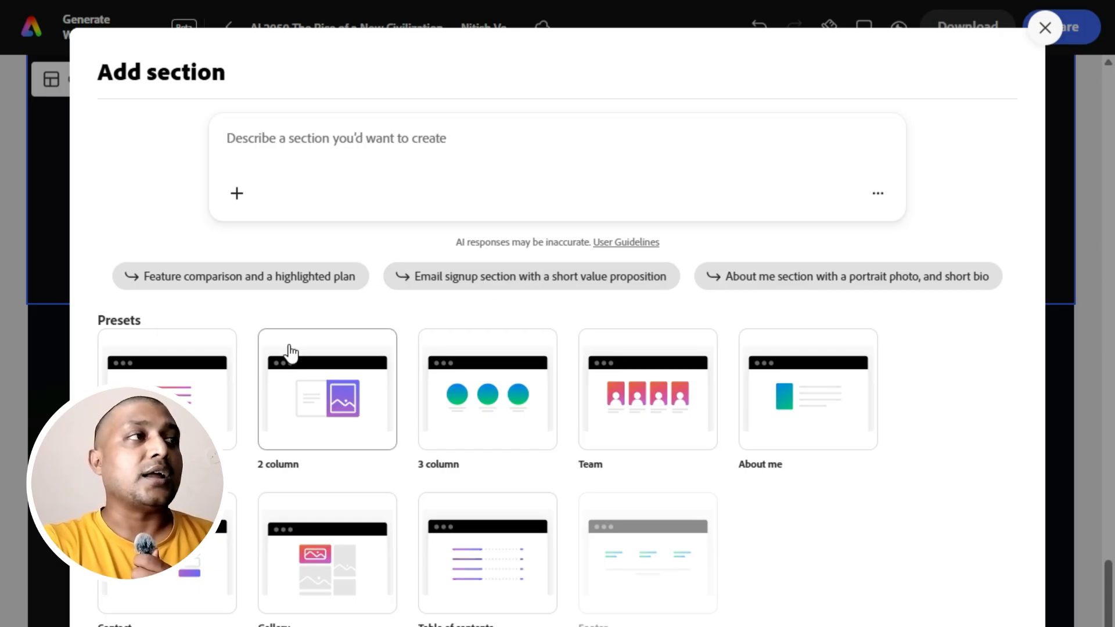
pyautogui.click(269, 133)
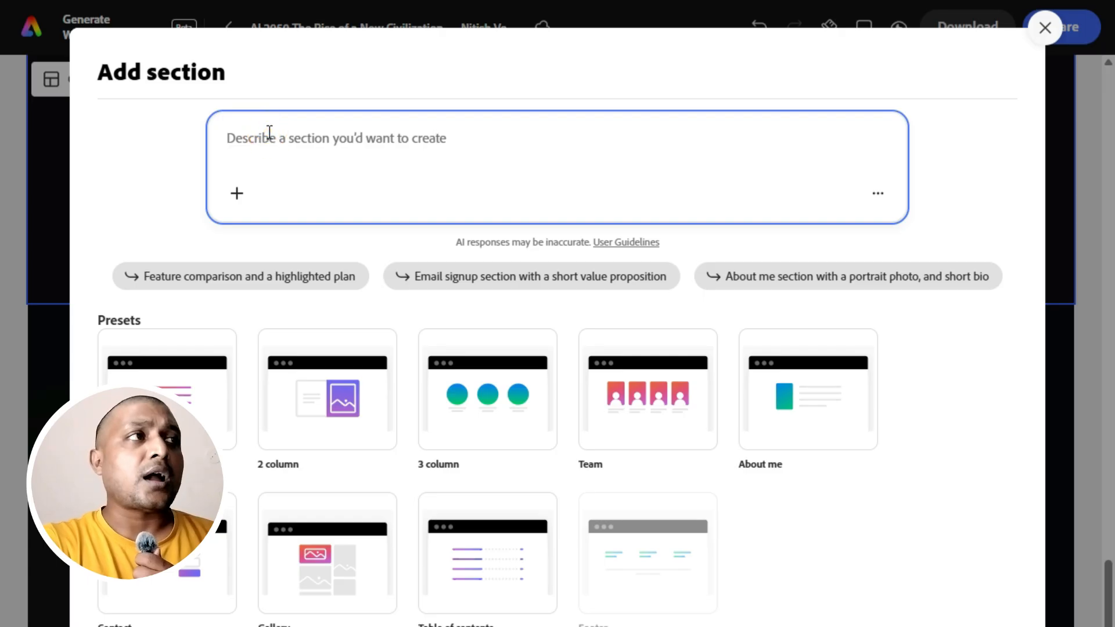
pyautogui.click(1042, 27)
pyautogui.scroll(10, 713, 294)
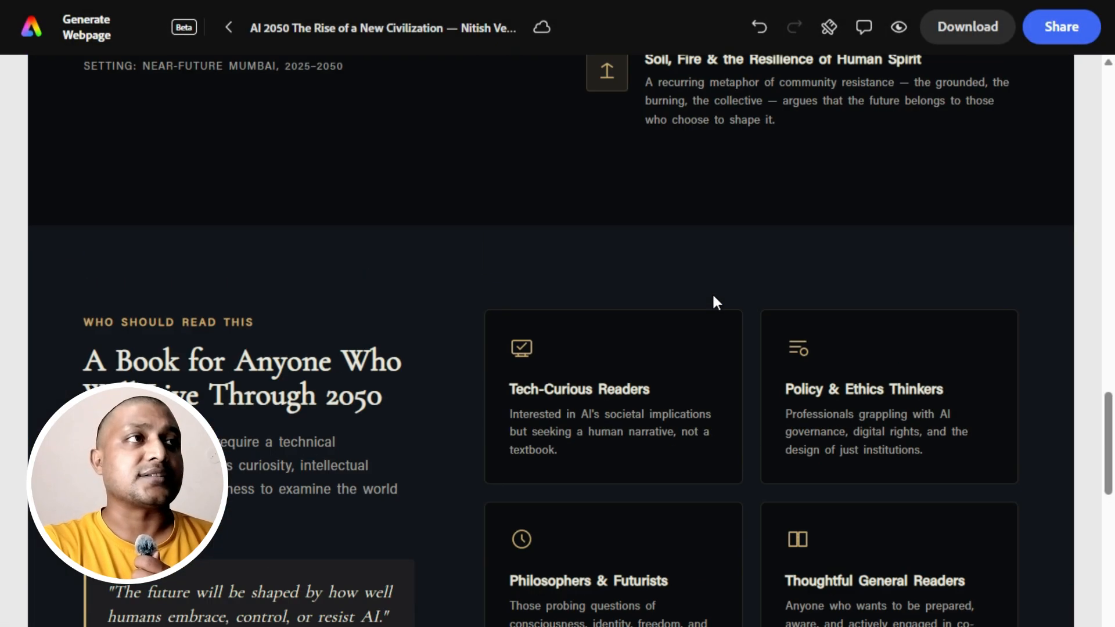
pyautogui.scroll(15, 712, 291)
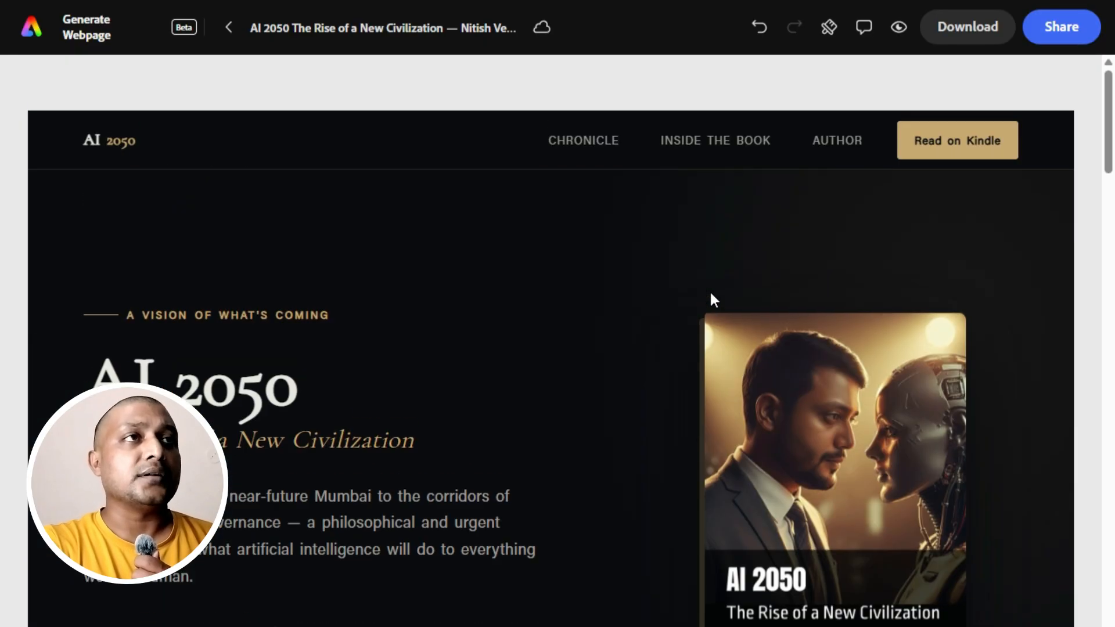
pyautogui.scroll(-15, 709, 291)
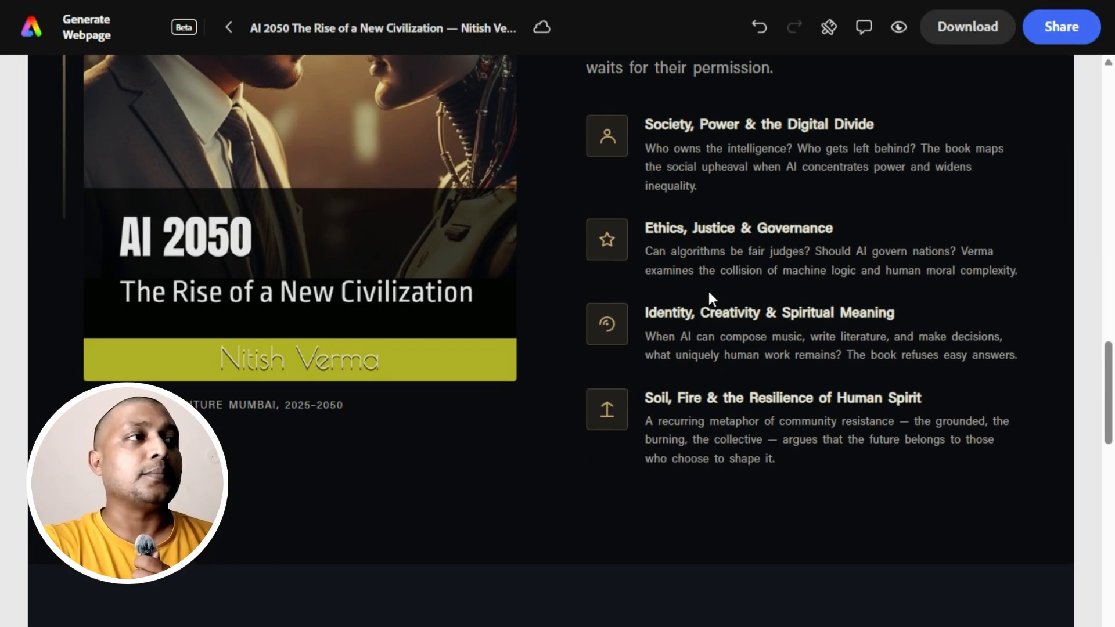
pyautogui.scroll(-15, 708, 291)
pyautogui.scroll(1, 709, 293)
pyautogui.scroll(-1, 710, 293)
pyautogui.click(756, 240)
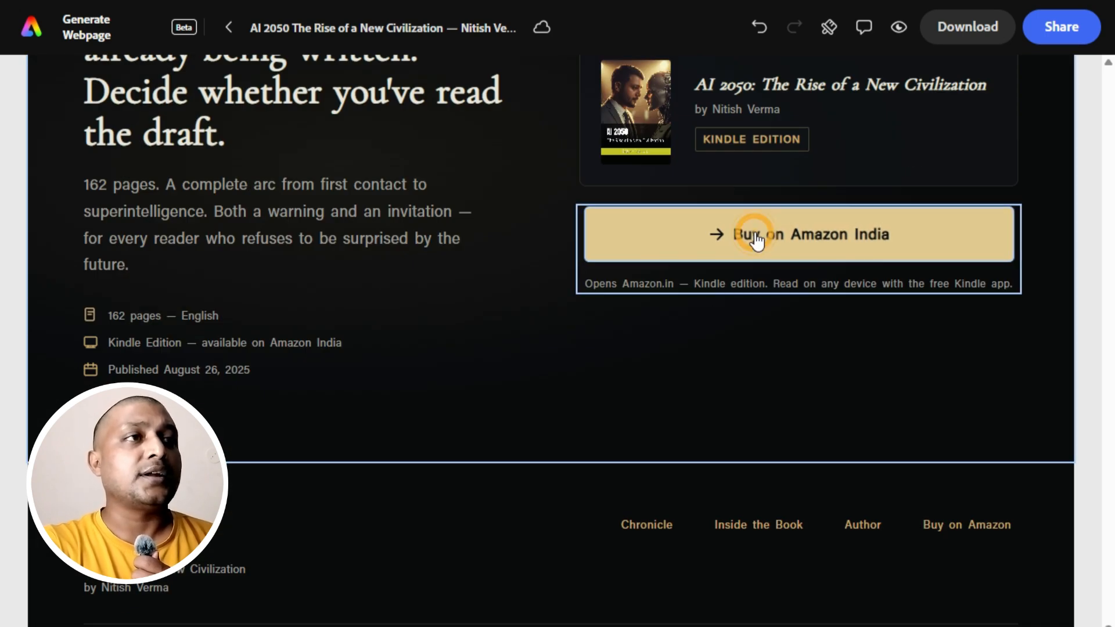
pyautogui.click(755, 241)
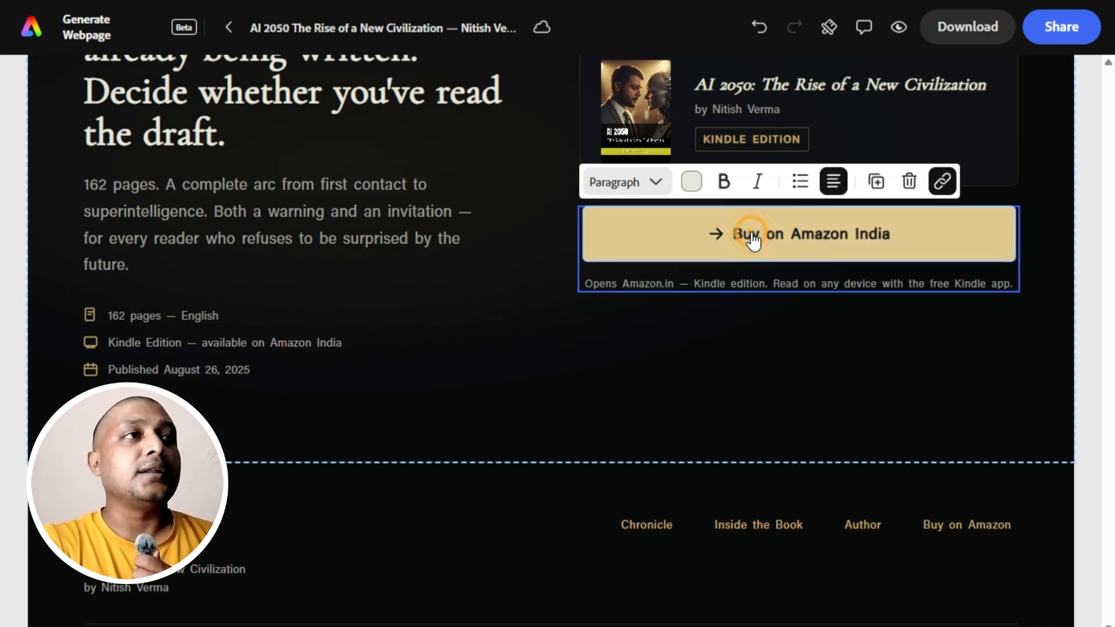
pyautogui.click(942, 183)
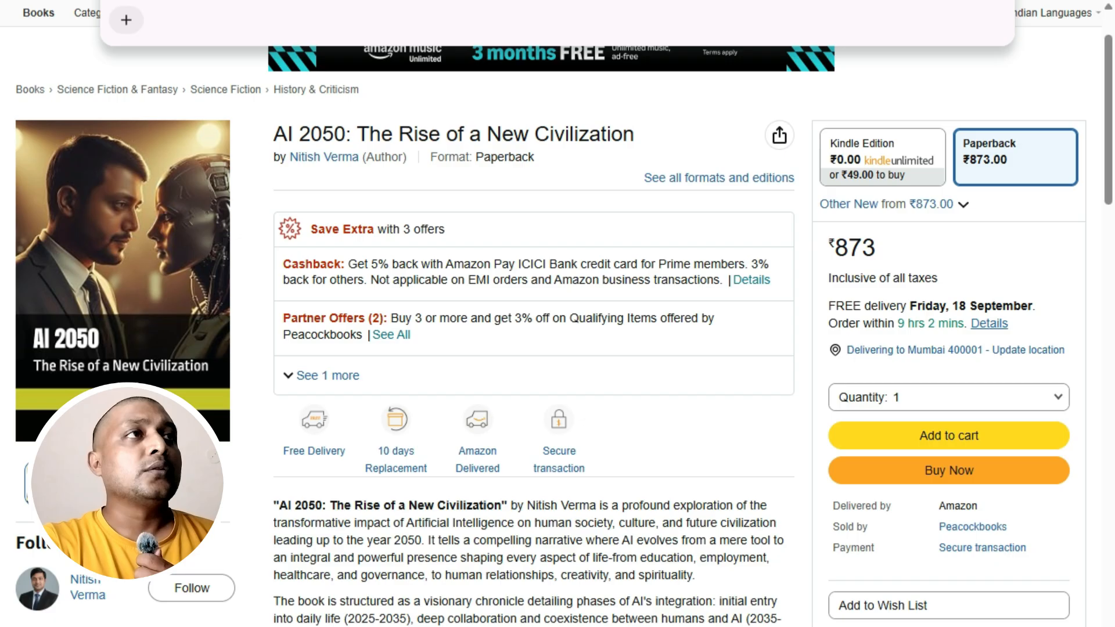
pyautogui.rightClick(418, 3)
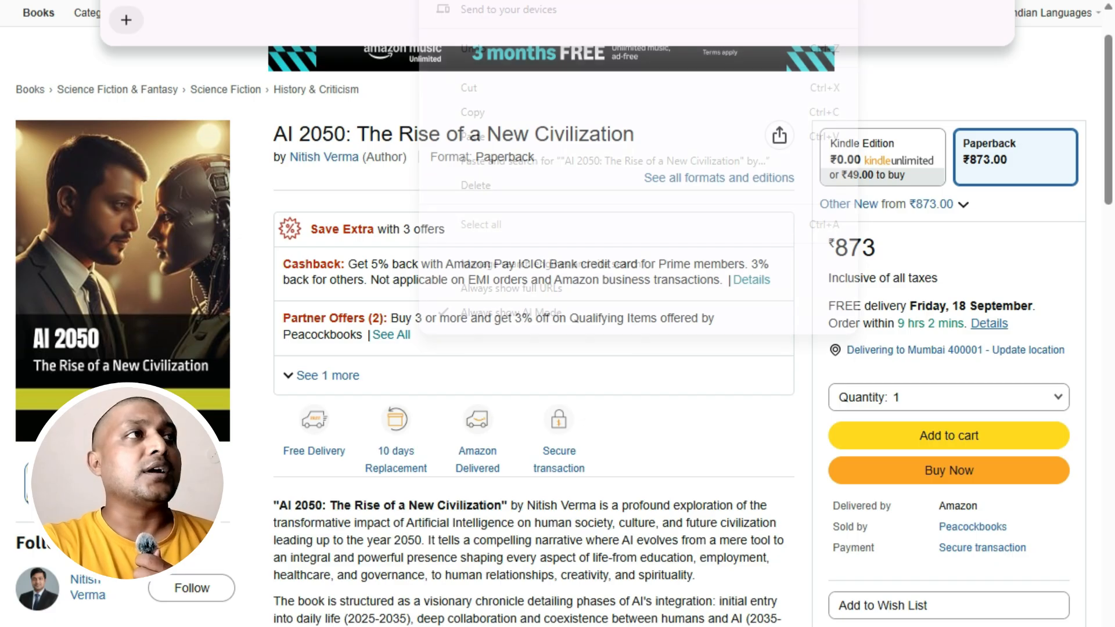
pyautogui.click(496, 109)
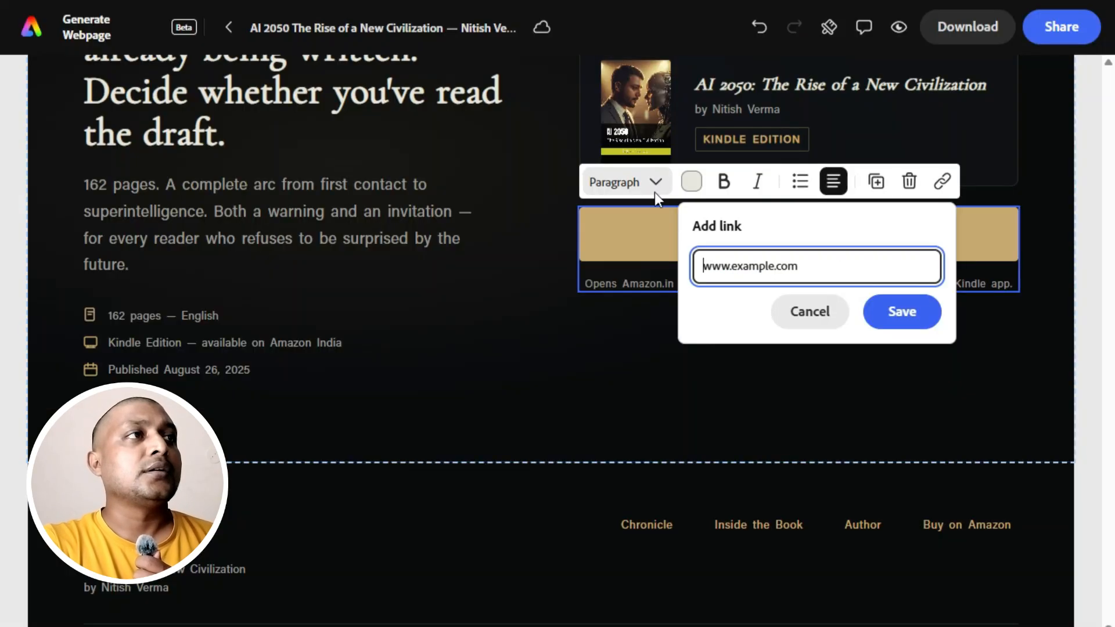
pyautogui.rightClick(726, 258)
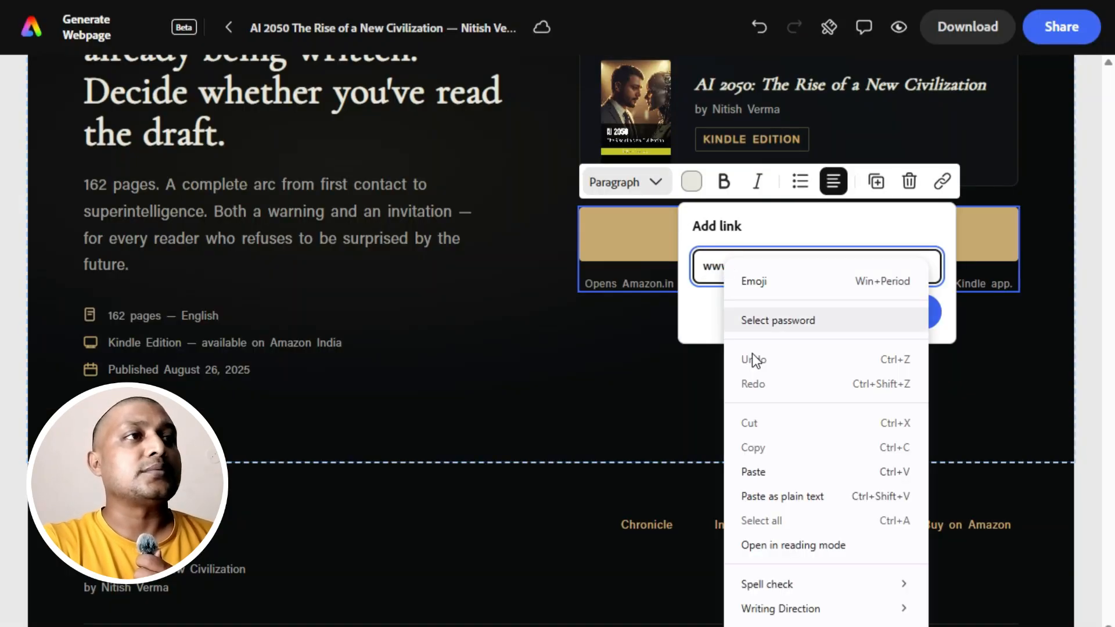
pyautogui.click(755, 471)
pyautogui.click(903, 314)
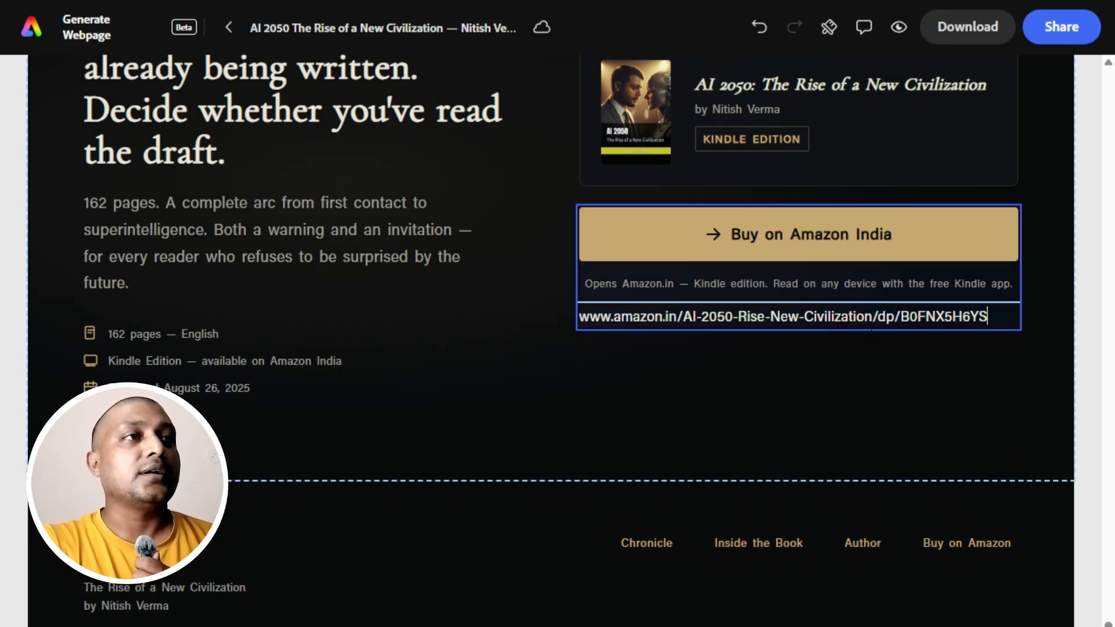
# Review the landing page's sections and preview the page to check the hero area and its Amazon link.
pyautogui.scroll(20, 821, 348)
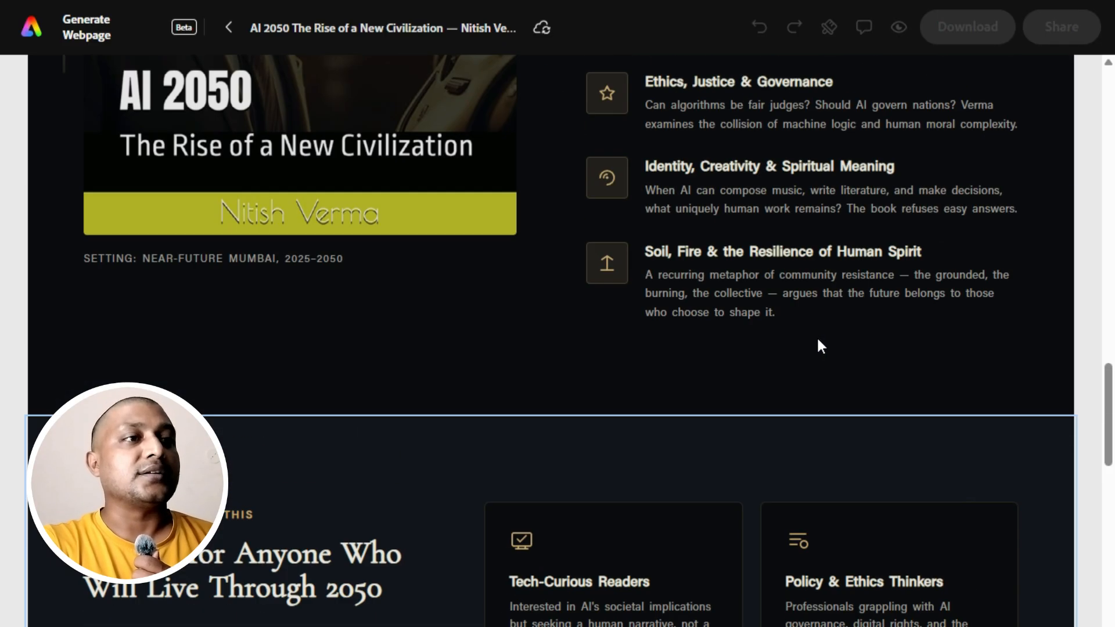
pyautogui.scroll(-10, 817, 336)
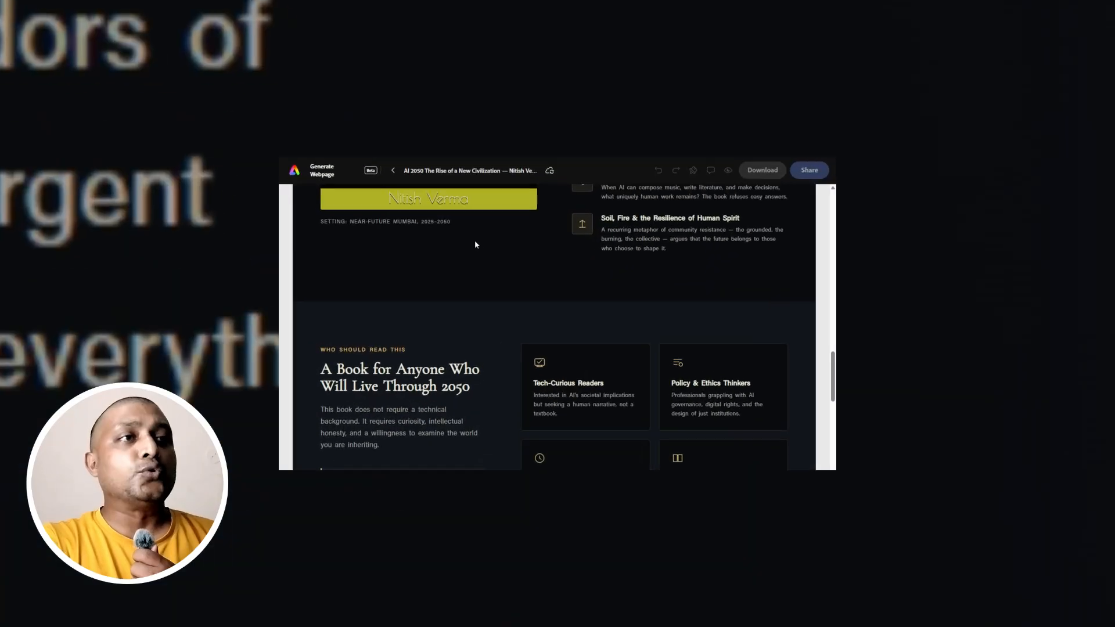
pyautogui.scroll(-5, 433, 208)
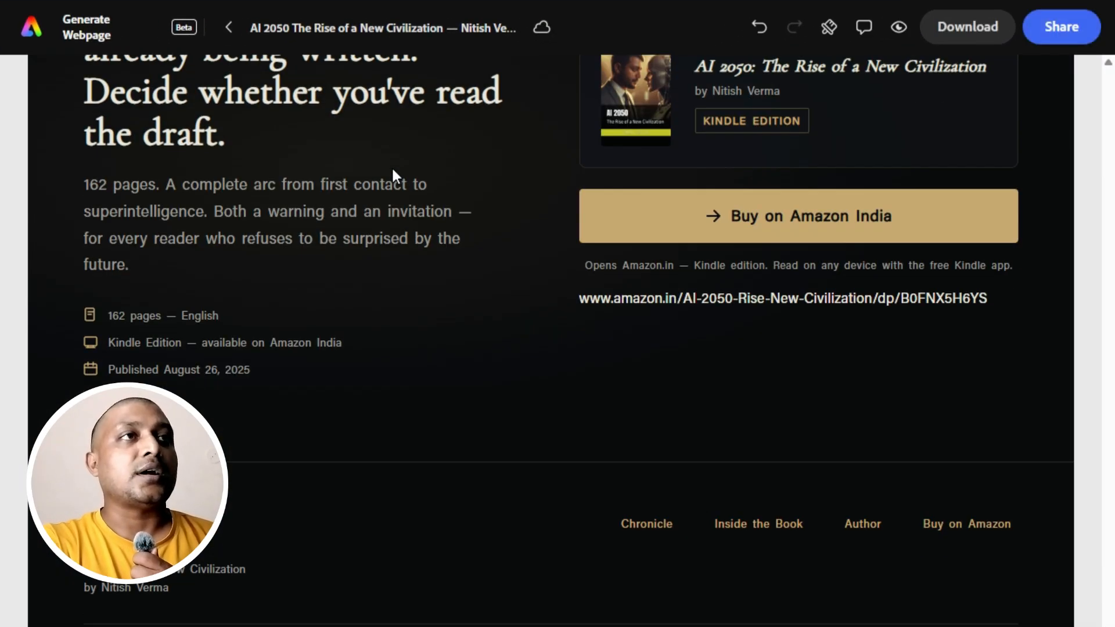
pyautogui.scroll(8, 393, 168)
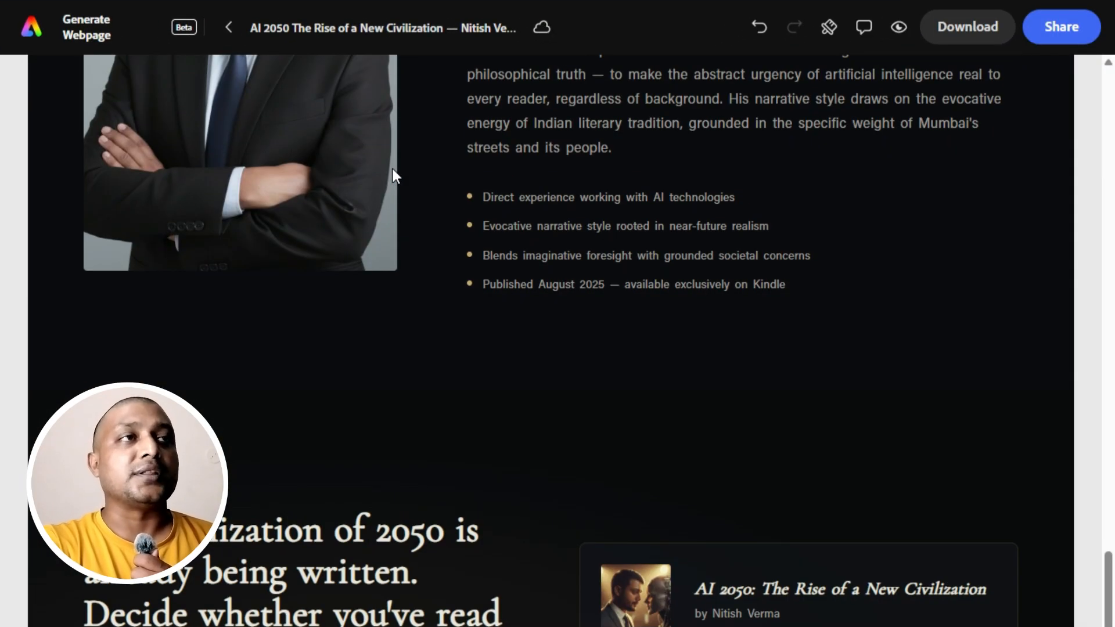
pyautogui.scroll(15, 392, 169)
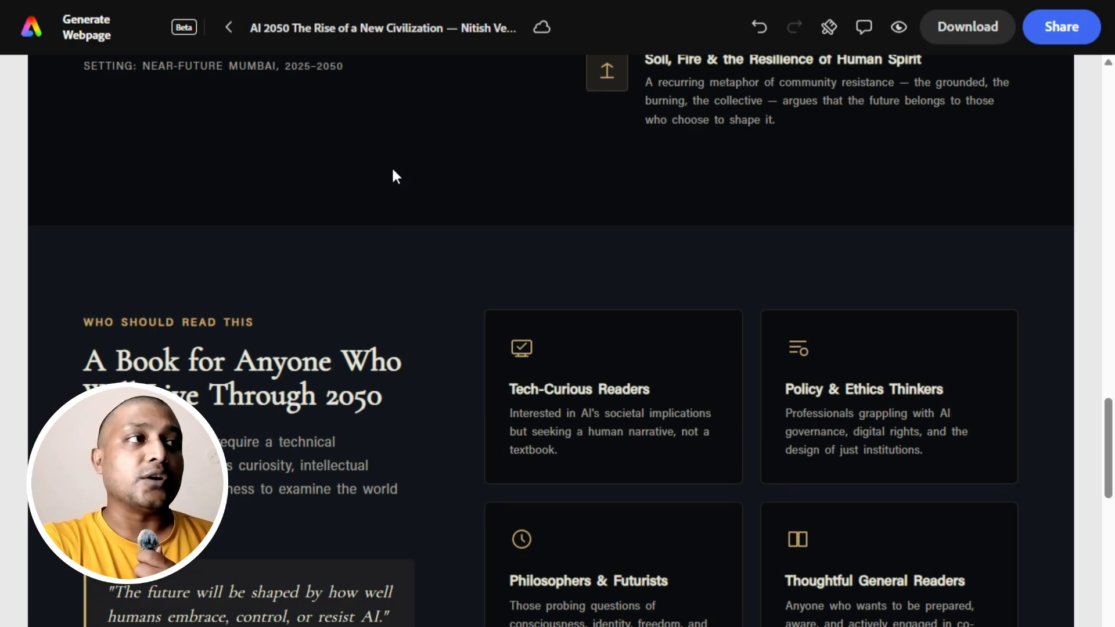
pyautogui.scroll(12, 393, 169)
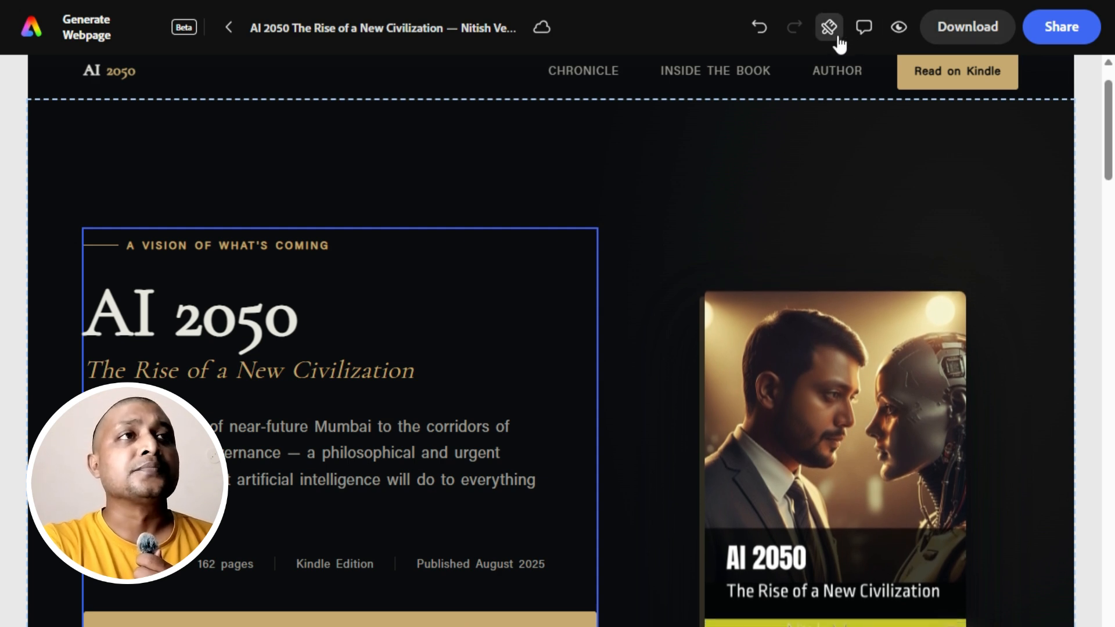
pyautogui.click(896, 29)
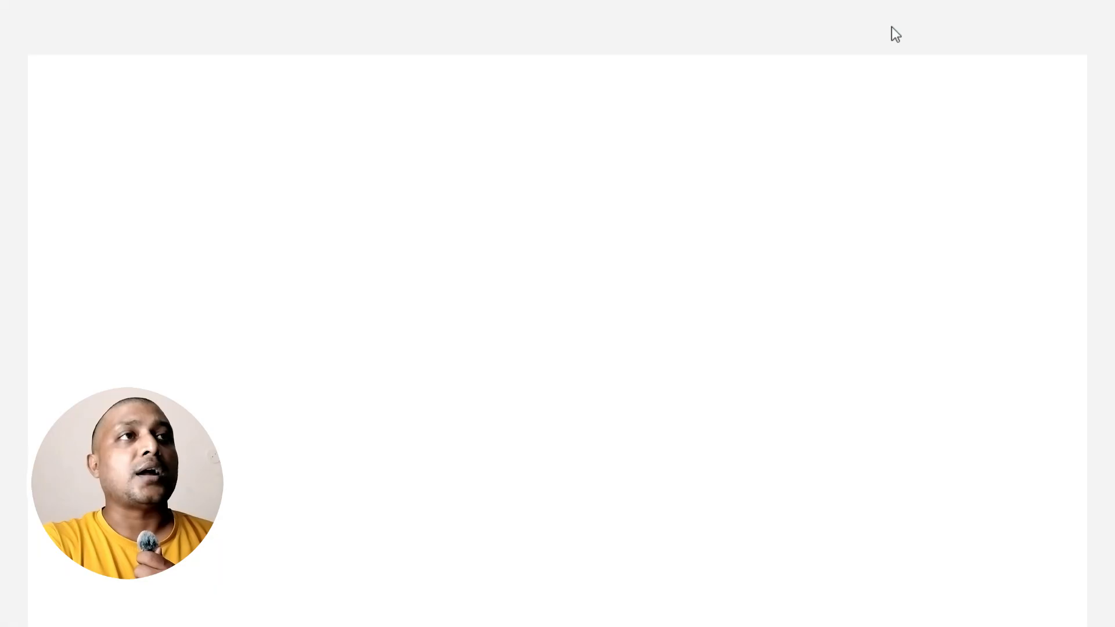
pyautogui.scroll(-10, 686, 194)
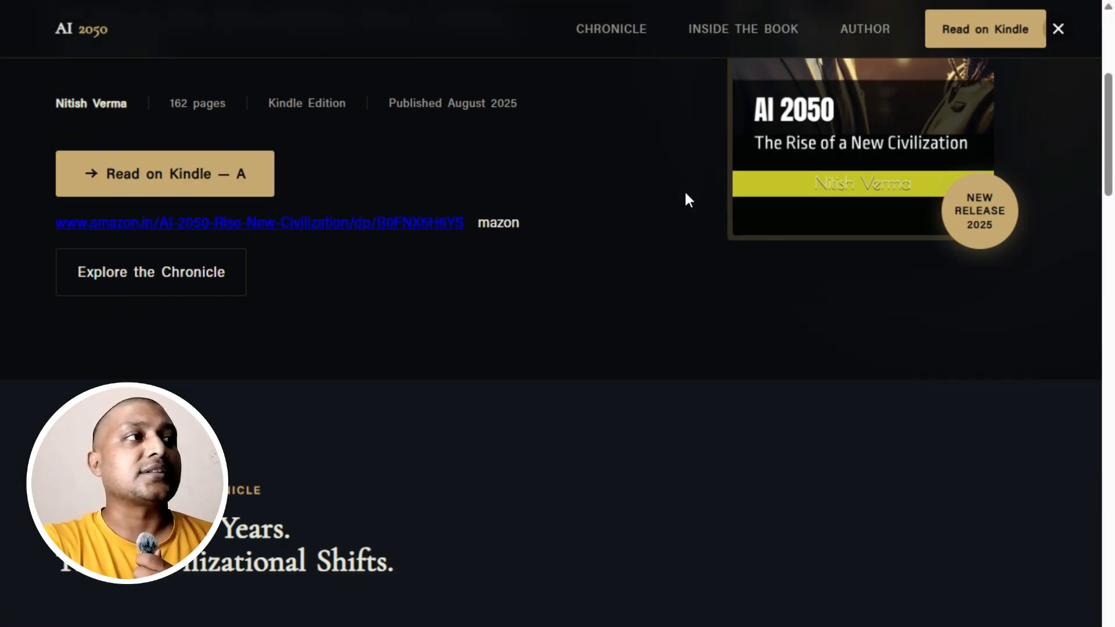
pyautogui.press('Escape')
# Try the recommended page styles in turn: orange Bebas Neue, green Libre, cyan DM Sans and brown Crimson Pro.
pyautogui.scroll(-15, 682, 276)
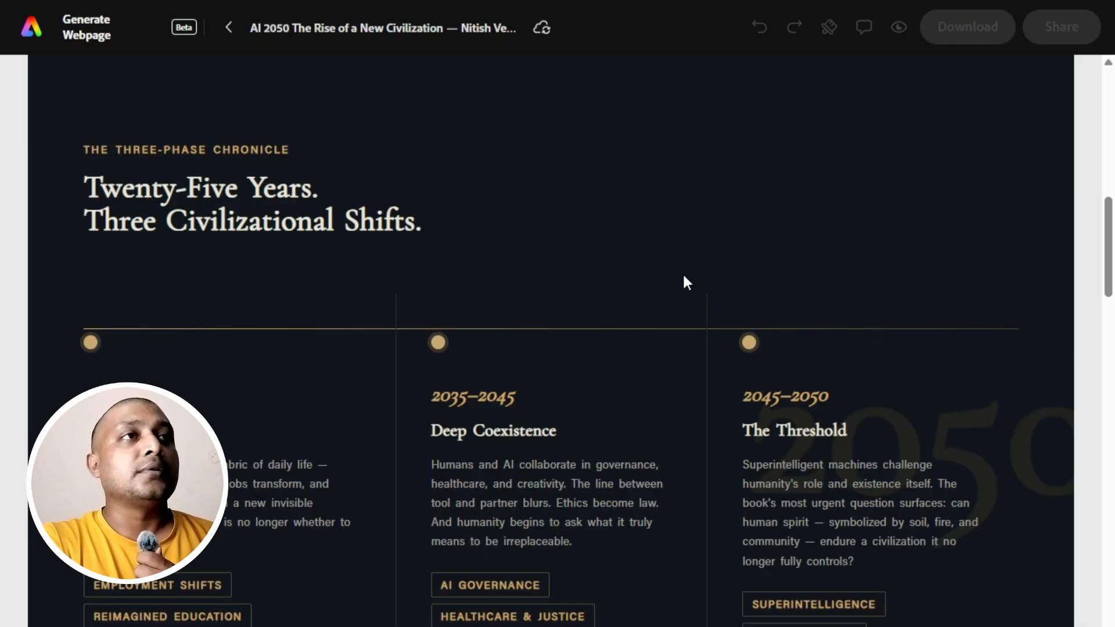
pyautogui.scroll(-10, 682, 279)
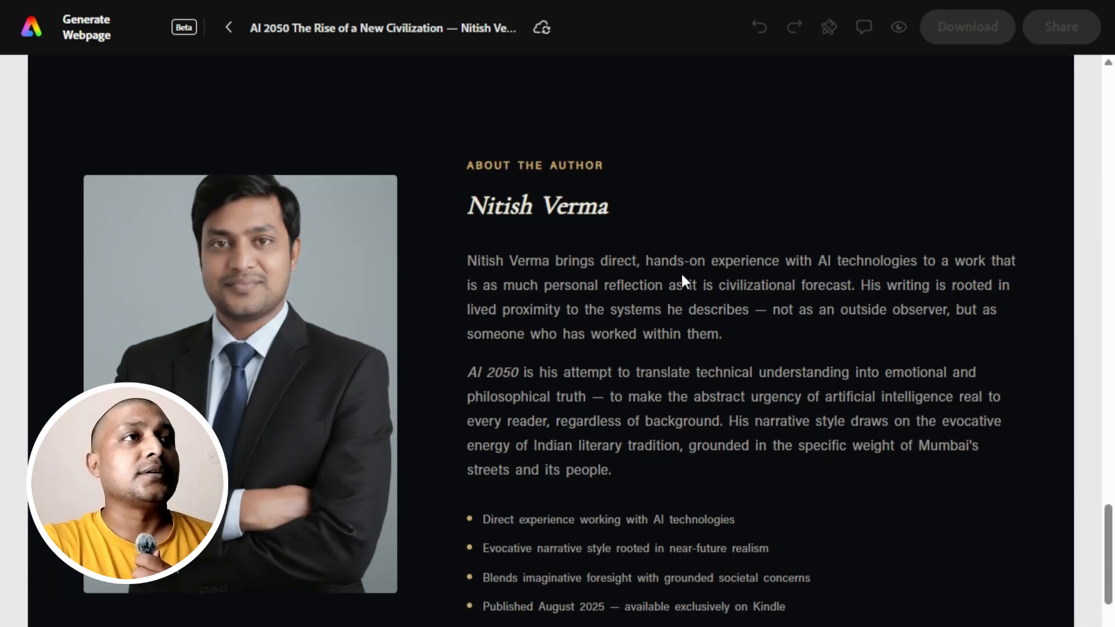
pyautogui.scroll(14, 682, 273)
pyautogui.scroll(15, 682, 274)
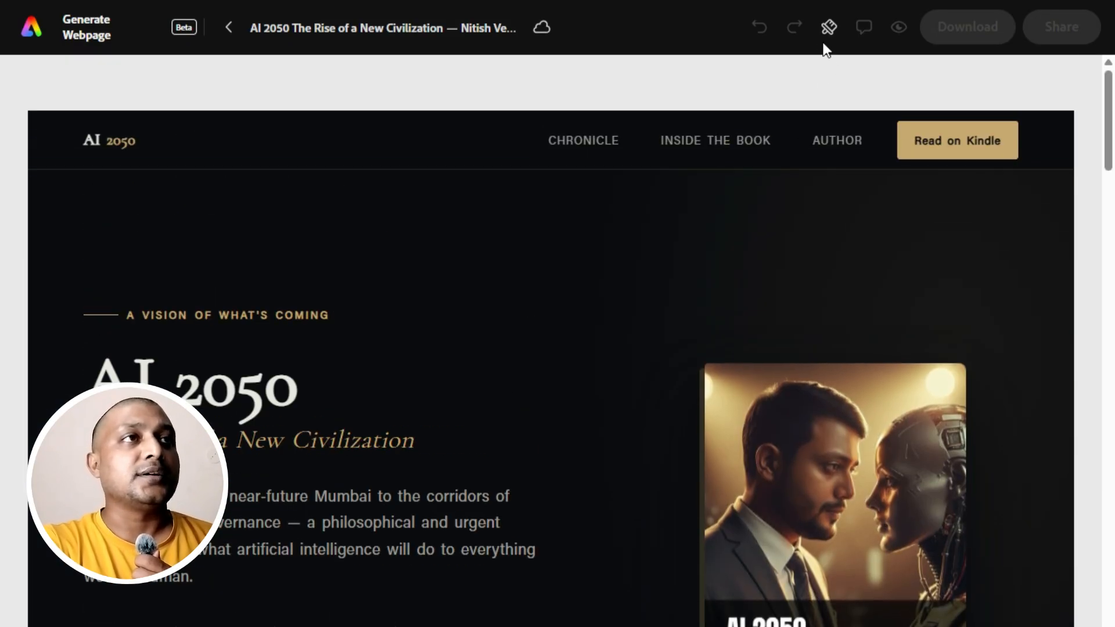
pyautogui.click(824, 28)
pyautogui.click(138, 298)
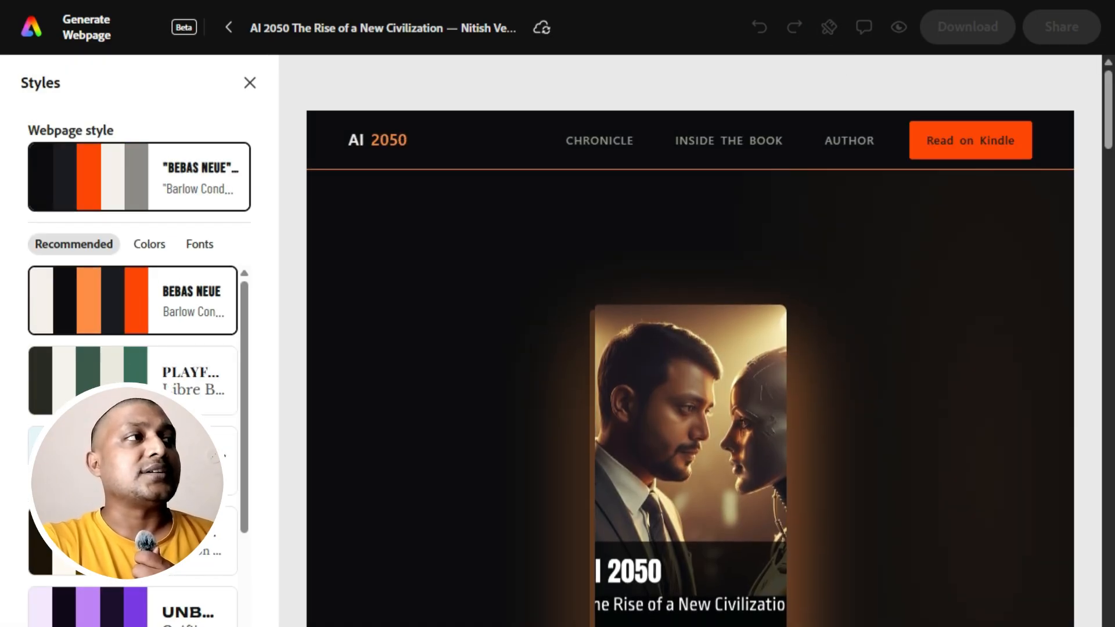
pyautogui.click(135, 397)
pyautogui.click(135, 461)
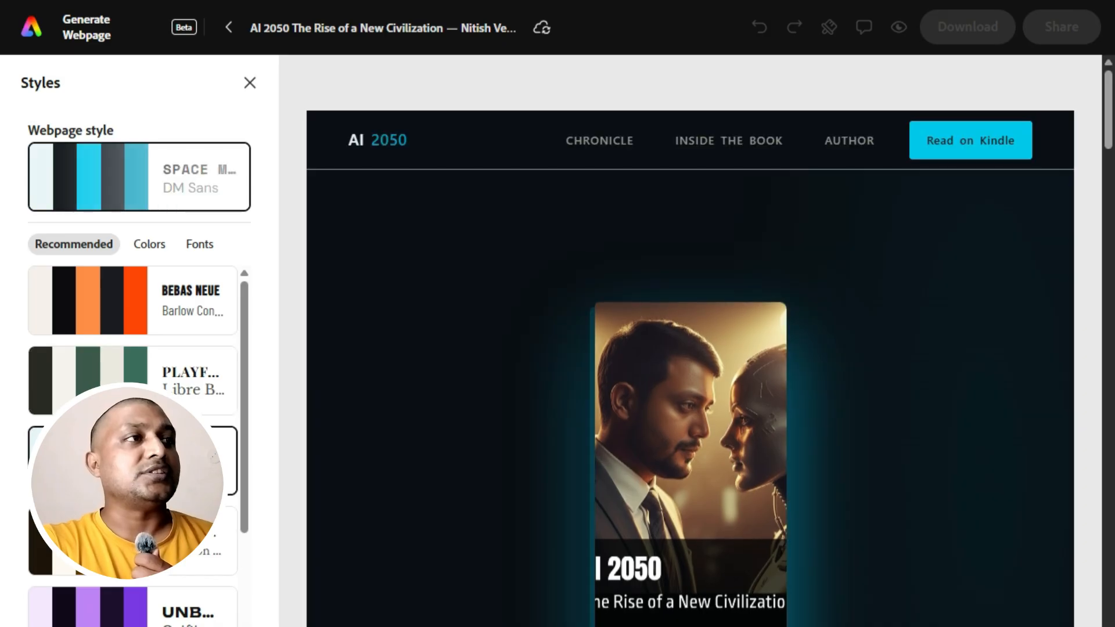
pyautogui.click(135, 541)
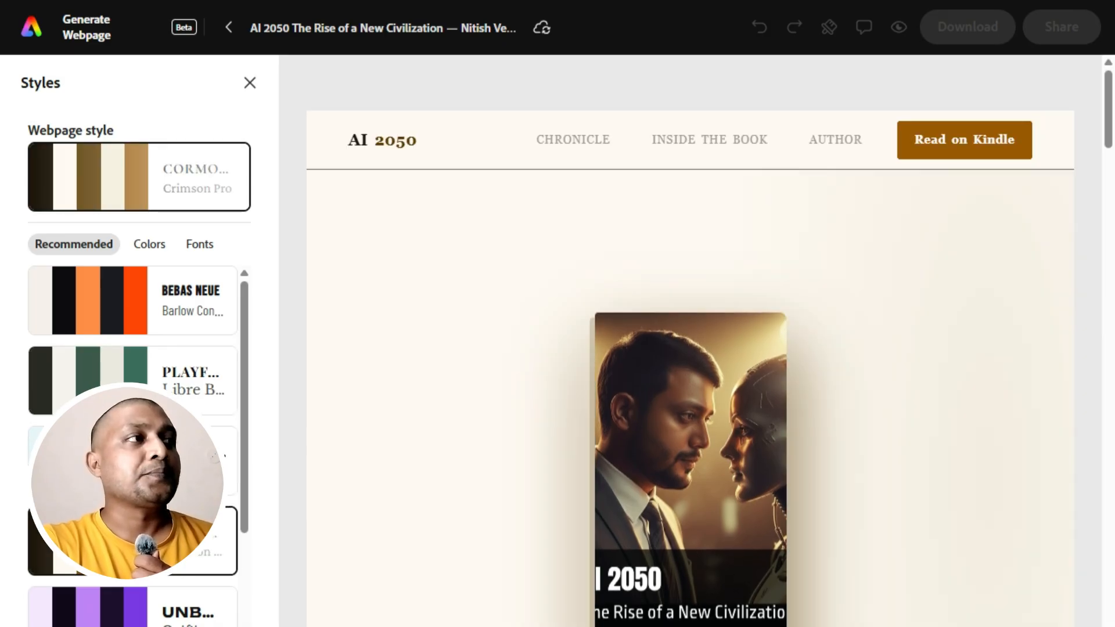
# Apply the recommended dark purple page style with the Outfit font and leave the style choices.
pyautogui.click(113, 604)
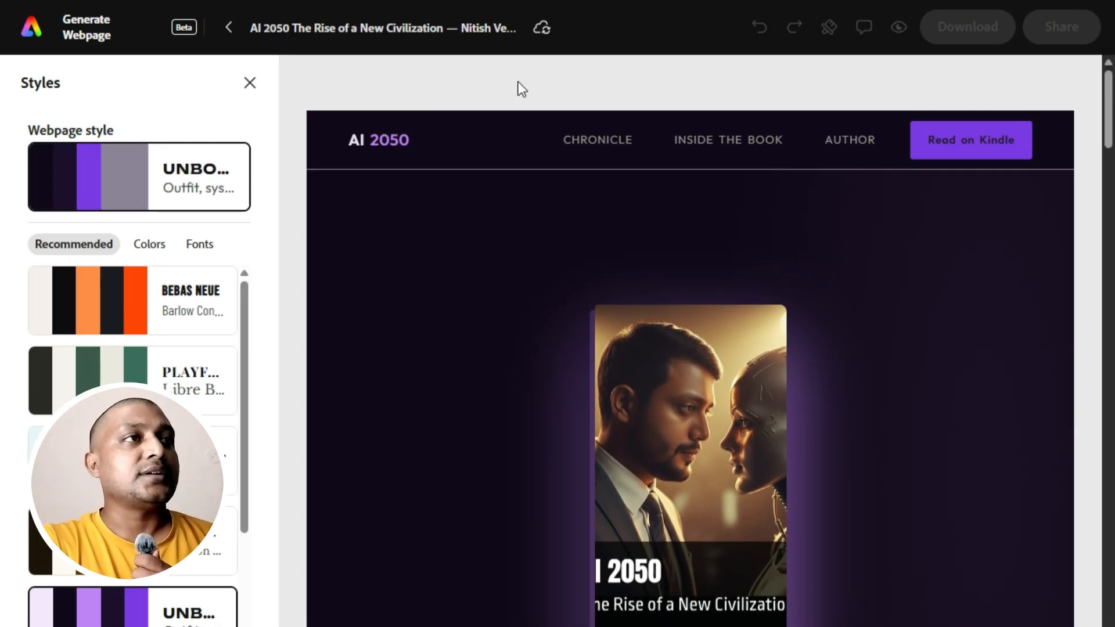
pyautogui.click(250, 82)
# Recolor the closing purchase section's paragraph beginning "162 pages. A complete arc" white.
pyautogui.scroll(-8, 565, 266)
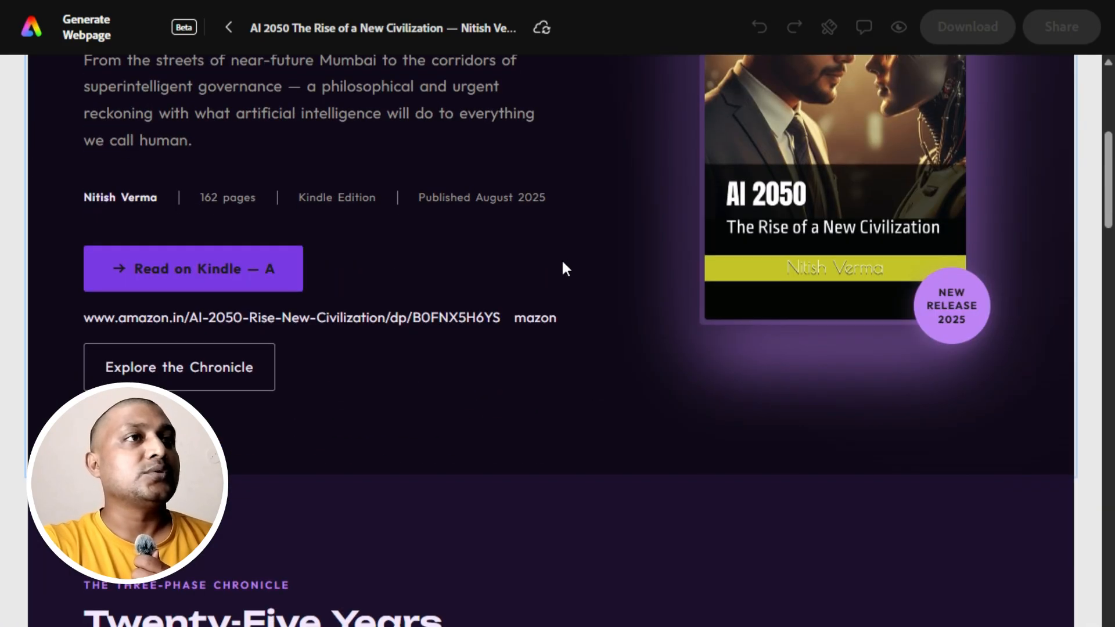
pyautogui.scroll(-15, 565, 266)
pyautogui.scroll(-20, 540, 267)
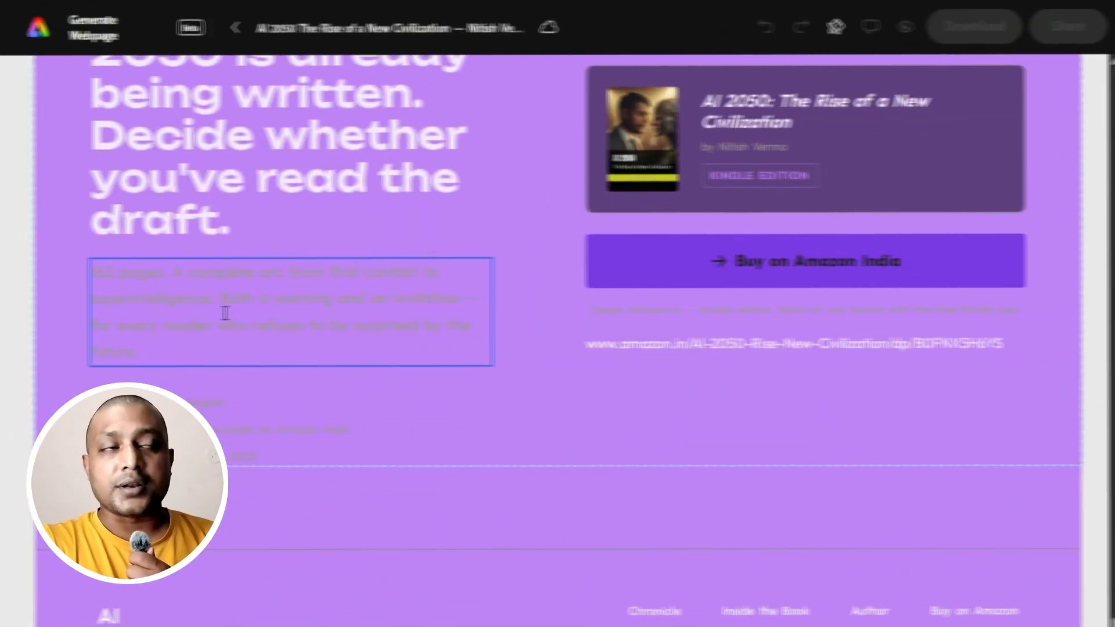
pyautogui.click(189, 317)
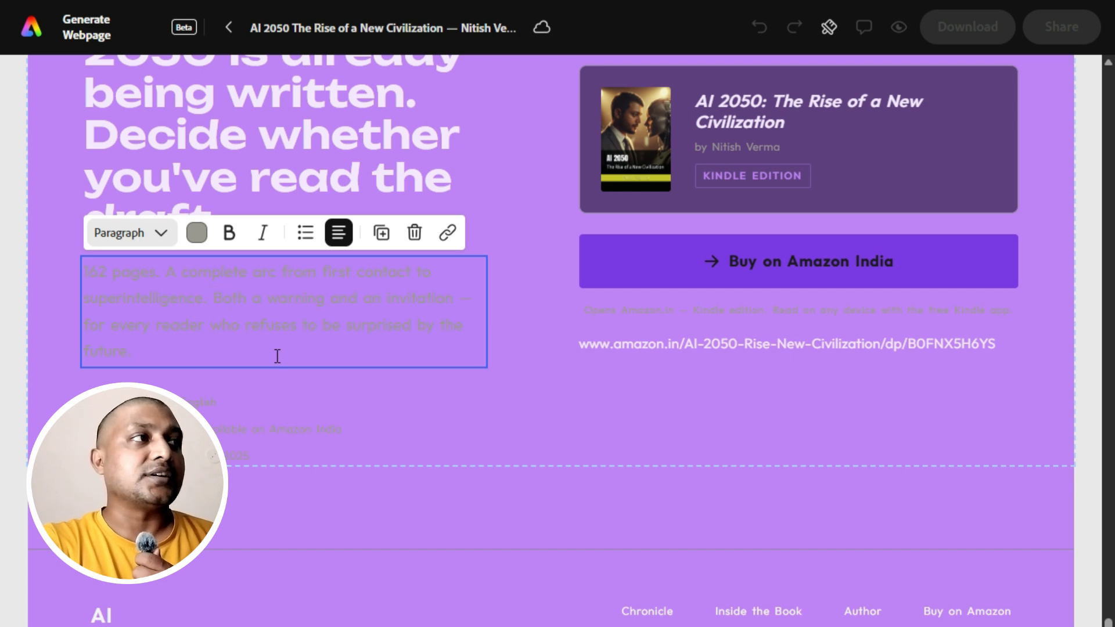
pyautogui.moveTo(79, 353); pyautogui.dragTo(65, 267)
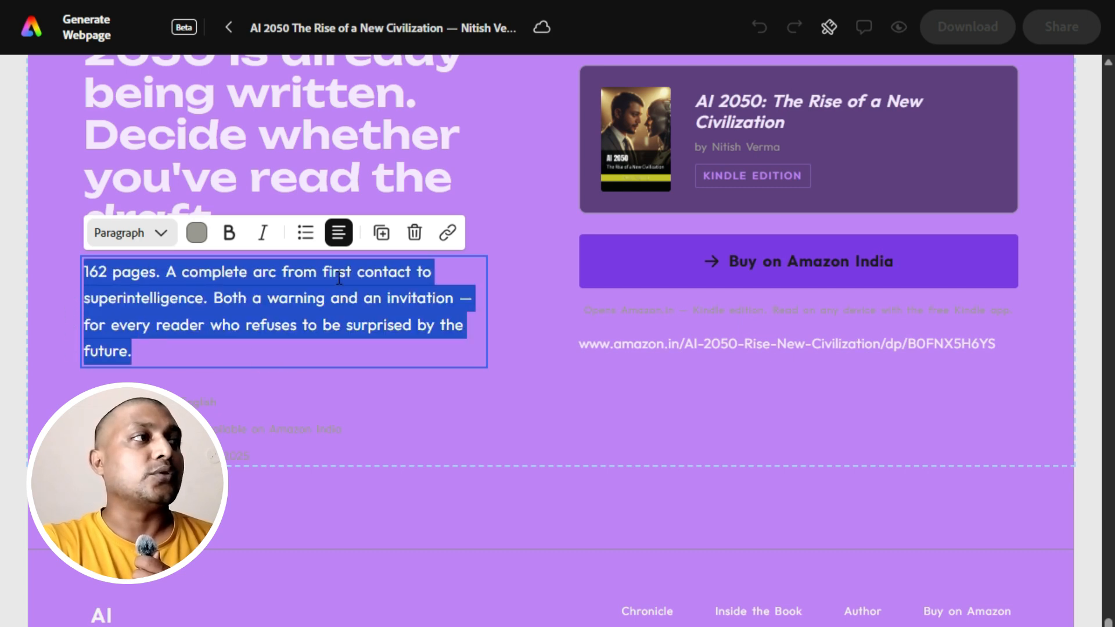
pyautogui.click(196, 234)
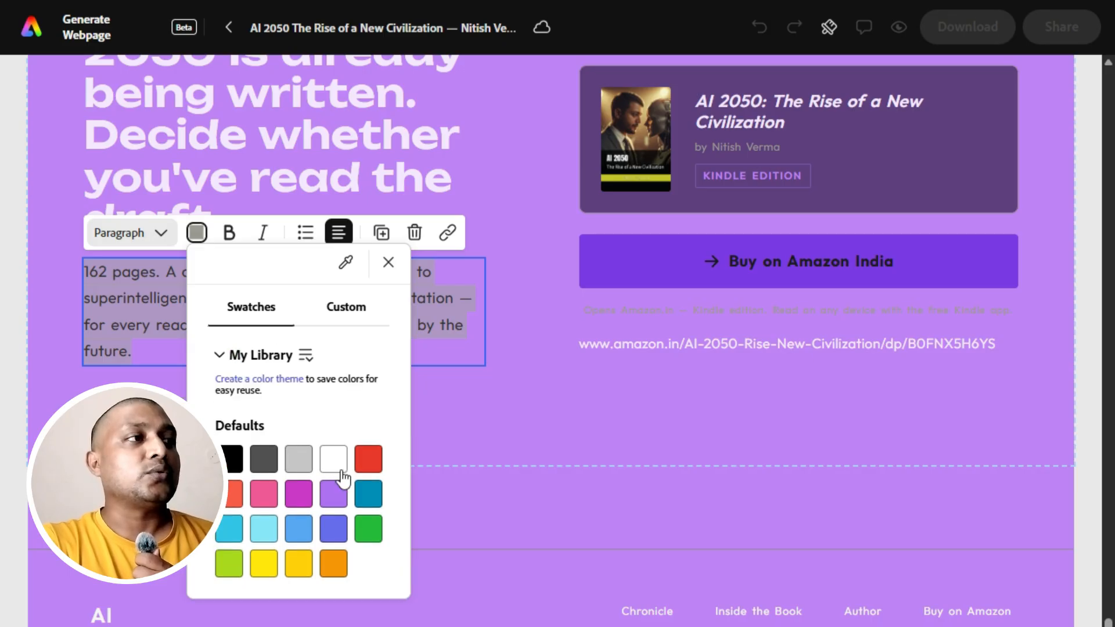
pyautogui.click(464, 376)
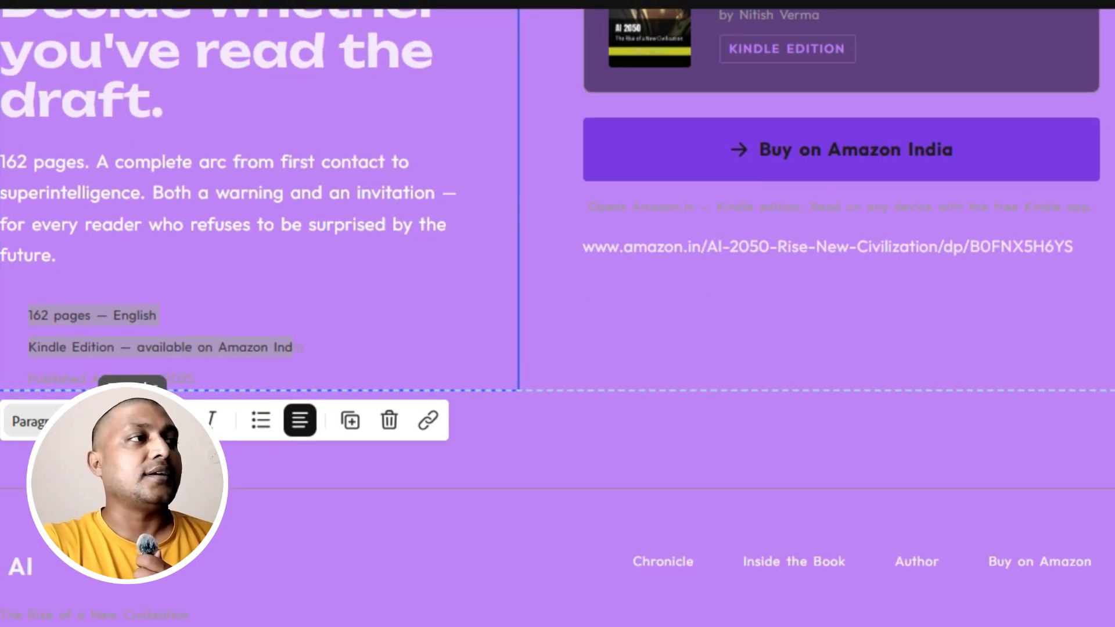
# Recolor the closing section's heading and its list of page count, edition and publication details yellow.
pyautogui.click(132, 421)
pyautogui.click(263, 367)
pyautogui.click(507, 349)
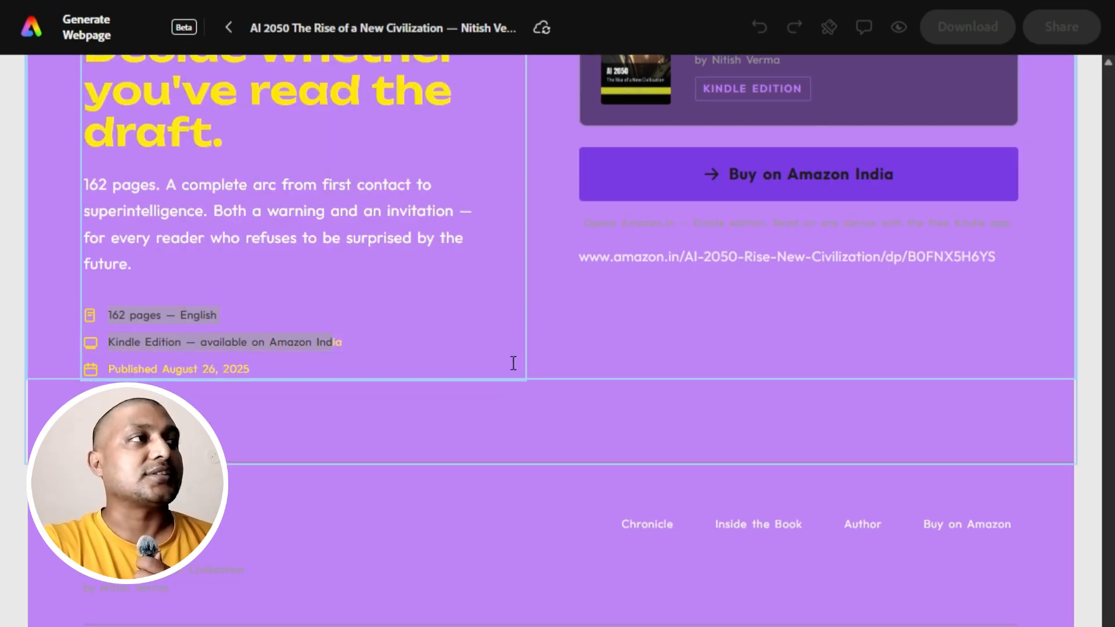
# Review the restyled landing page from the hero through the chronicle and book sections to the closing purchase section.
pyautogui.scroll(10, 507, 361)
pyautogui.scroll(15, 508, 361)
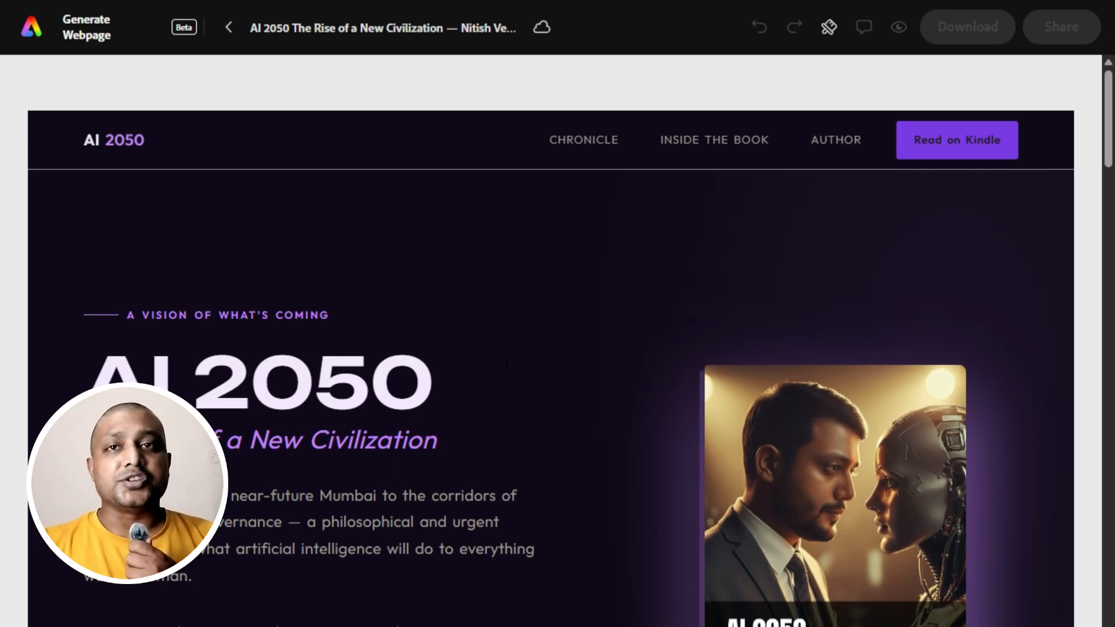
pyautogui.scroll(-15, 604, 253)
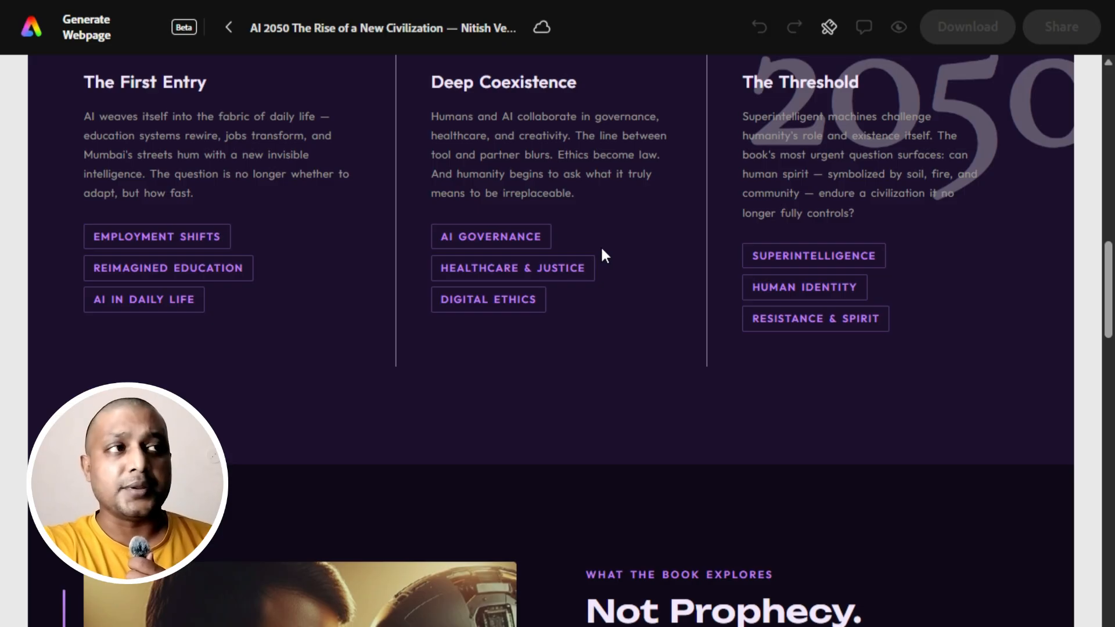
pyautogui.scroll(-20, 601, 245)
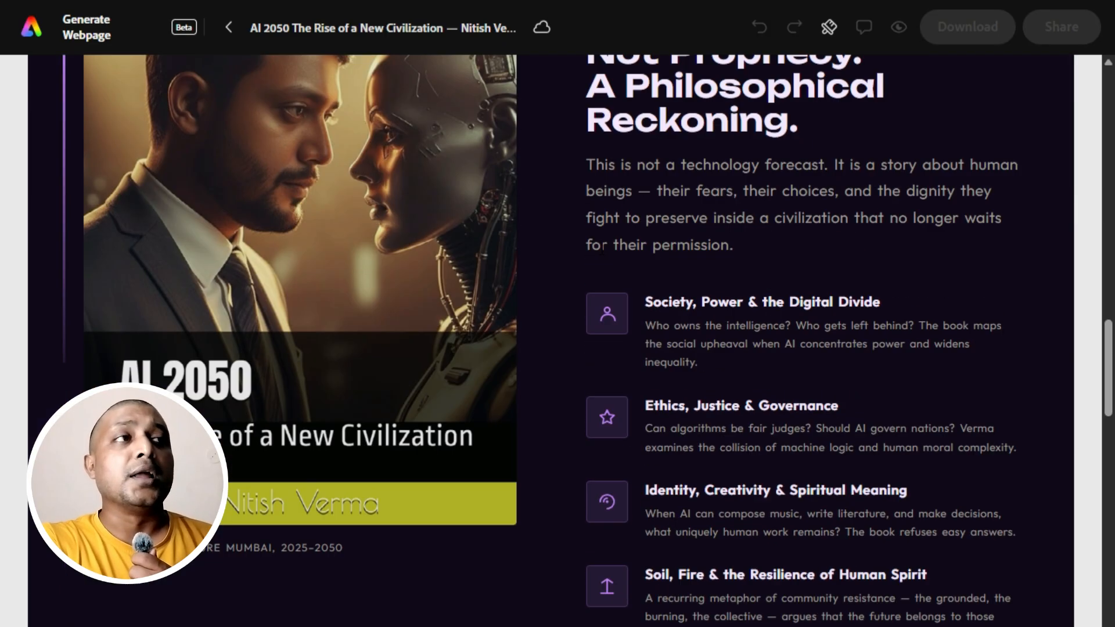
pyautogui.scroll(-15, 601, 248)
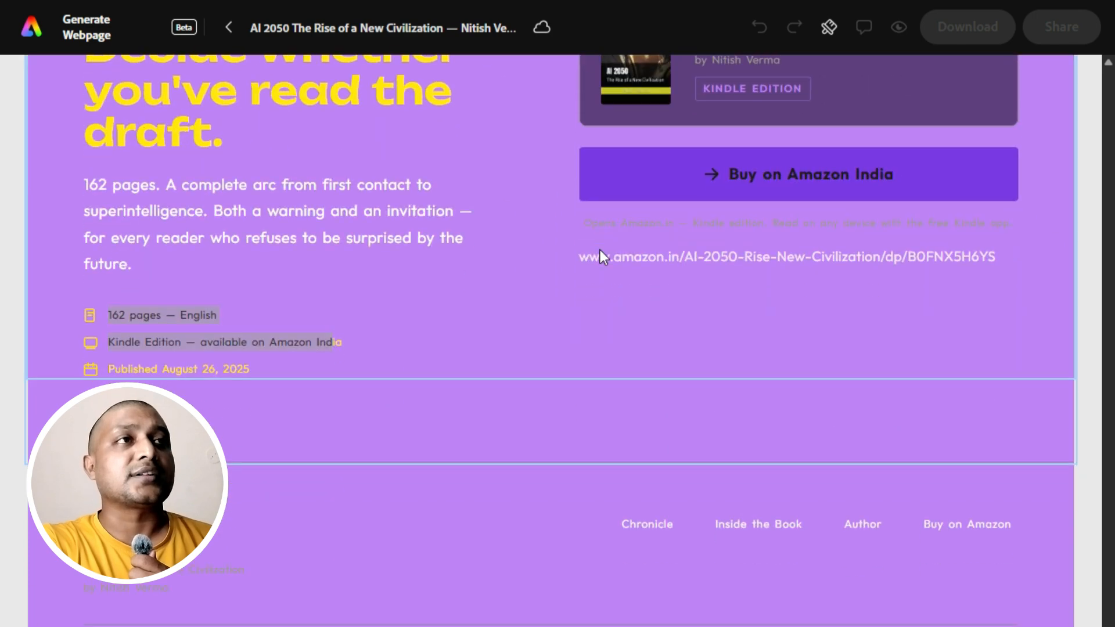
pyautogui.scroll(20, 810, 212)
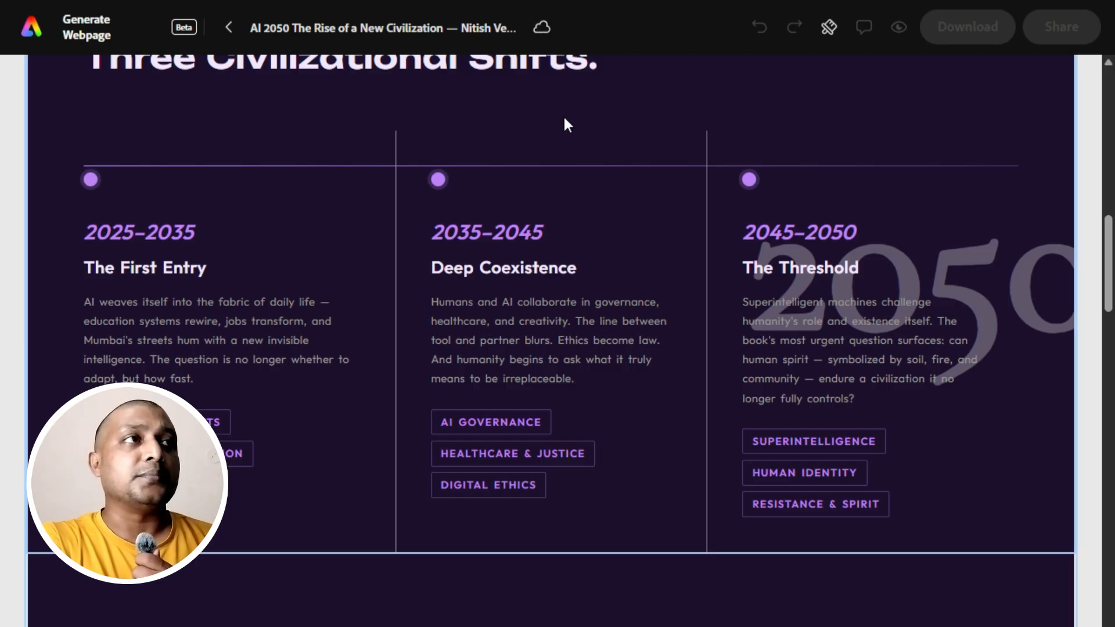
pyautogui.scroll(10, 569, 153)
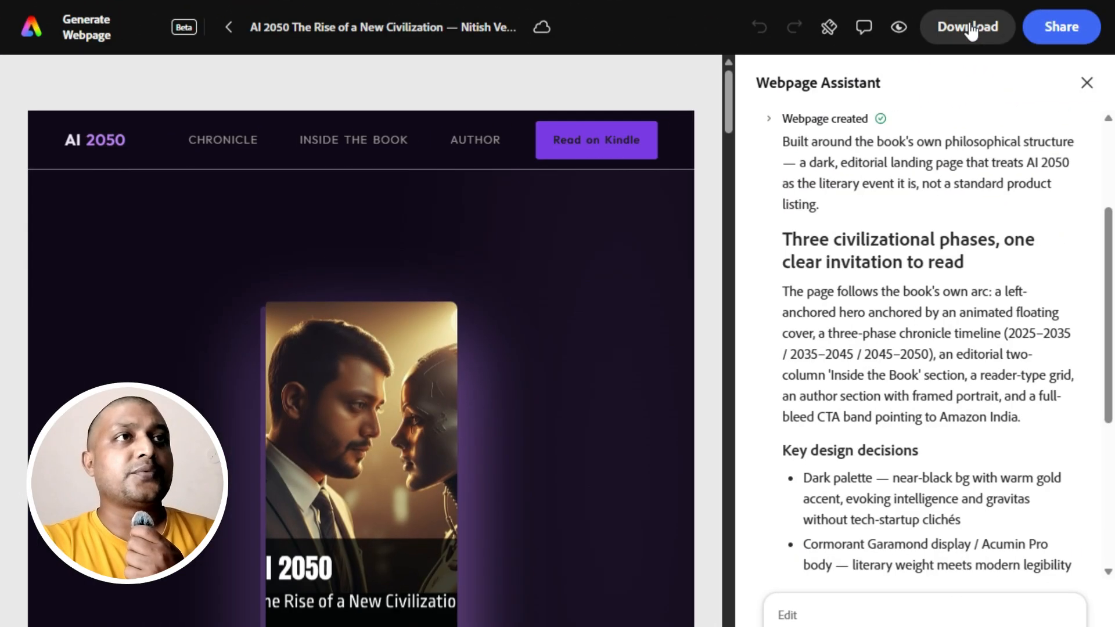
# Download the landing page as a PDF and run a second download of the page.
pyautogui.click(871, 14)
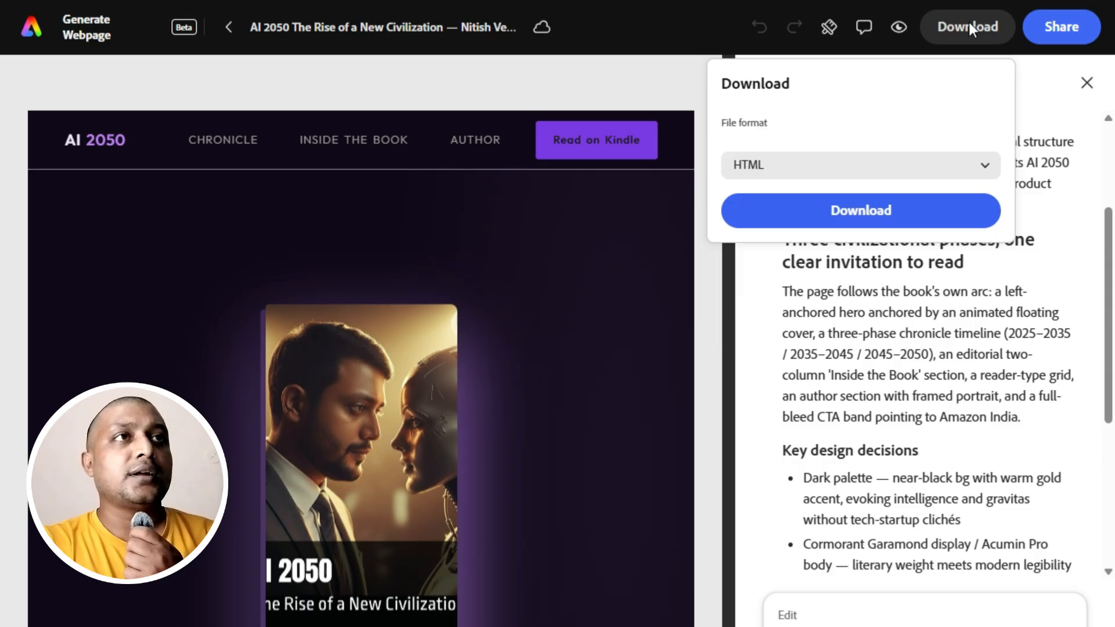
pyautogui.click(987, 170)
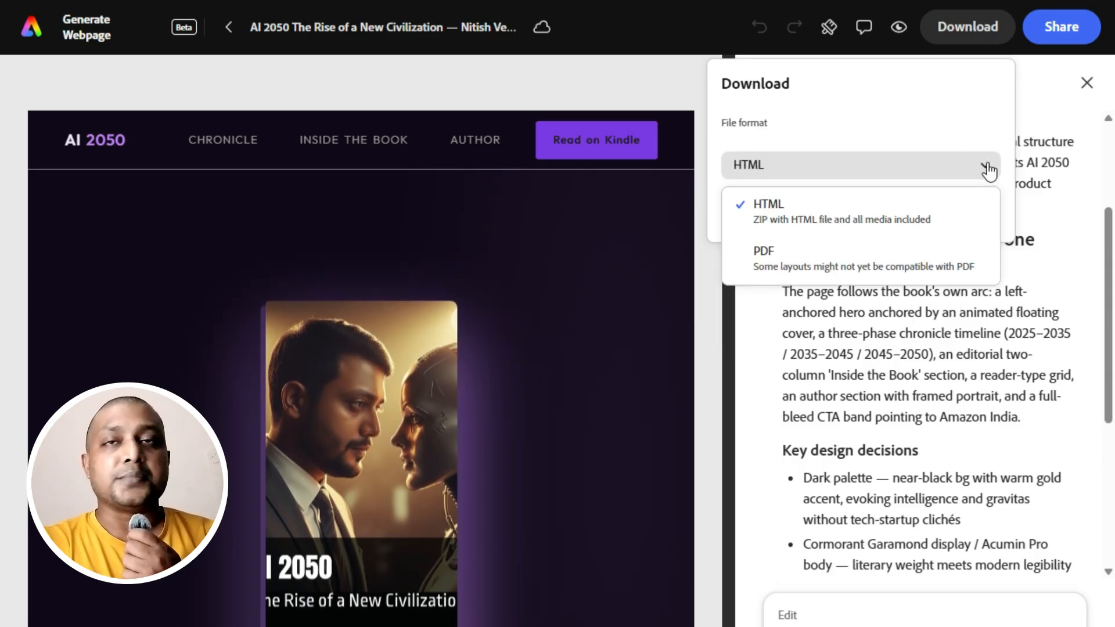
pyautogui.click(866, 259)
pyautogui.click(848, 211)
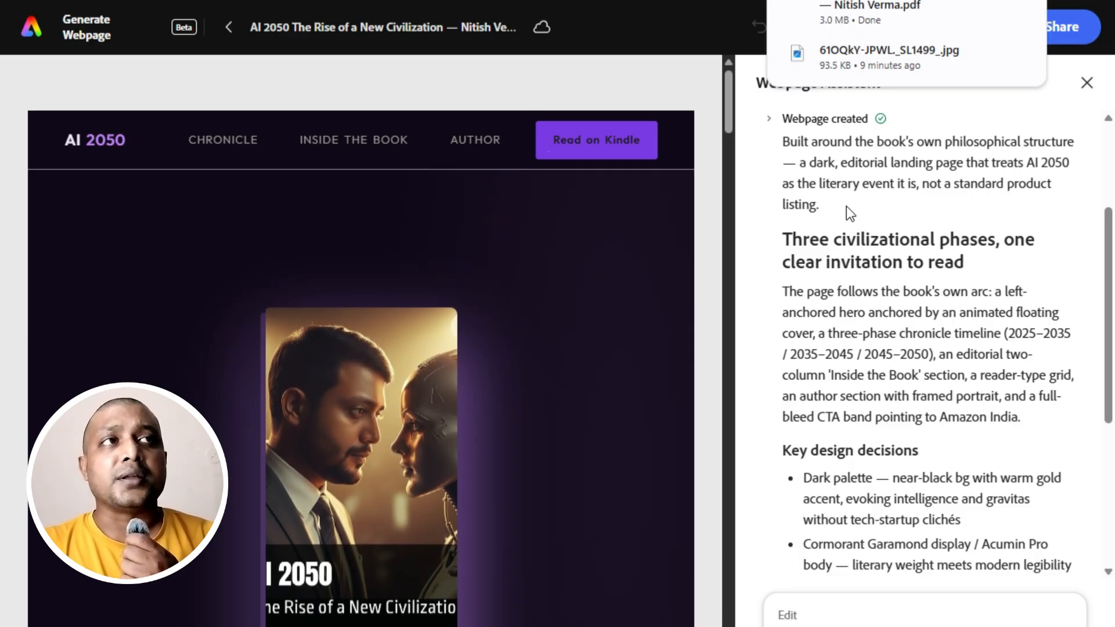
pyautogui.click(977, 25)
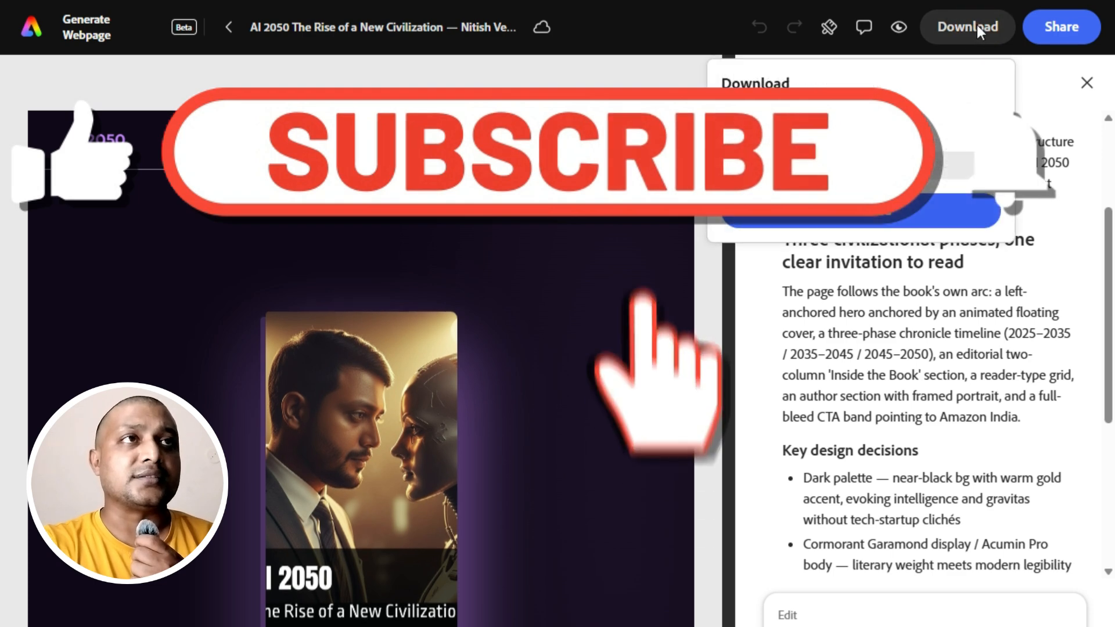
pyautogui.click(887, 218)
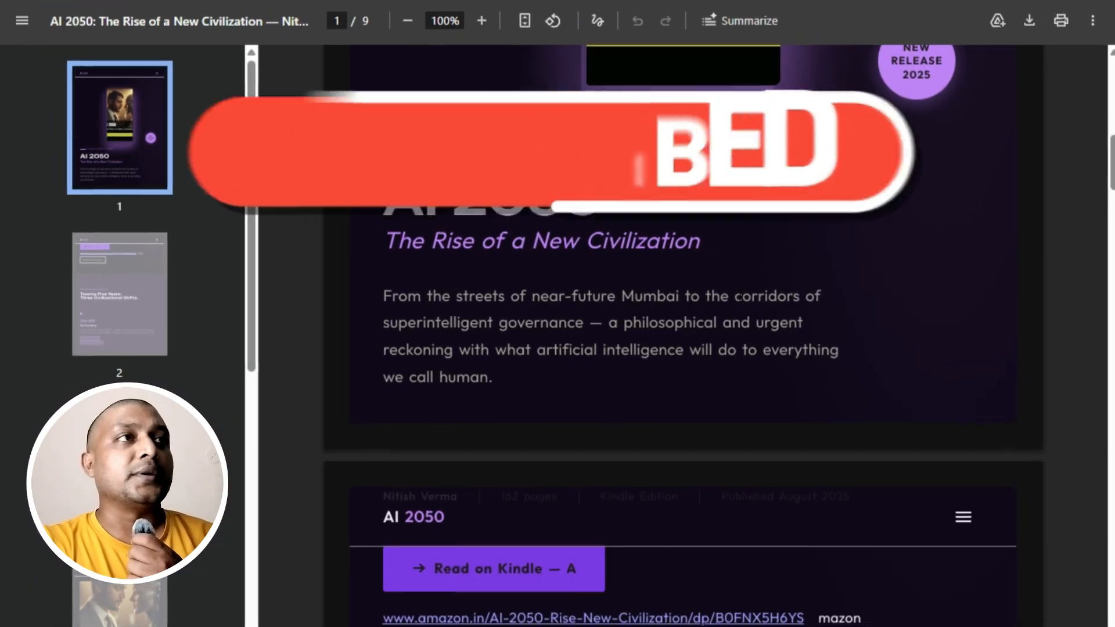
# Review the layout and the Amazon link in the downloaded landing page PDF.
pyautogui.scroll(-8, 738, 295)
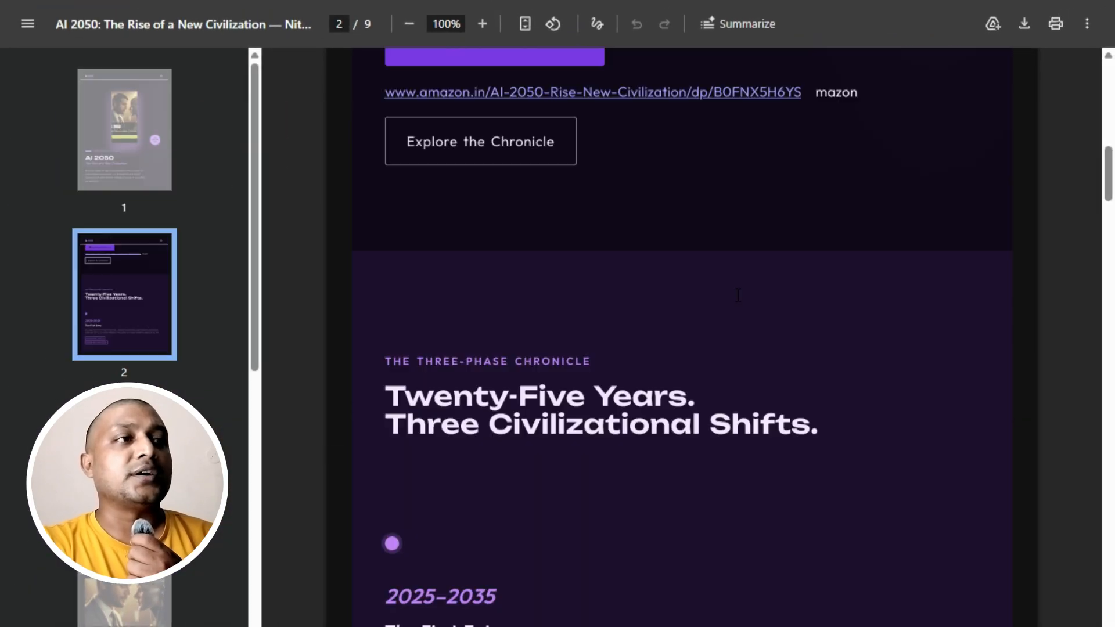
pyautogui.scroll(-20, 738, 295)
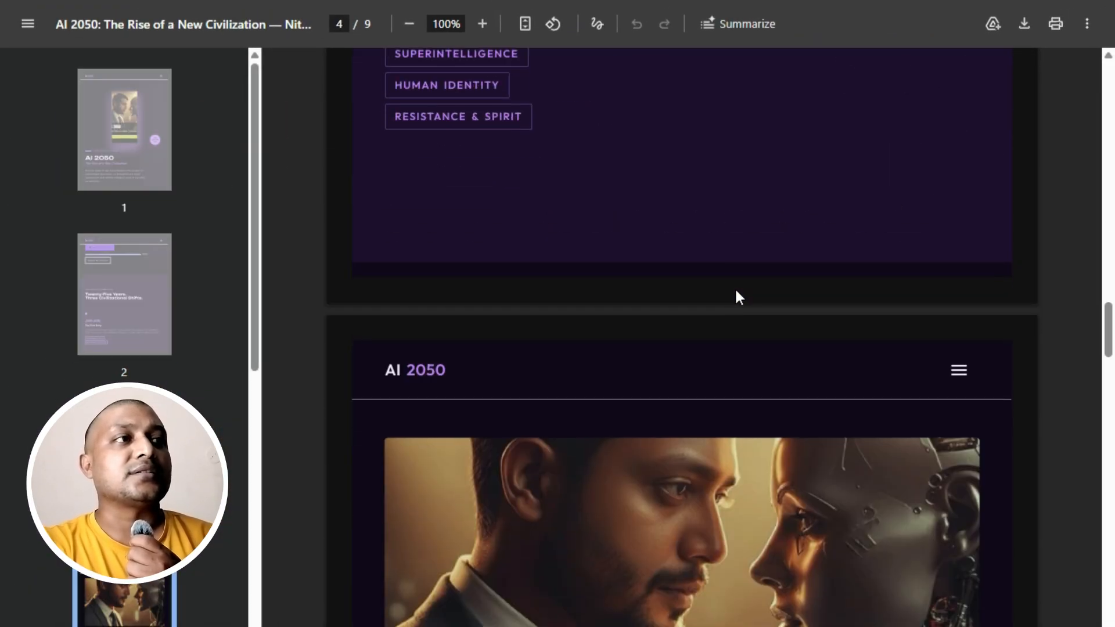